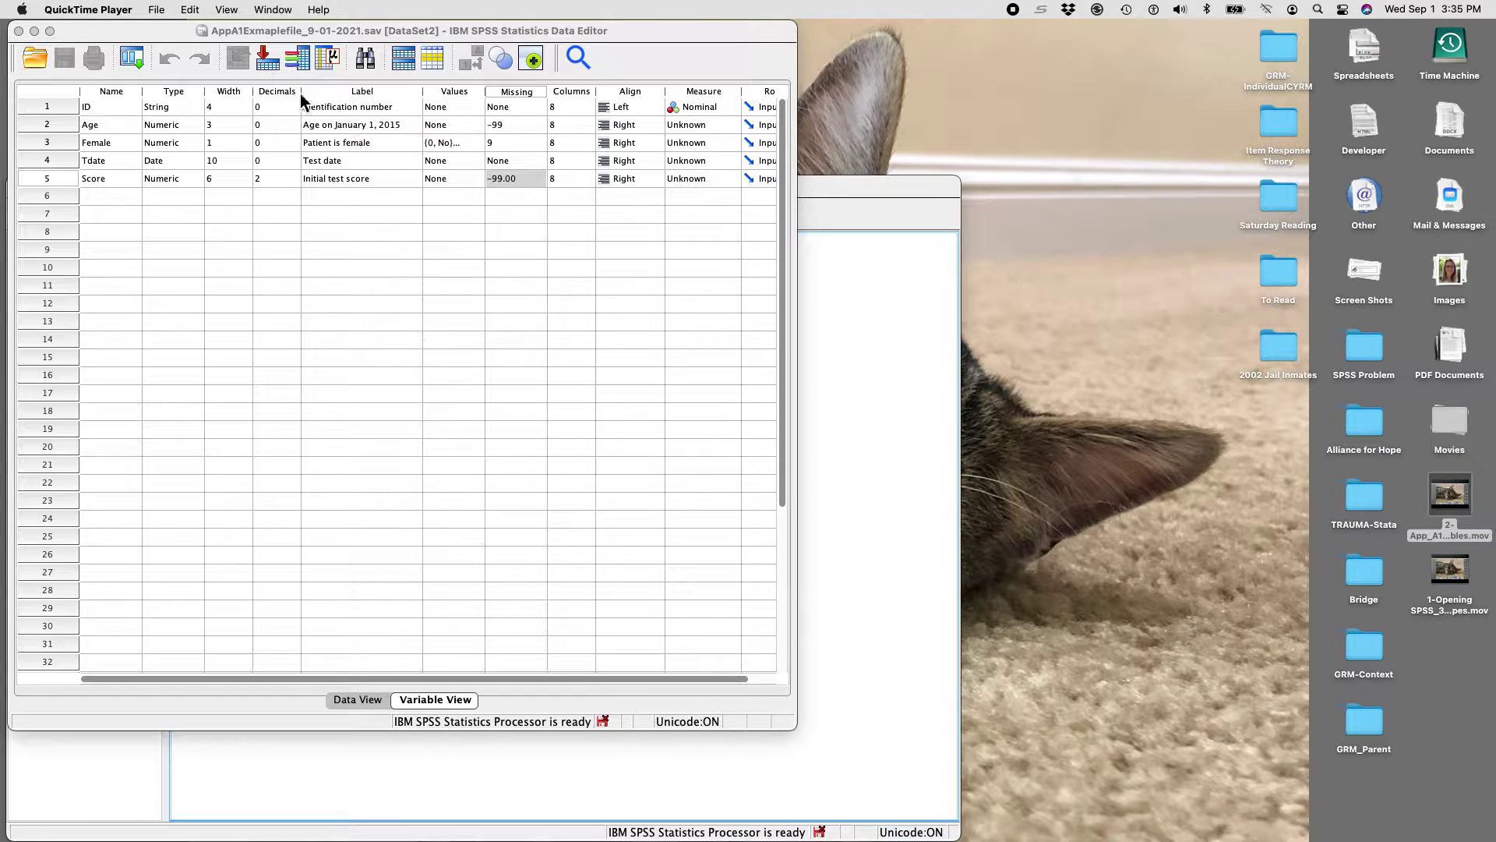
In the data view, enter ID 1001 and Age 23 for the first case
click(354, 702)
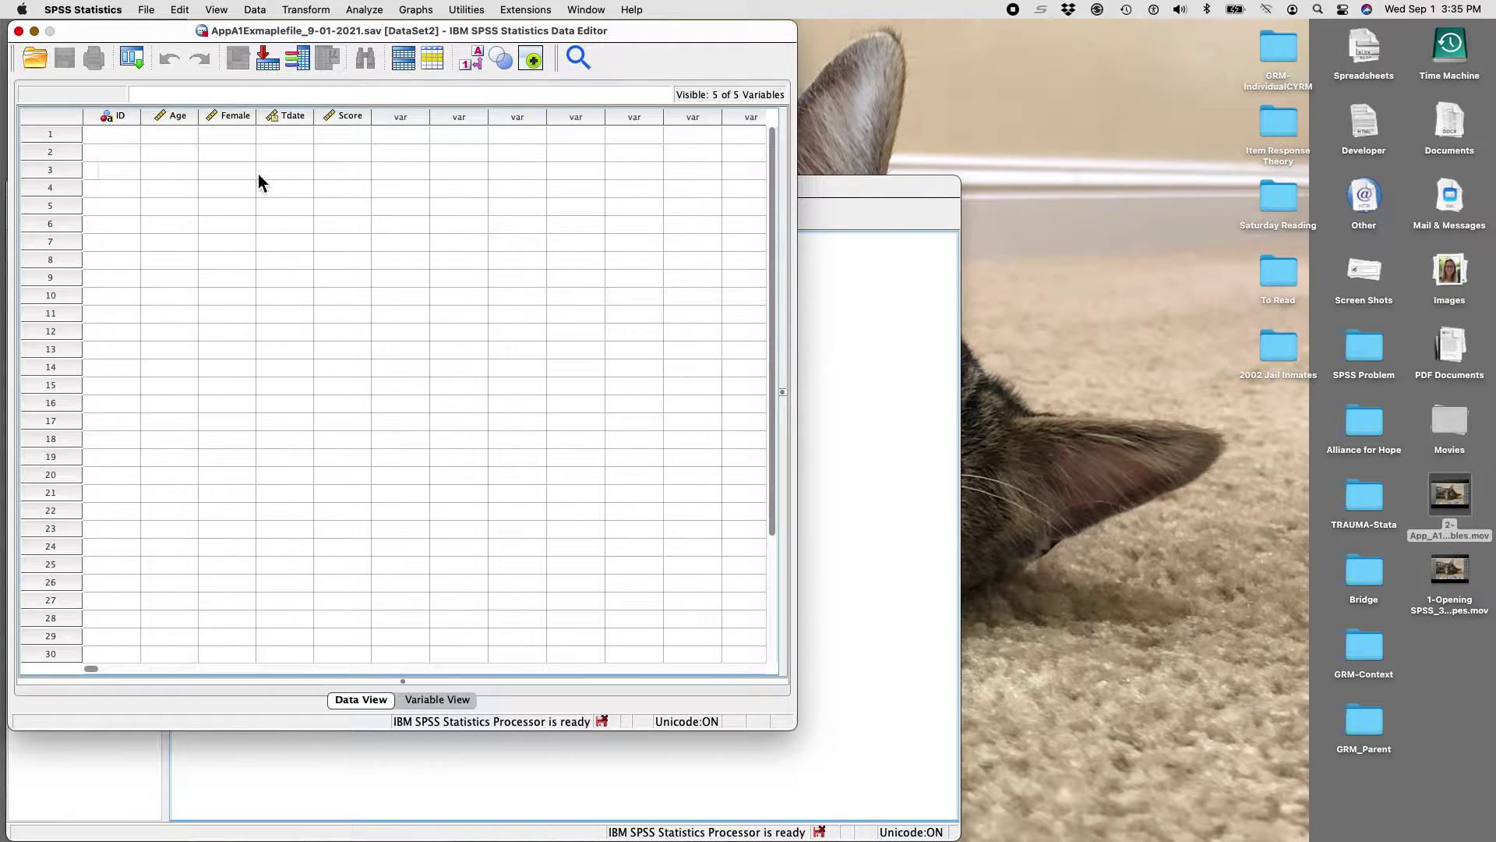
click(441, 700)
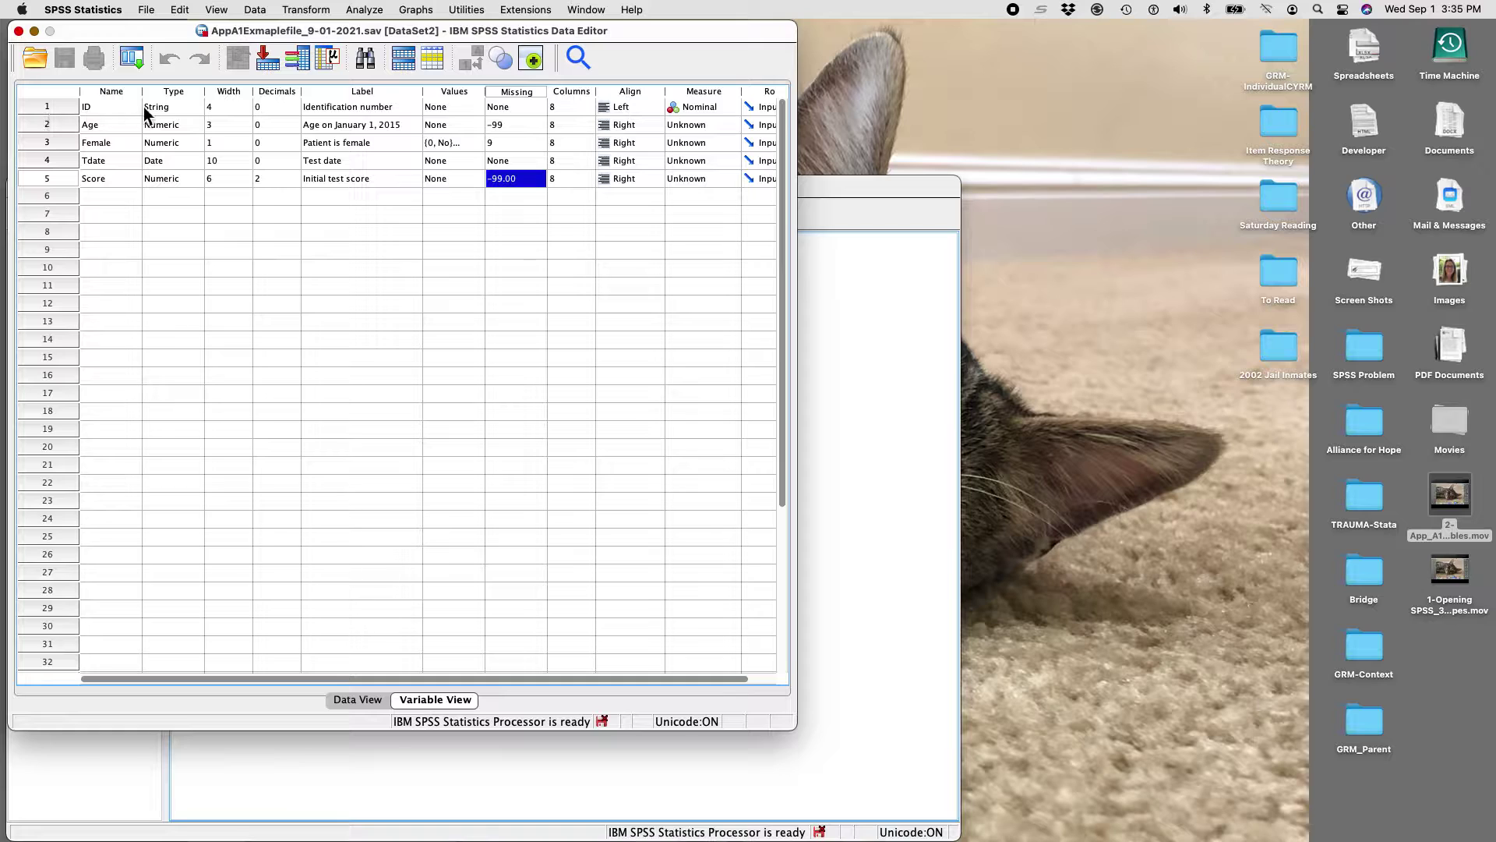
click(357, 700)
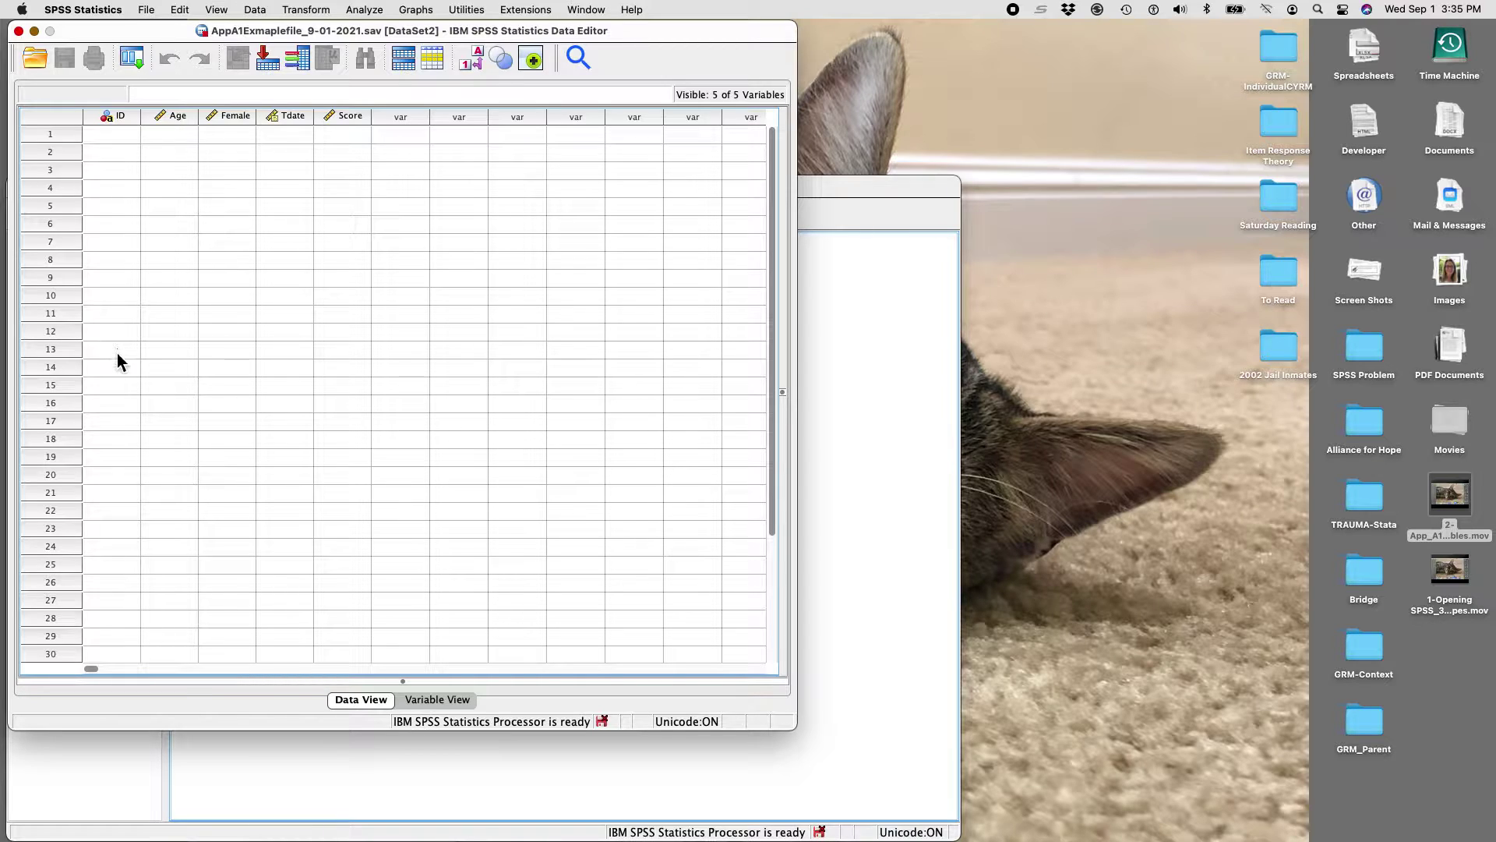
click(110, 136)
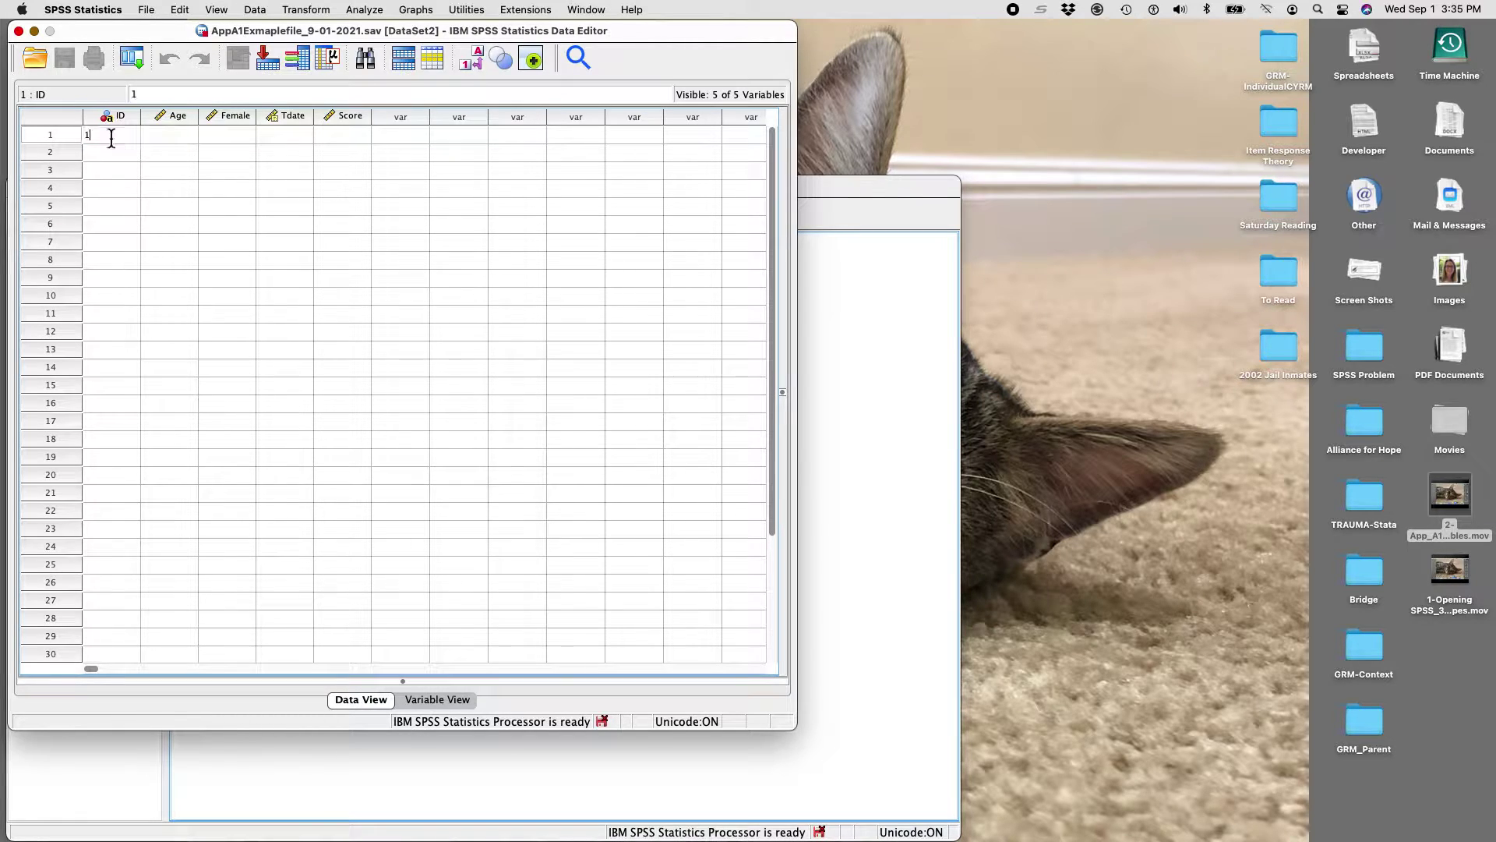
text(1001)
key(Tab)
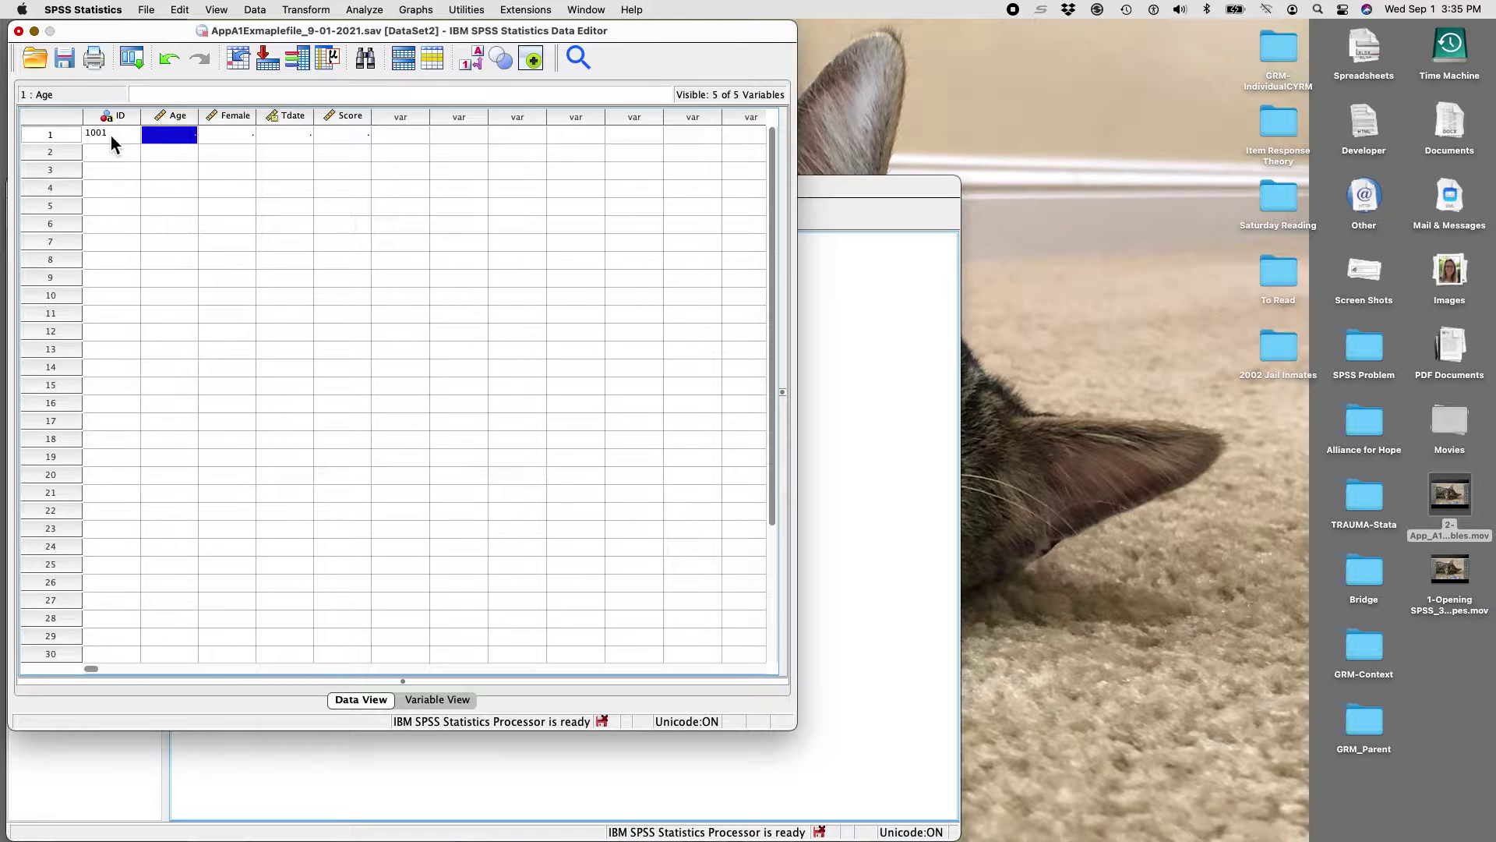
text(23)
key(Tab)
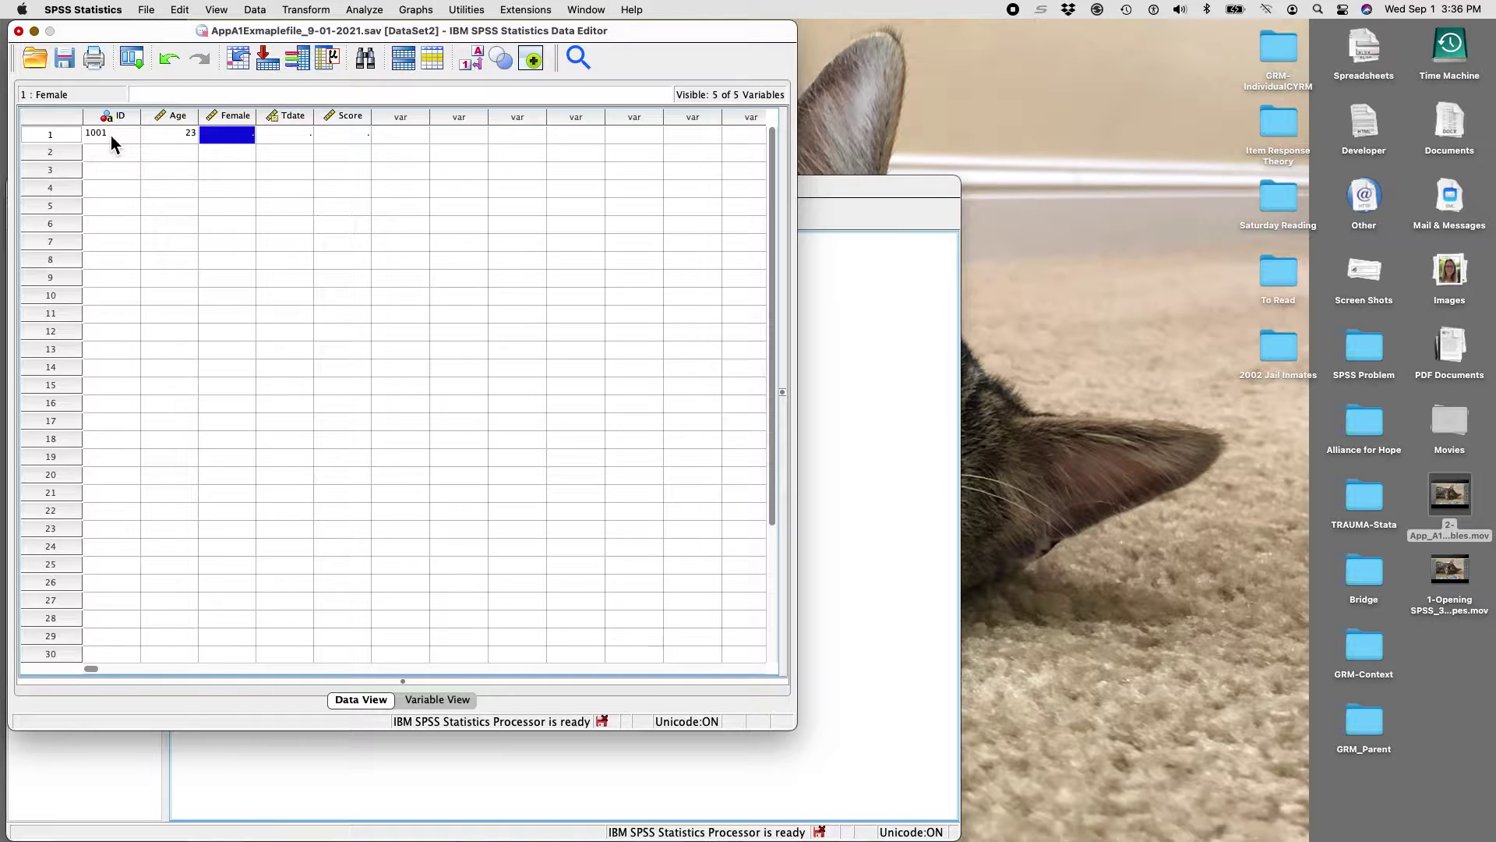
Complete the first case with Female 1, Tdate 10/22/2015 and Score 98.00
text(1)
key(Tab)
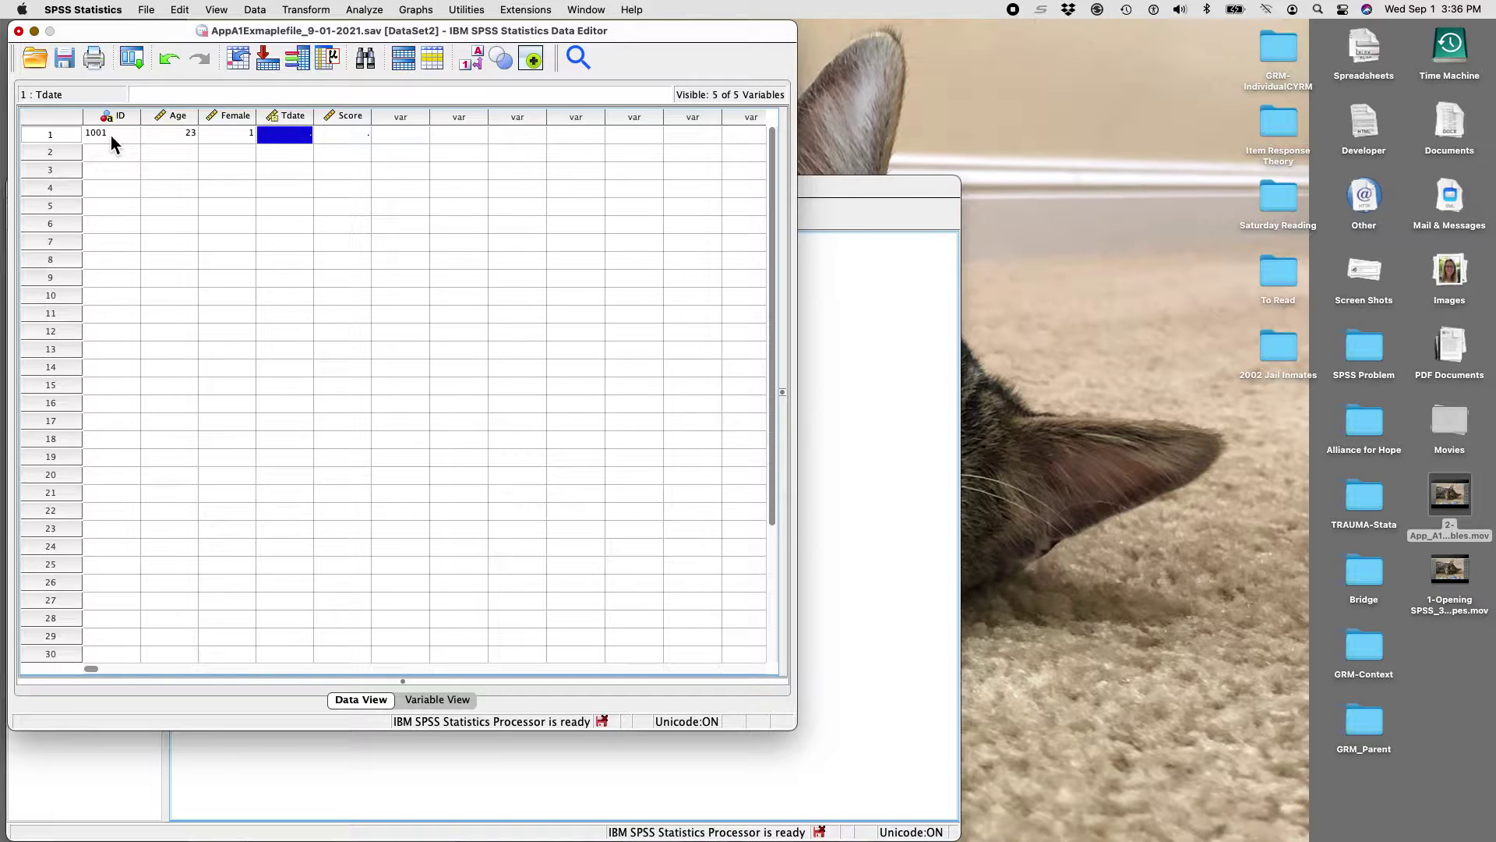
text(10/22/2015)
key(Tab)
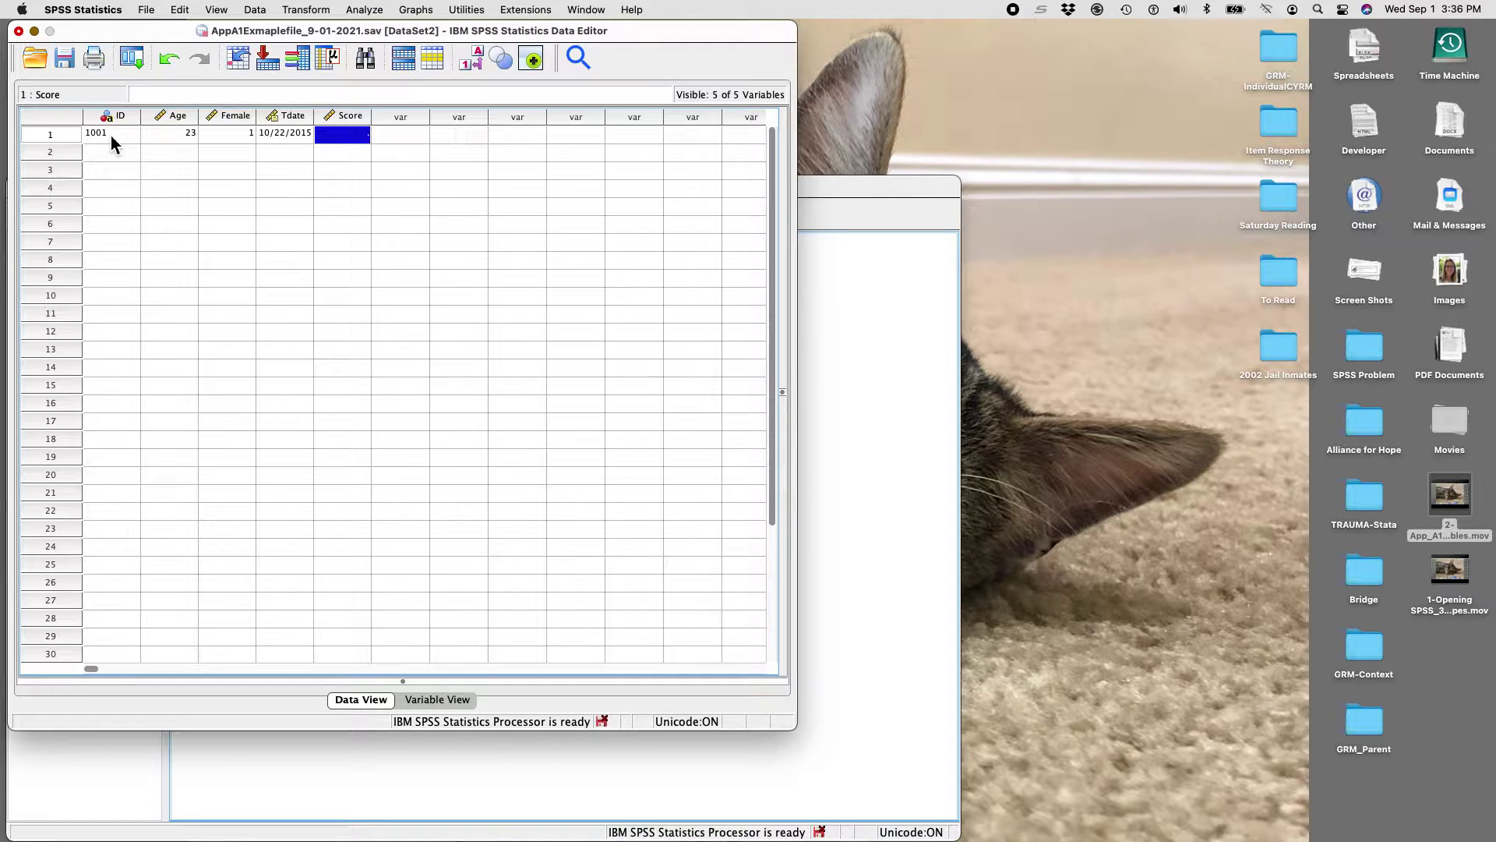
text(98.00)
key(Return)
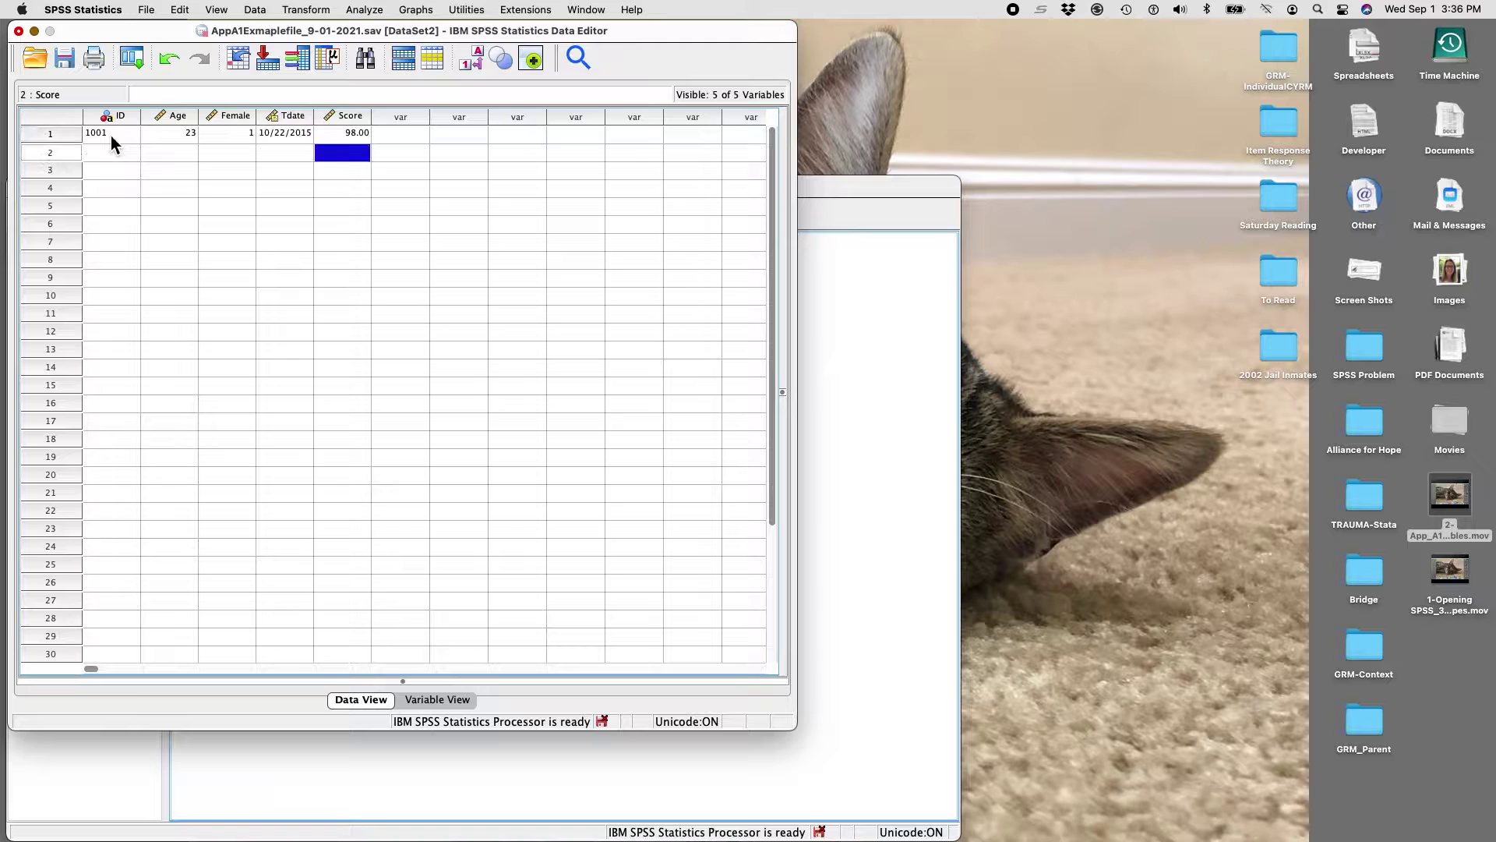
Fill the ID column in rows 2 to 5 with 1002, 1003, 1004 and 1005
key(Left)
key(Left)
key(Left)
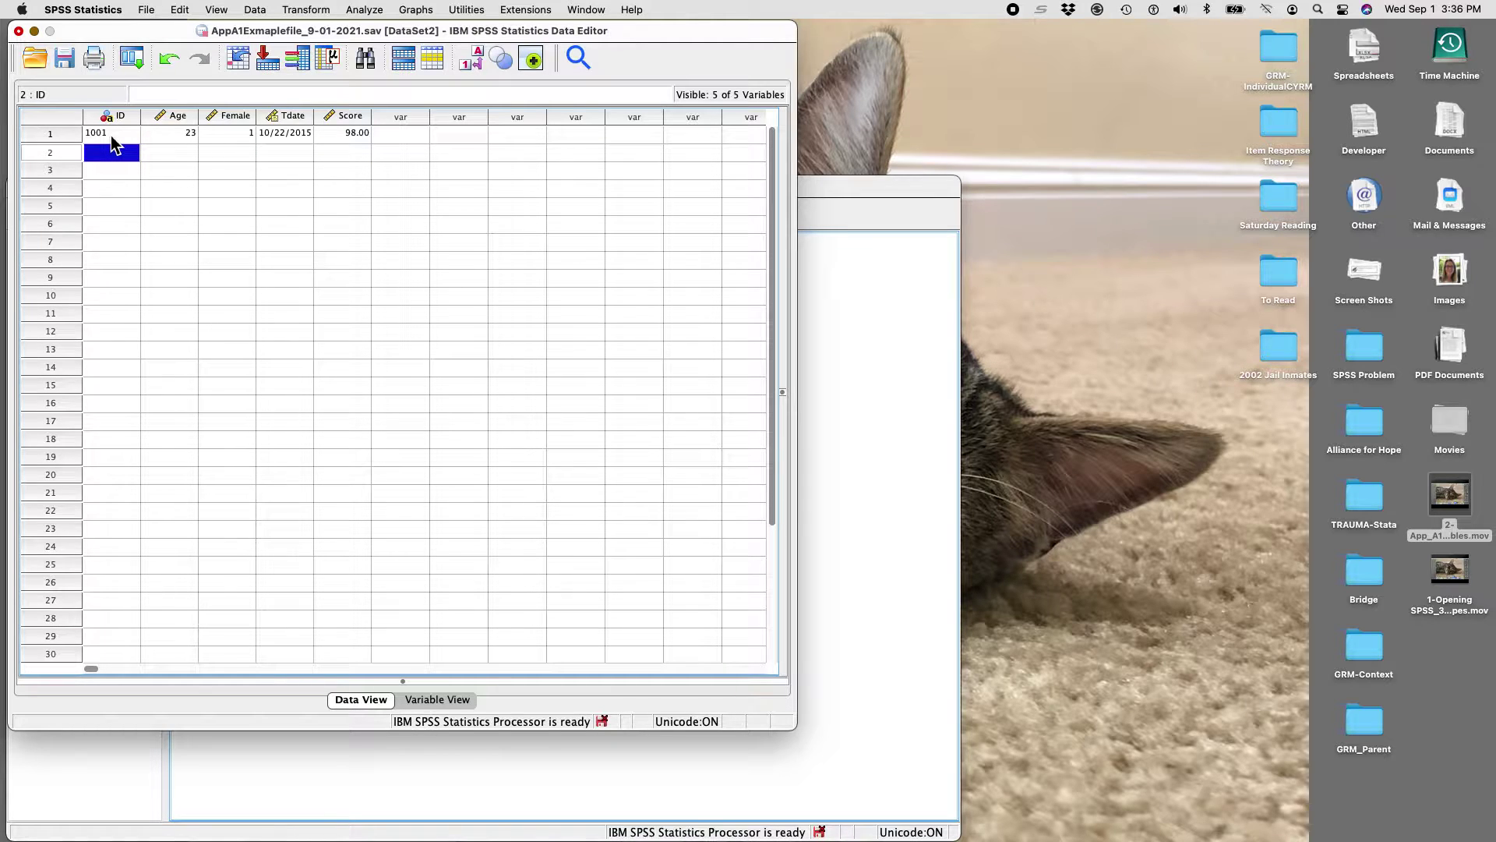
text(1002)
key(Return)
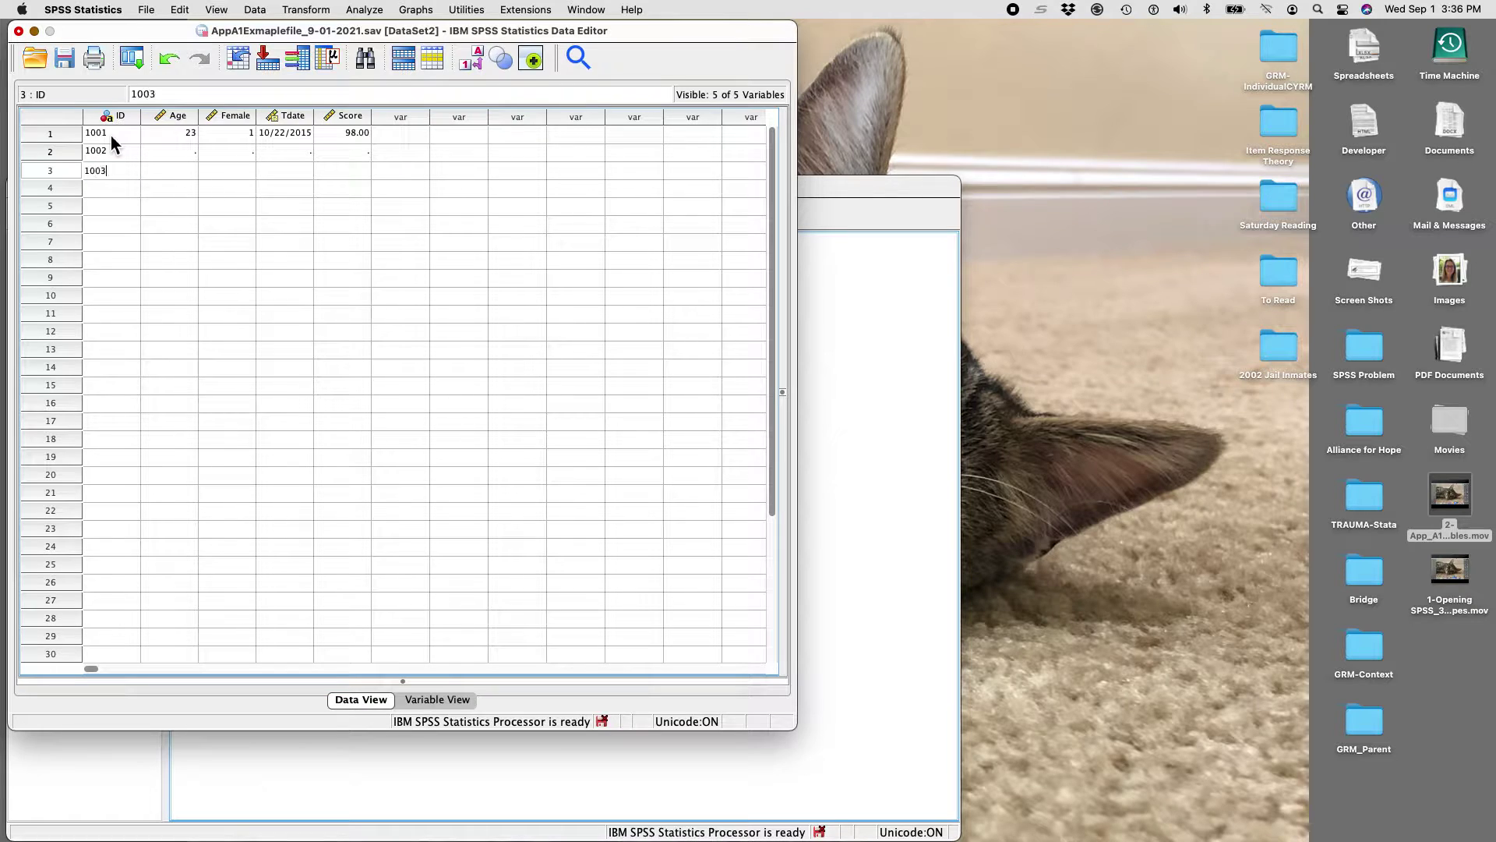
key(Return)
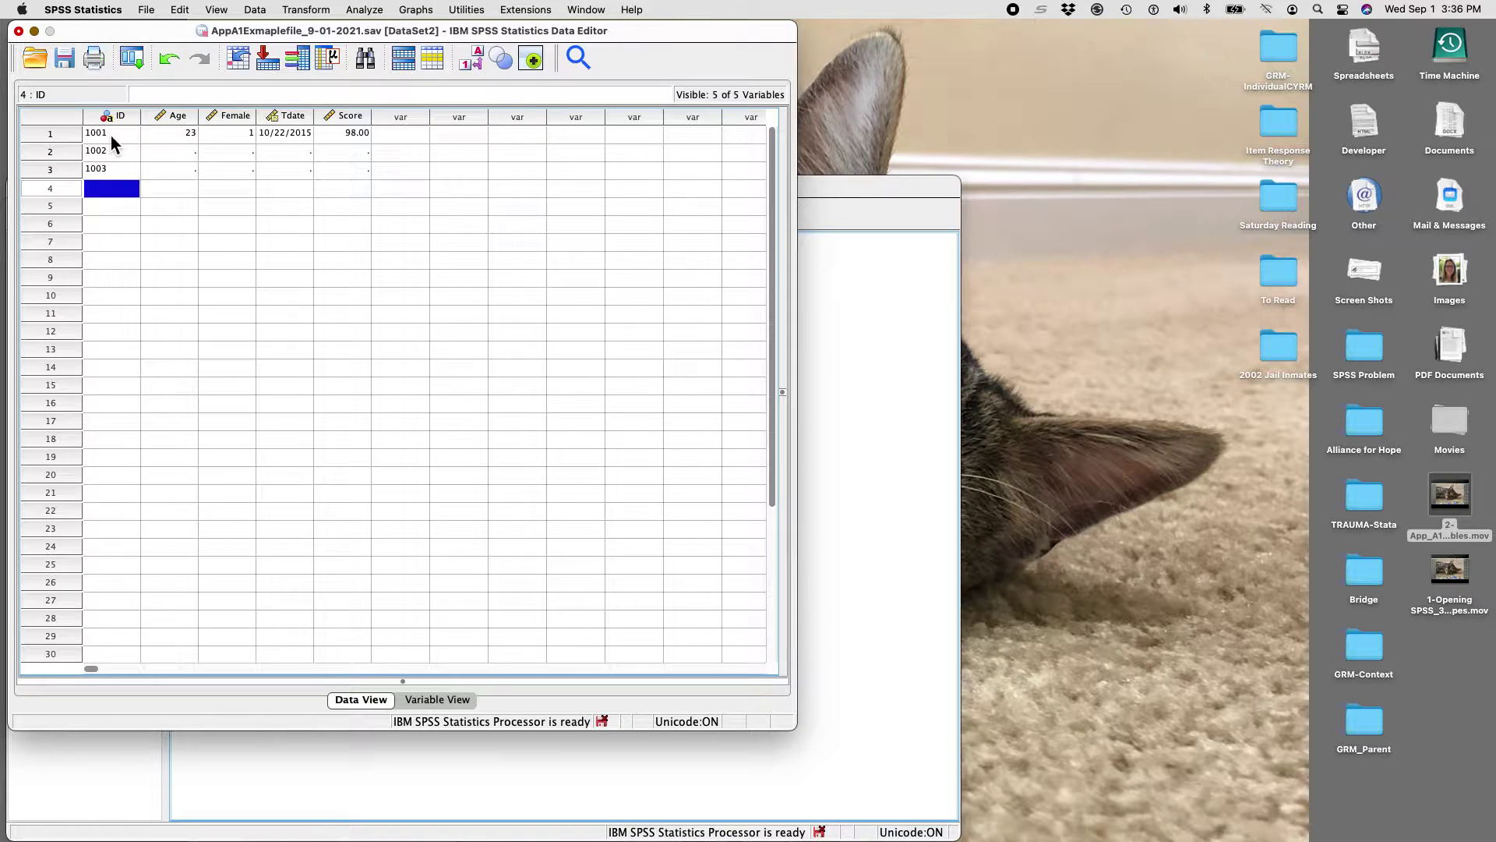
text(1004)
key(Return)
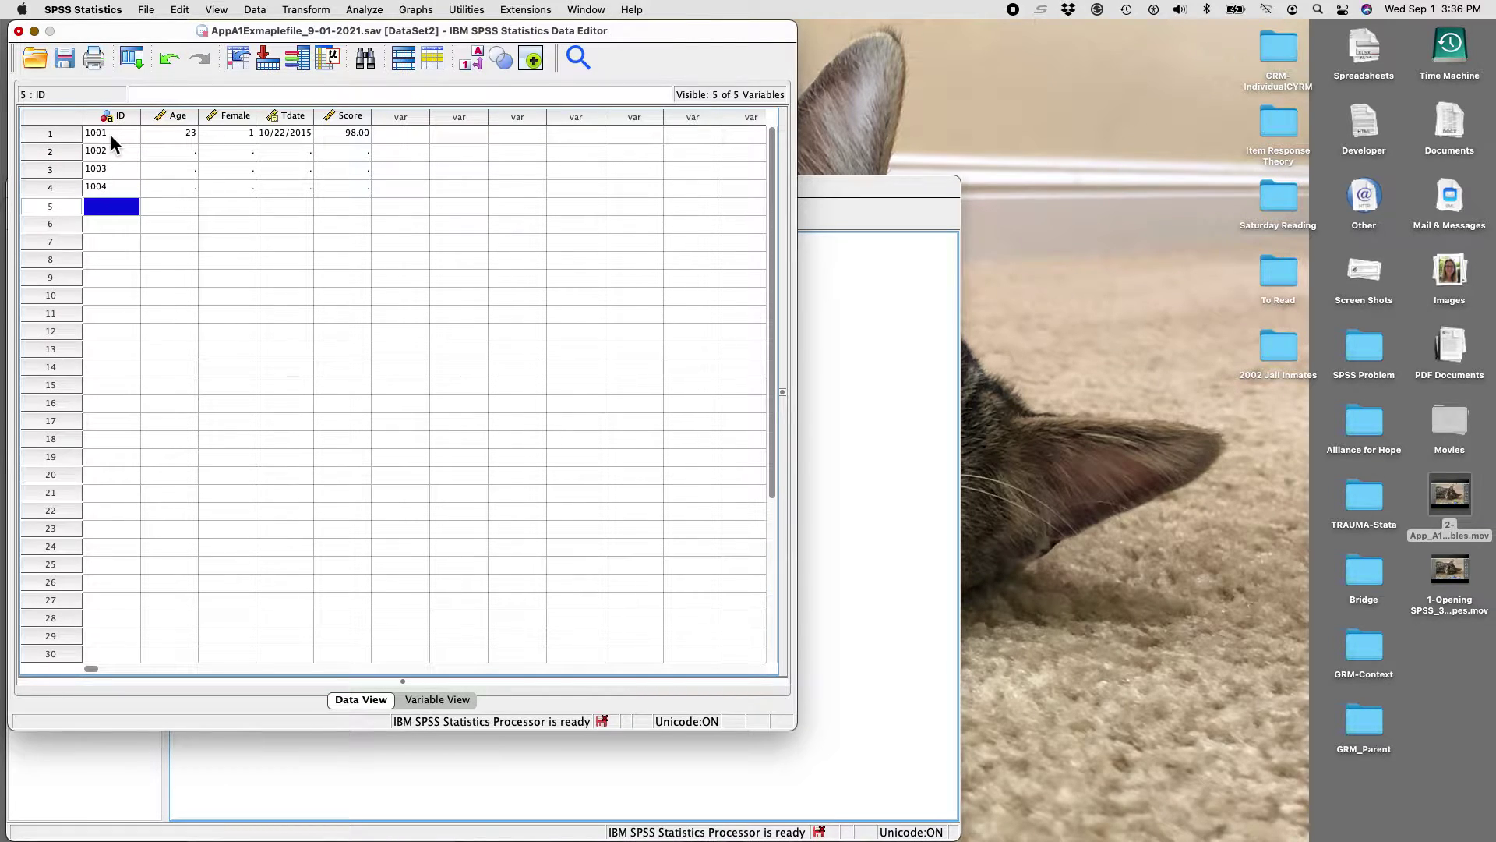
text(1005)
key(Return)
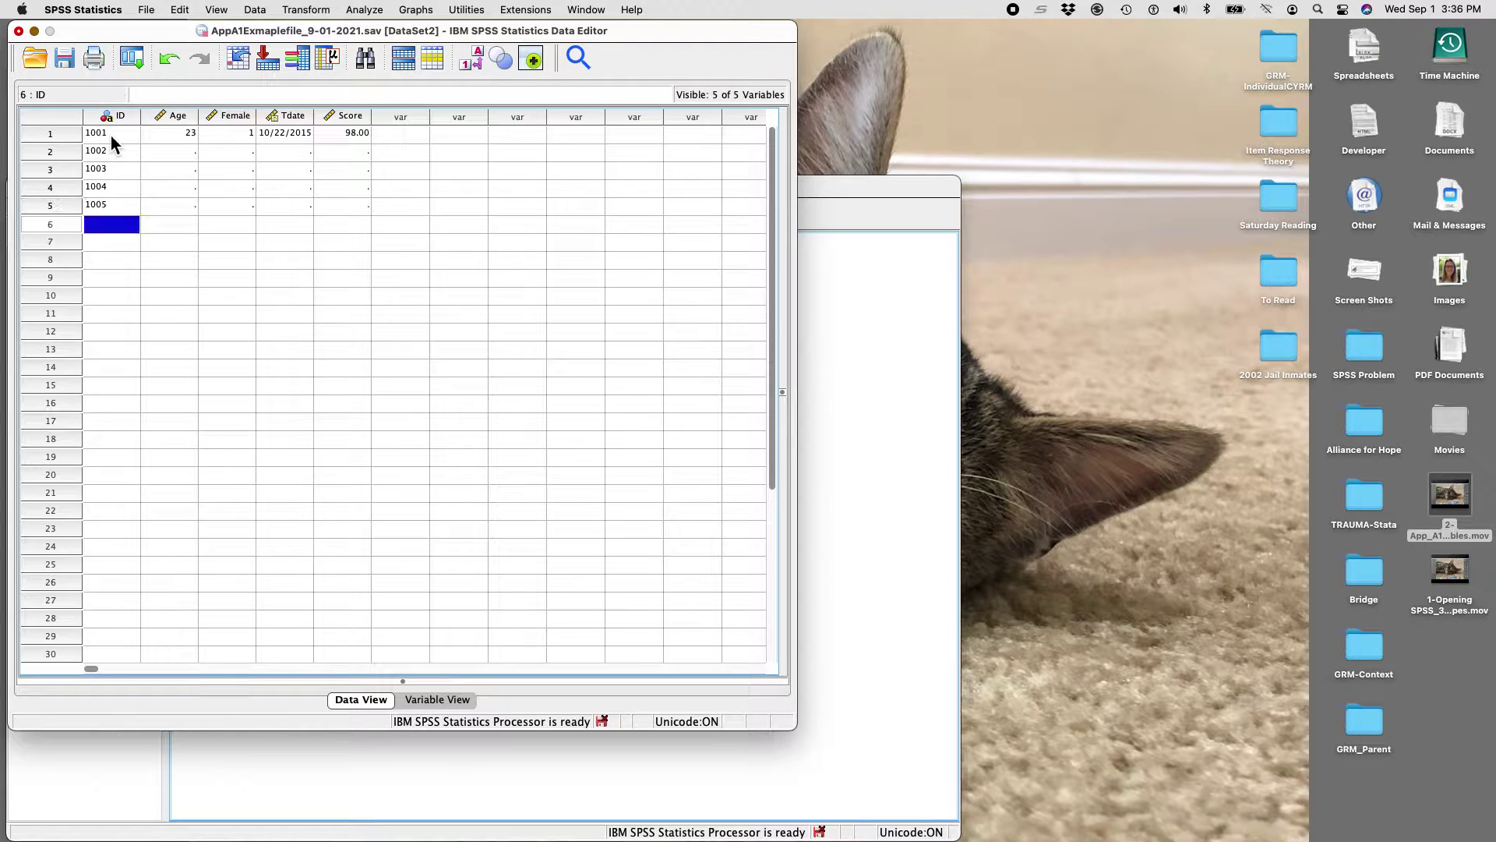
Continue the ID column in rows 6 to 9 with 1006, 1007, 1008 and 1009
text(1006)
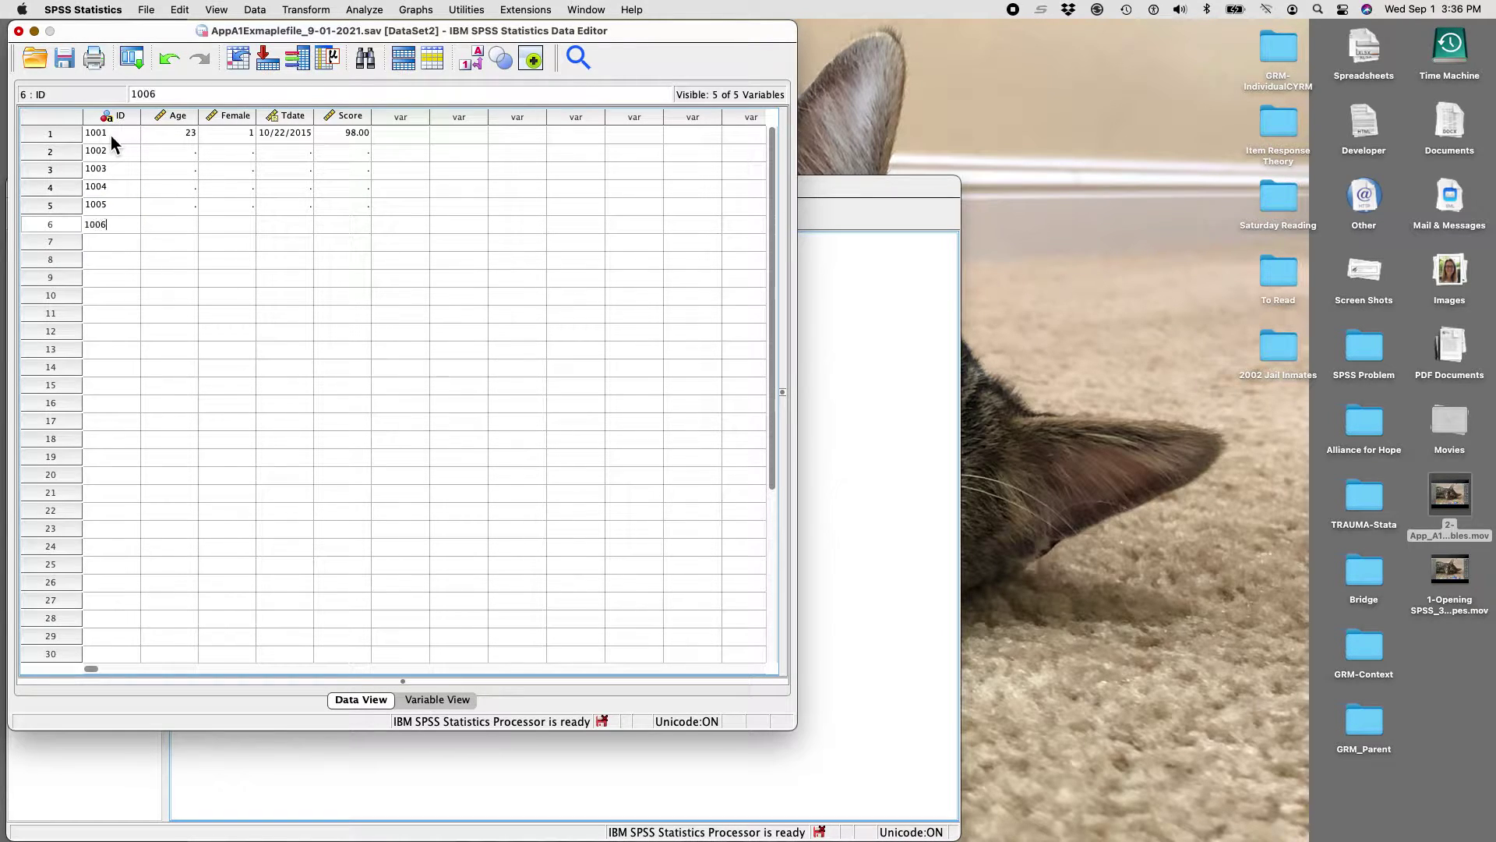
key(Return)
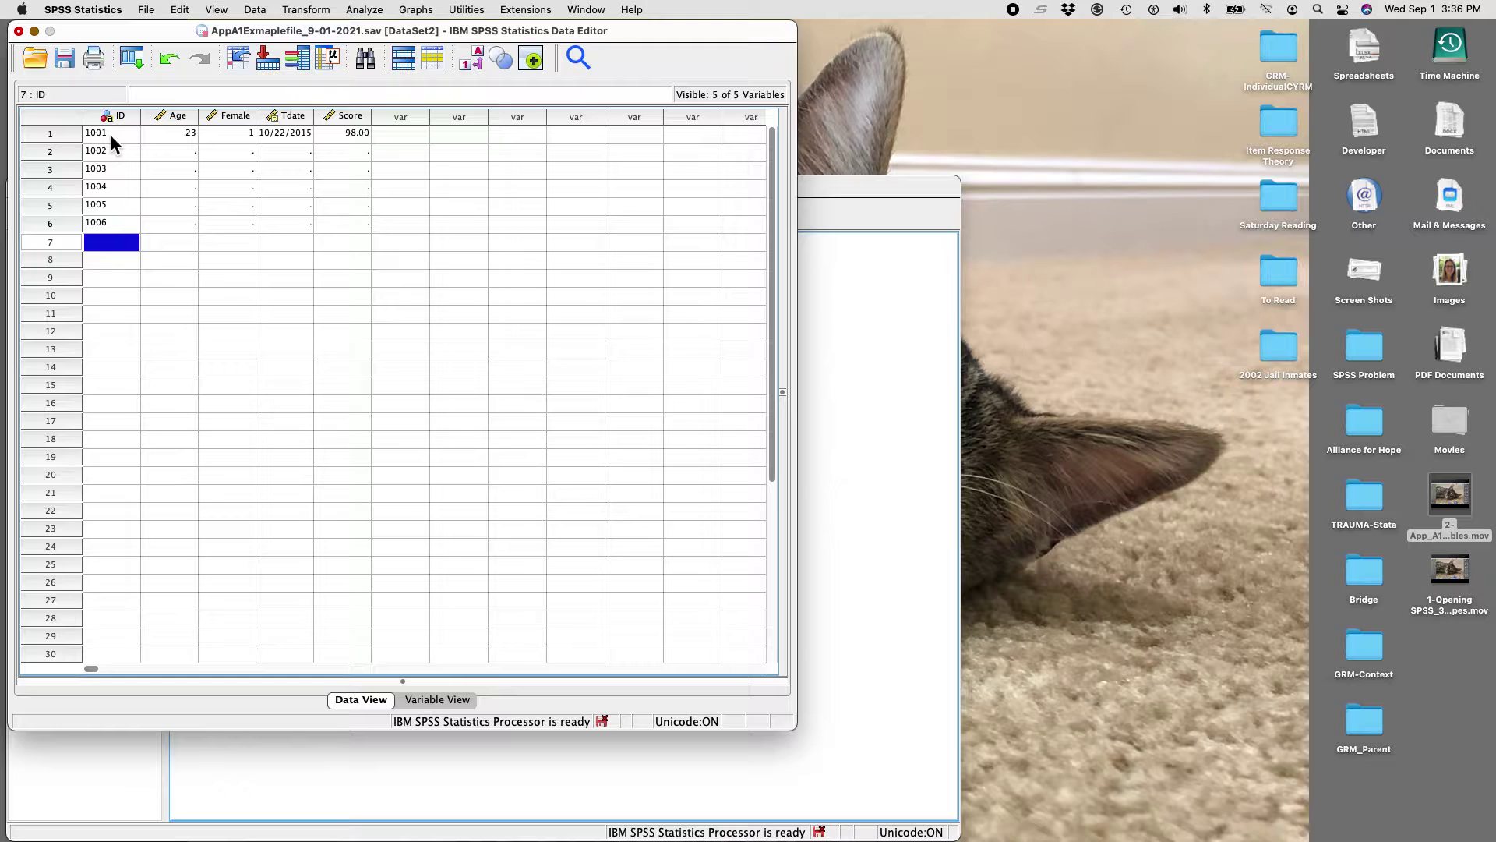
text(1007)
key(Return)
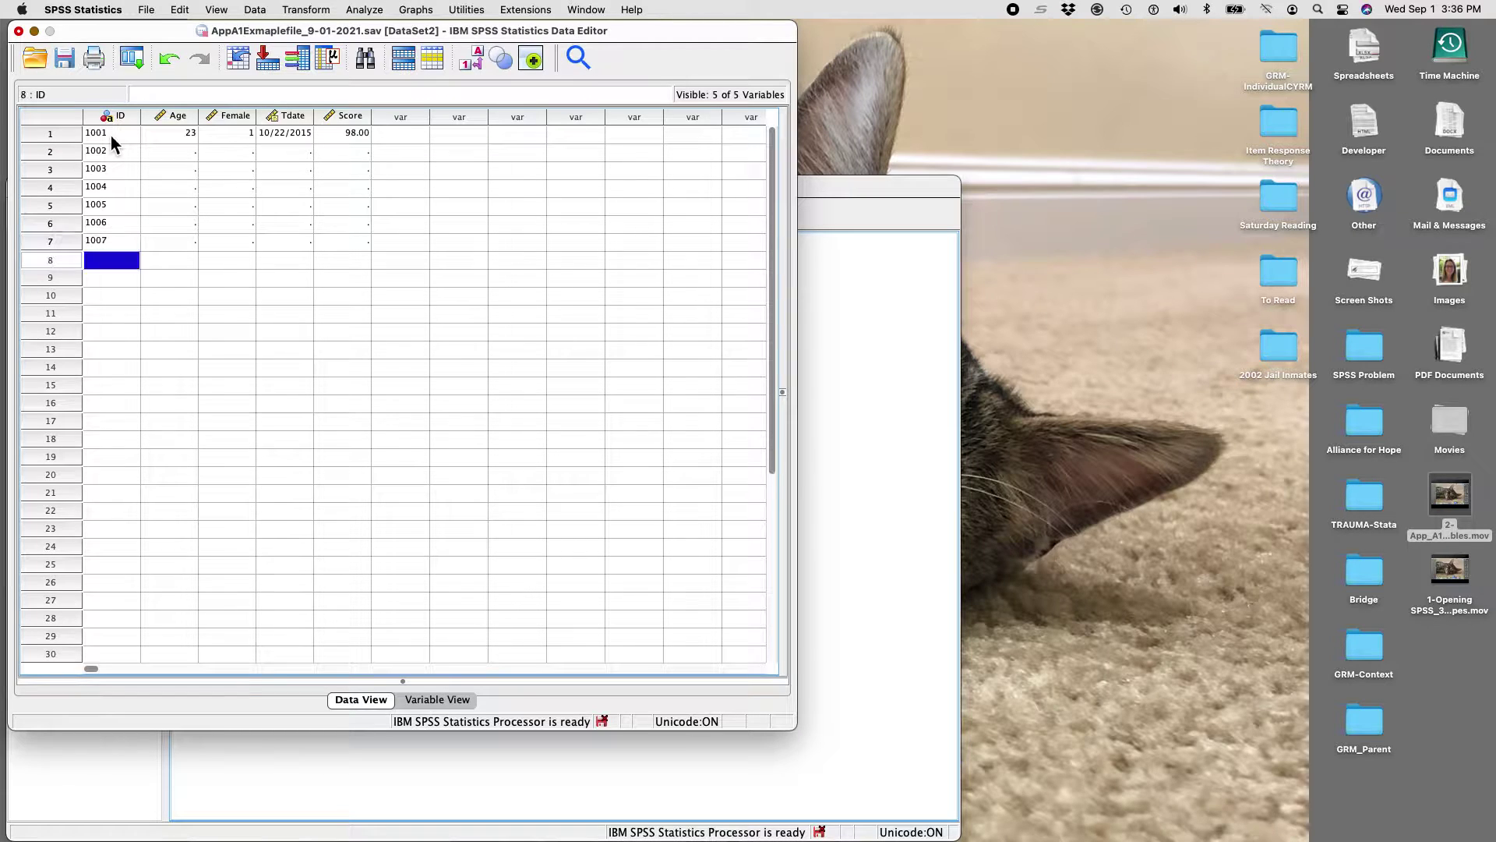
text(1008)
key(Return)
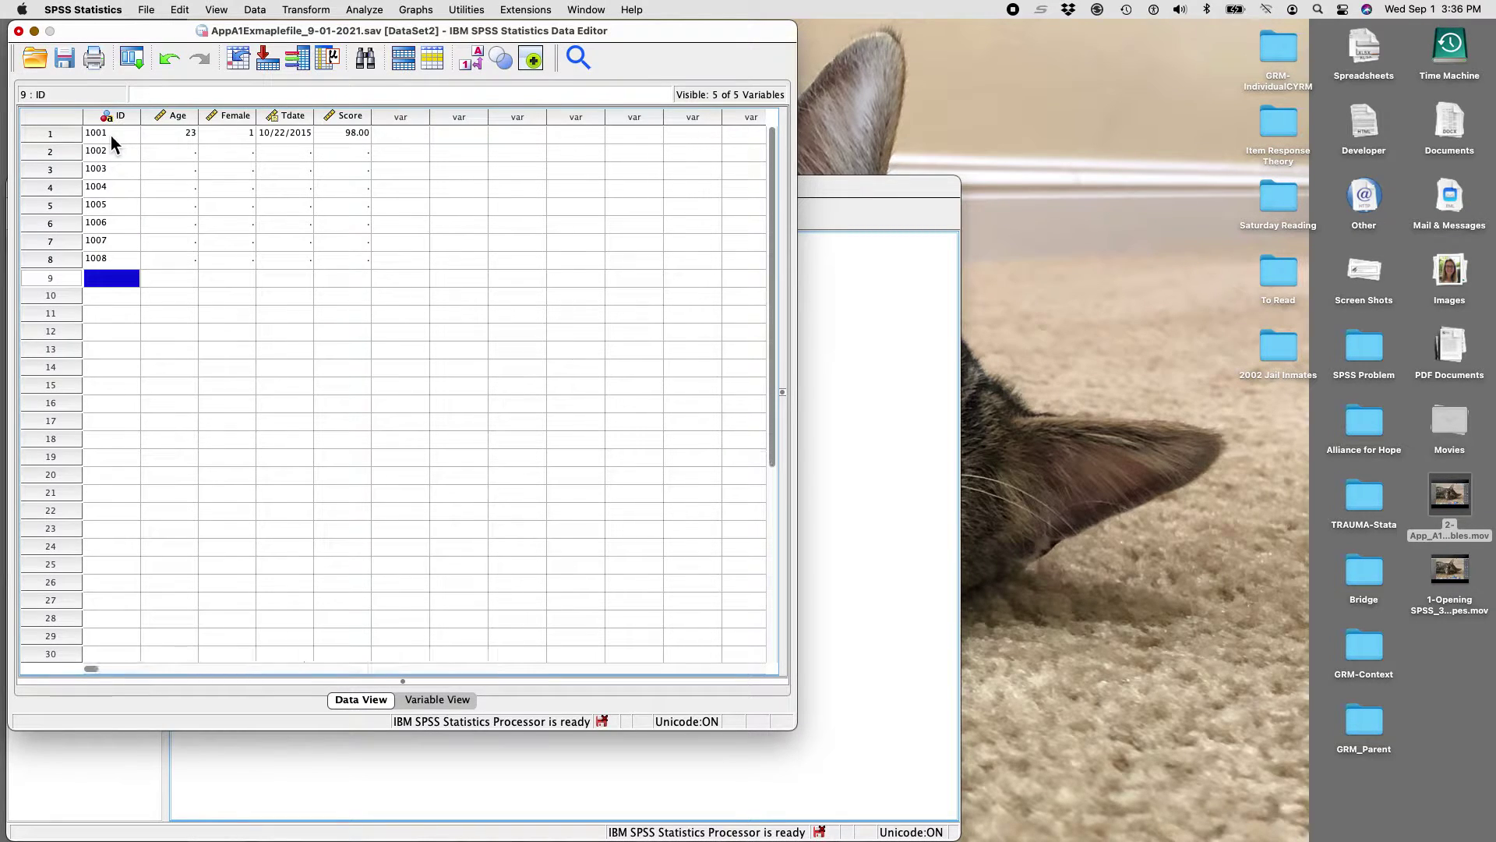
text(1009)
key(Tab)
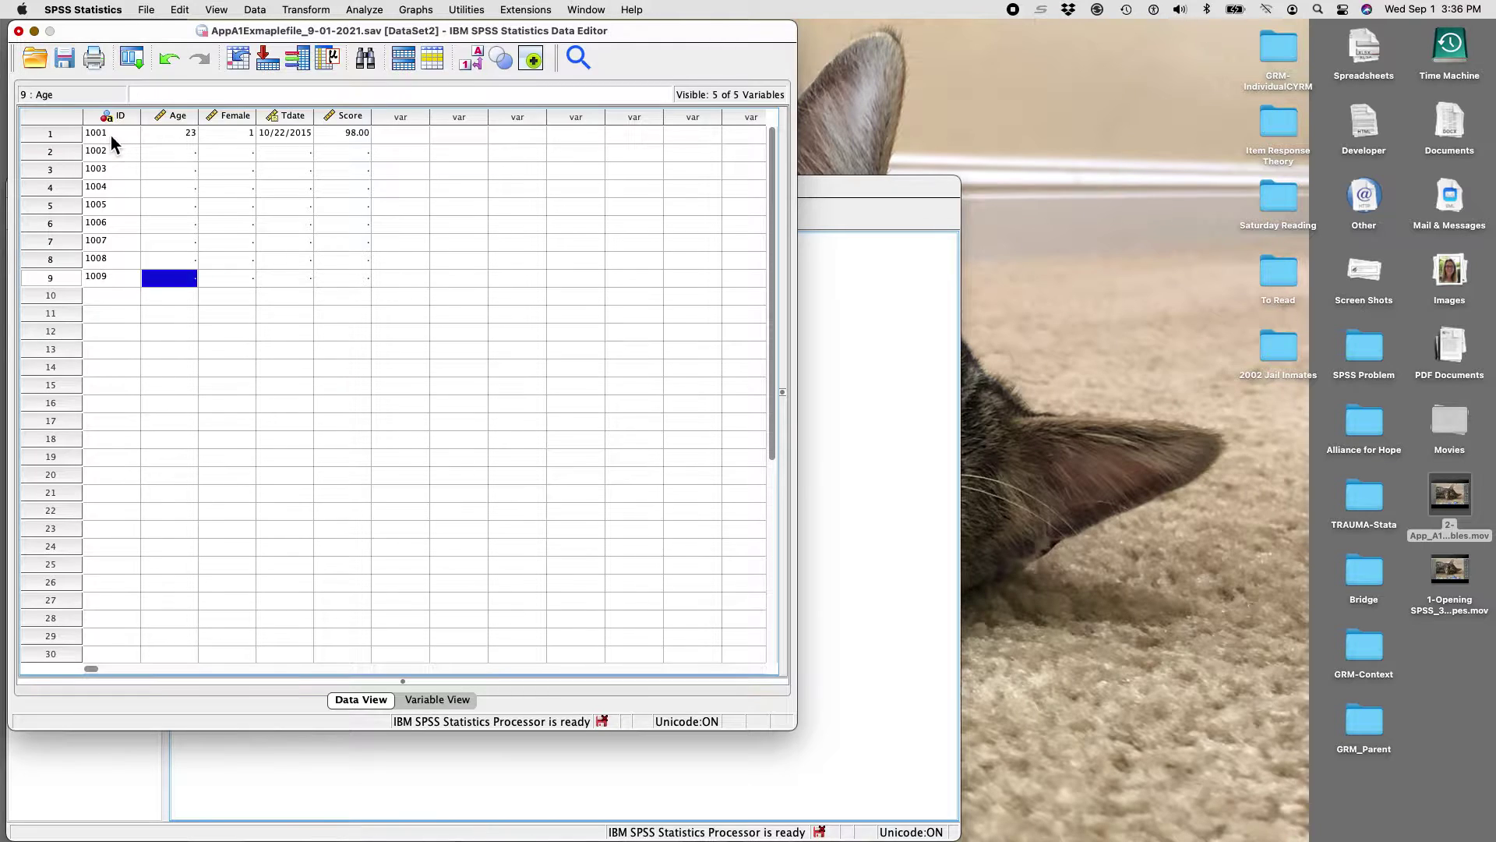
Return to the top of the Age column and enter 43 for the second case
key(Up)
key(Up)
key(Up)
key(Up)
key(Up)
key(Up)
key(Up)
key(Up)
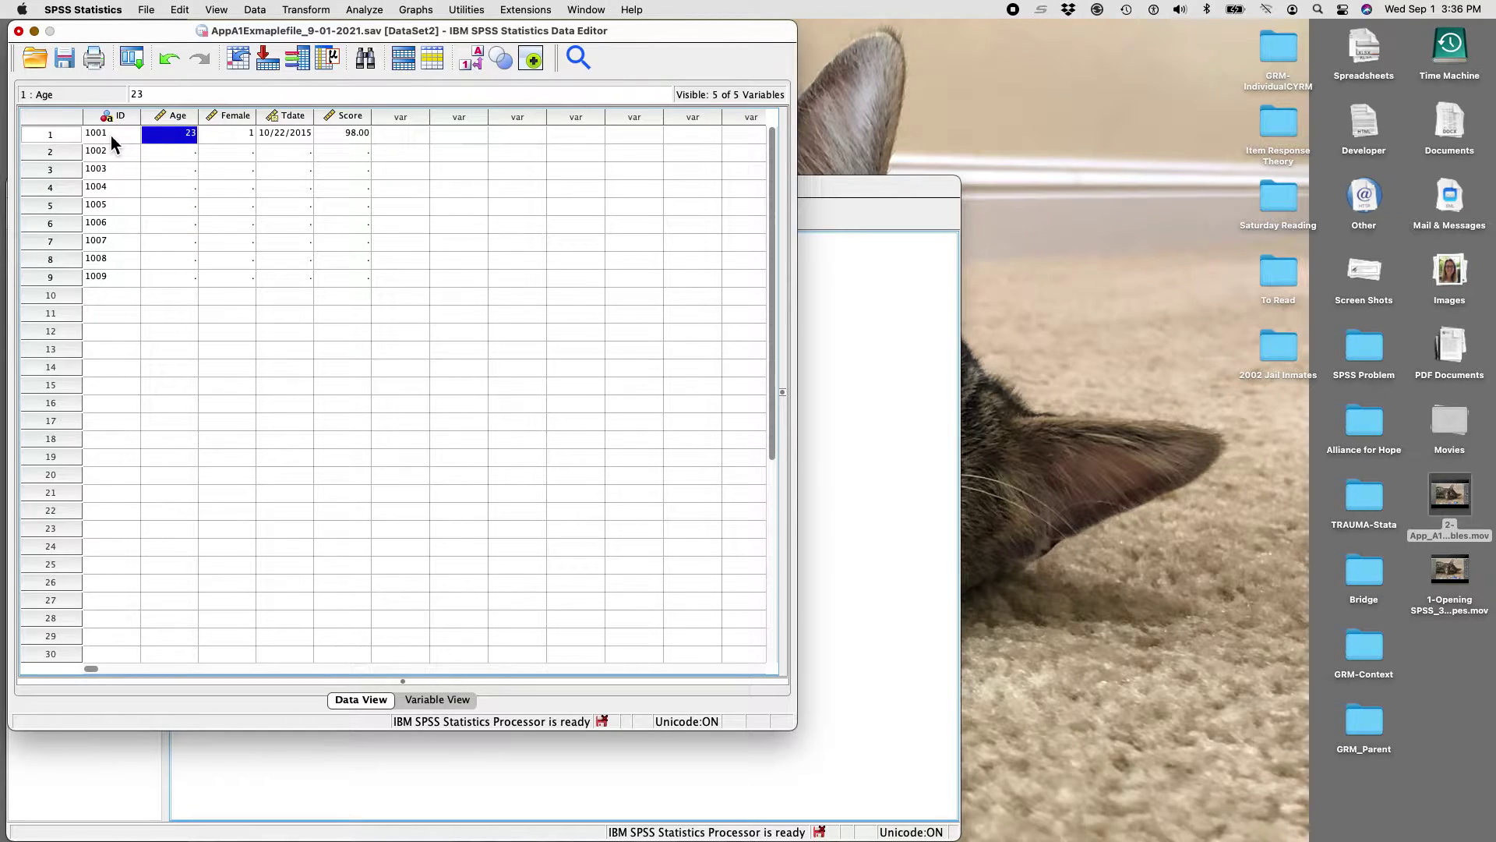
key(Right)
key(Right)
key(Right)
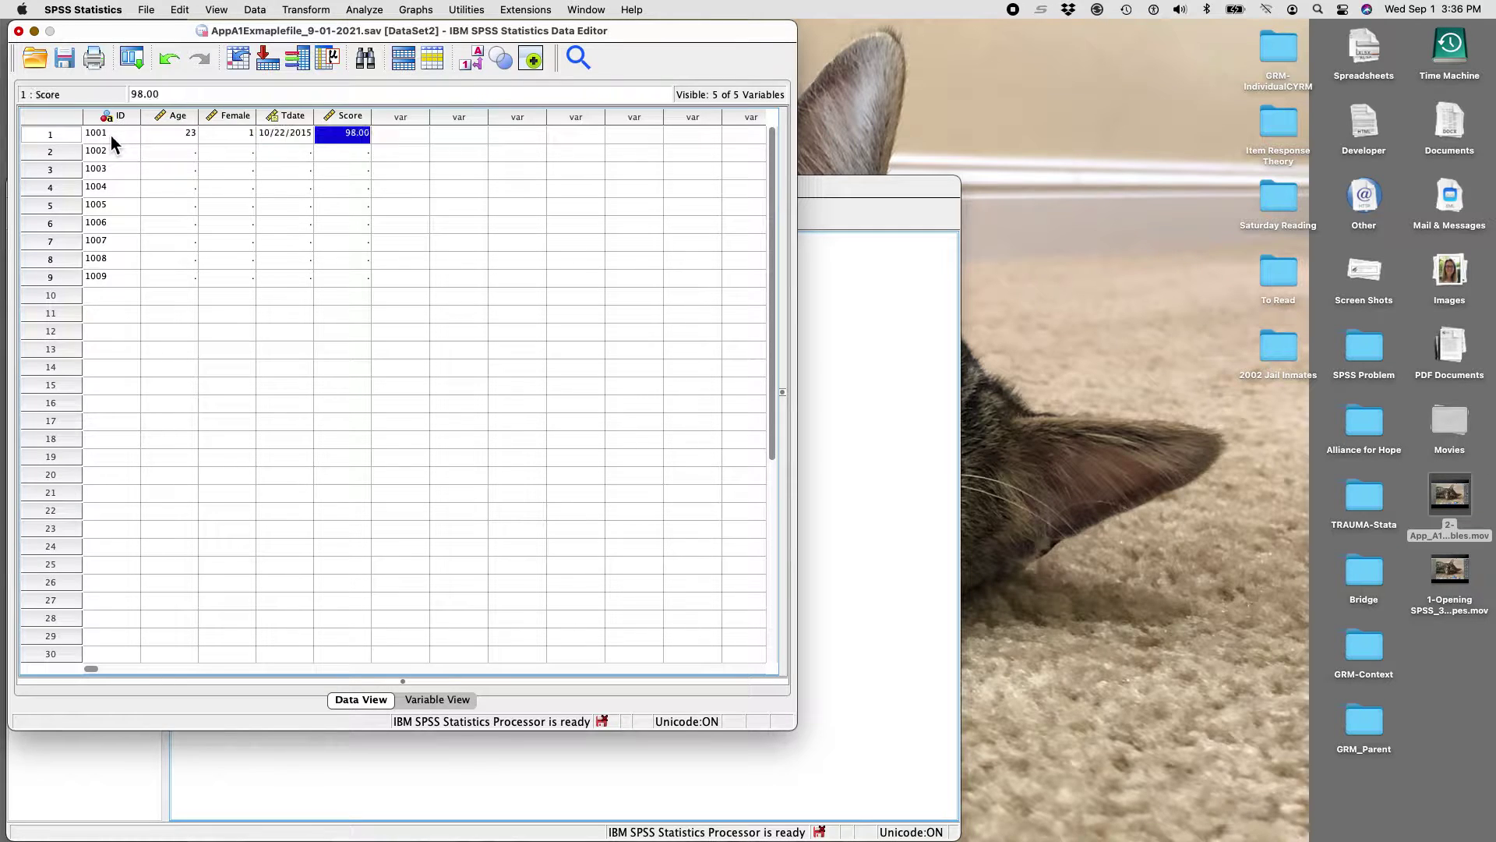
key(Left)
key(Left)
key(Left)
key(Down)
text(43)
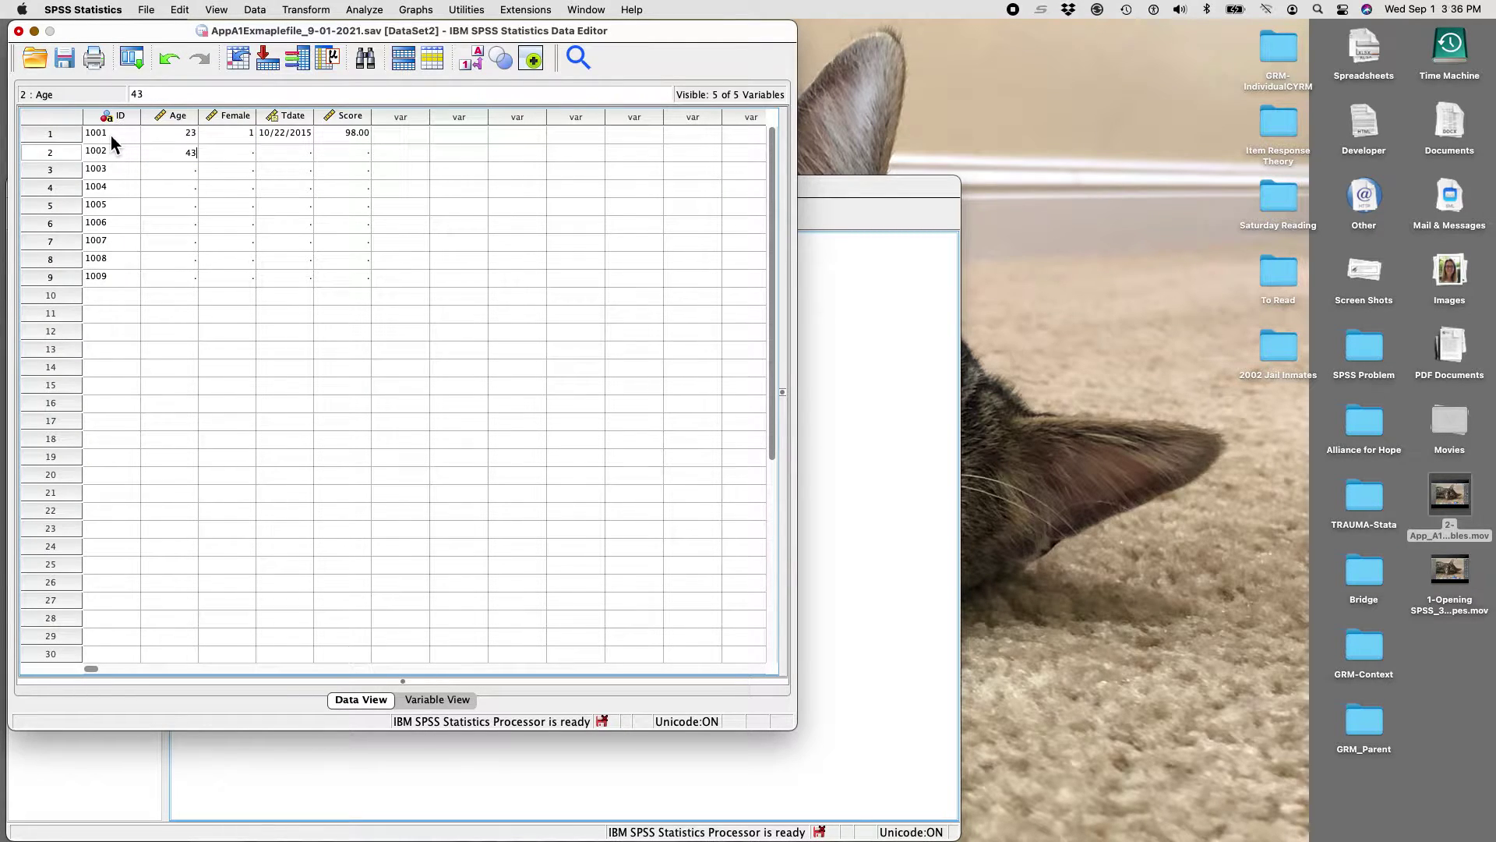
key(Return)
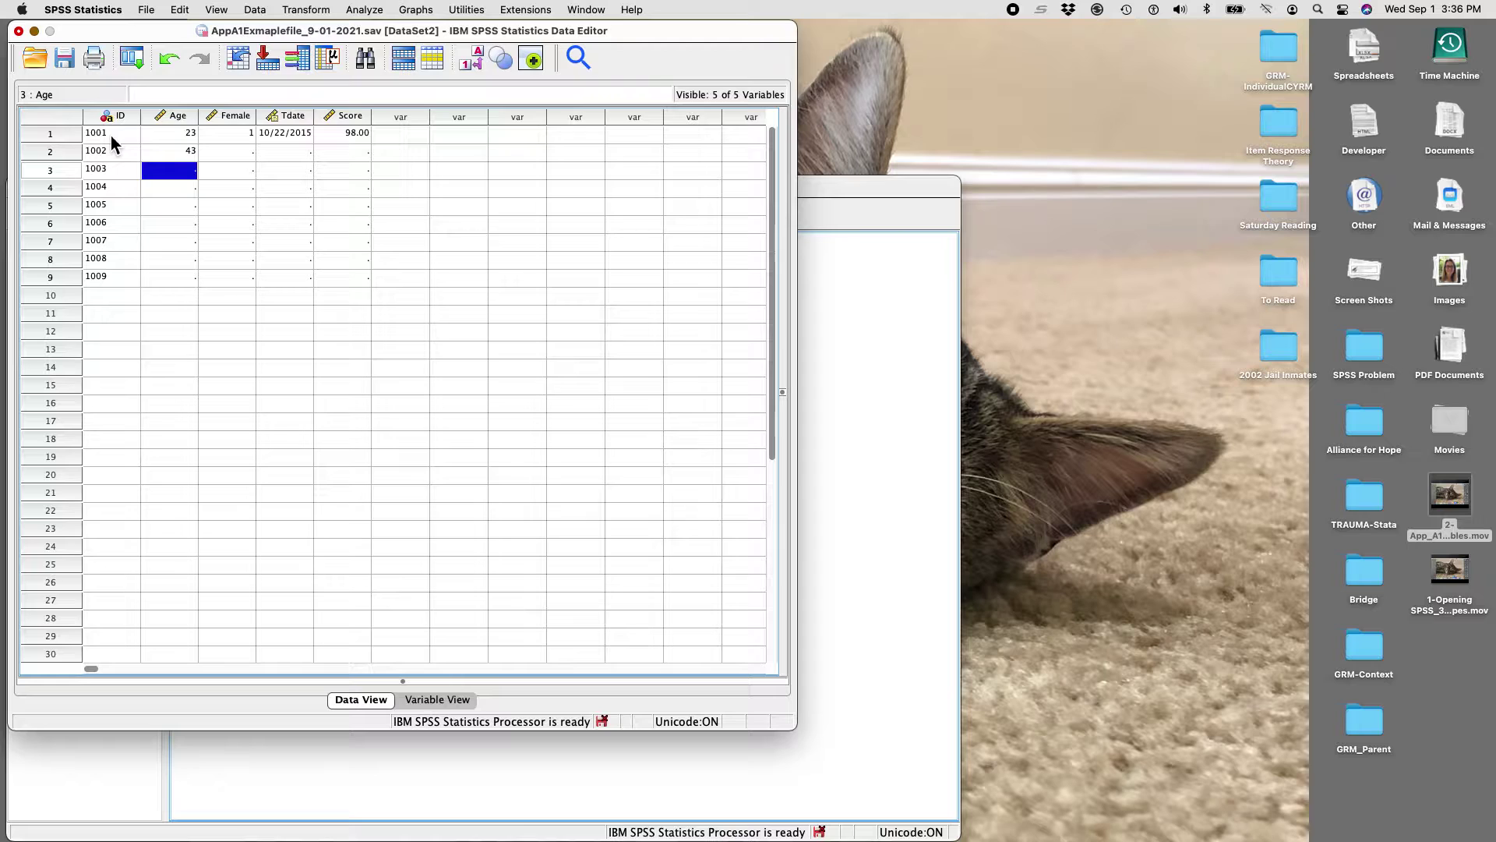
Enter the ages 24, 36 and 29 for the cases in rows 3 to 5
text(24)
key(Return)
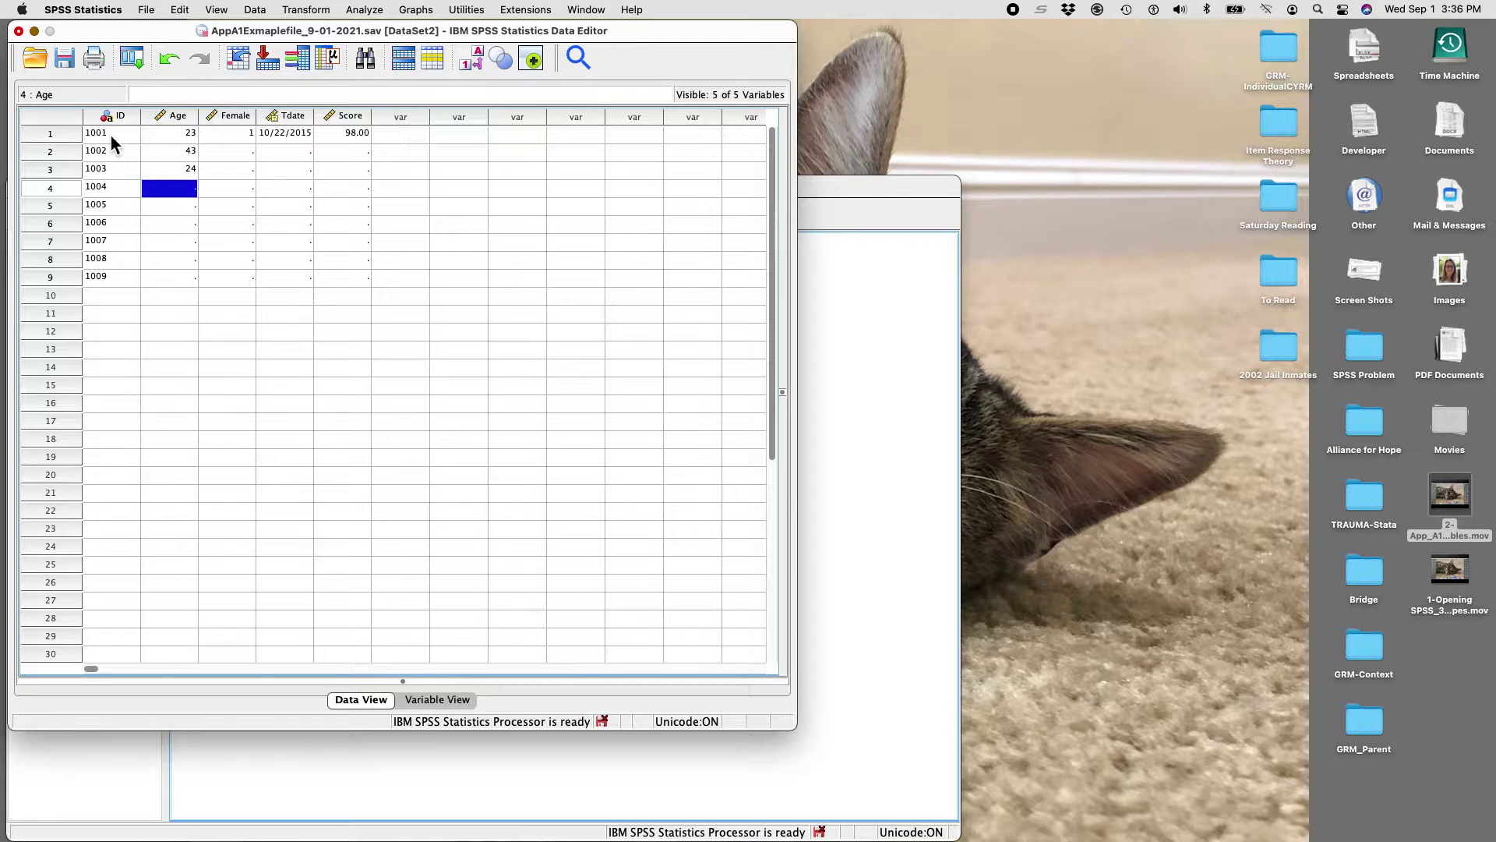
text(36)
key(Return)
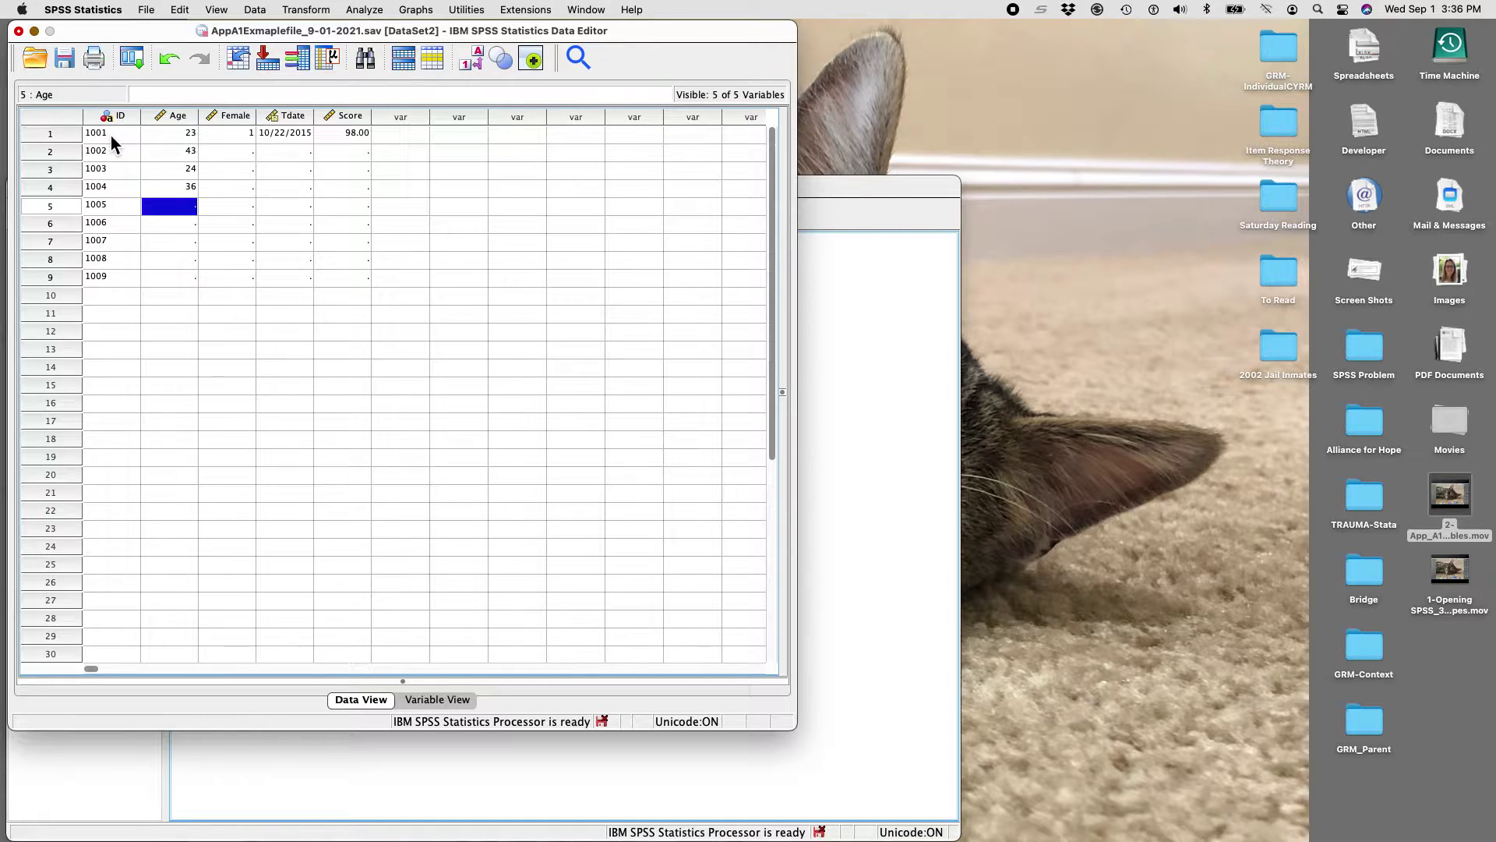
text(29)
key(Return)
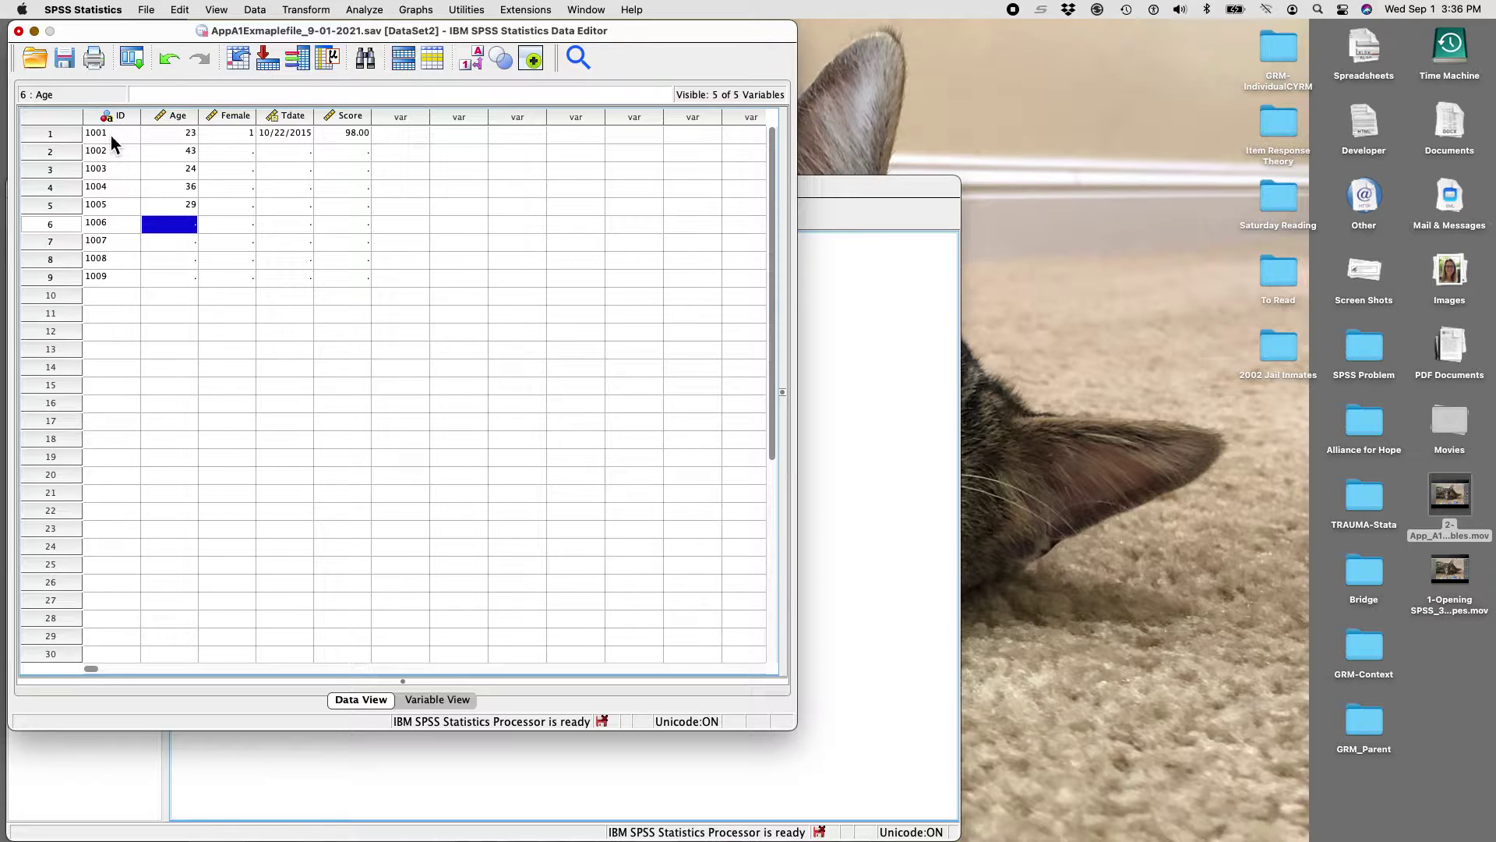
Enter the ages 26, 19, 32 and 35 for the cases in rows 6 to 9
text(26)
key(Return)
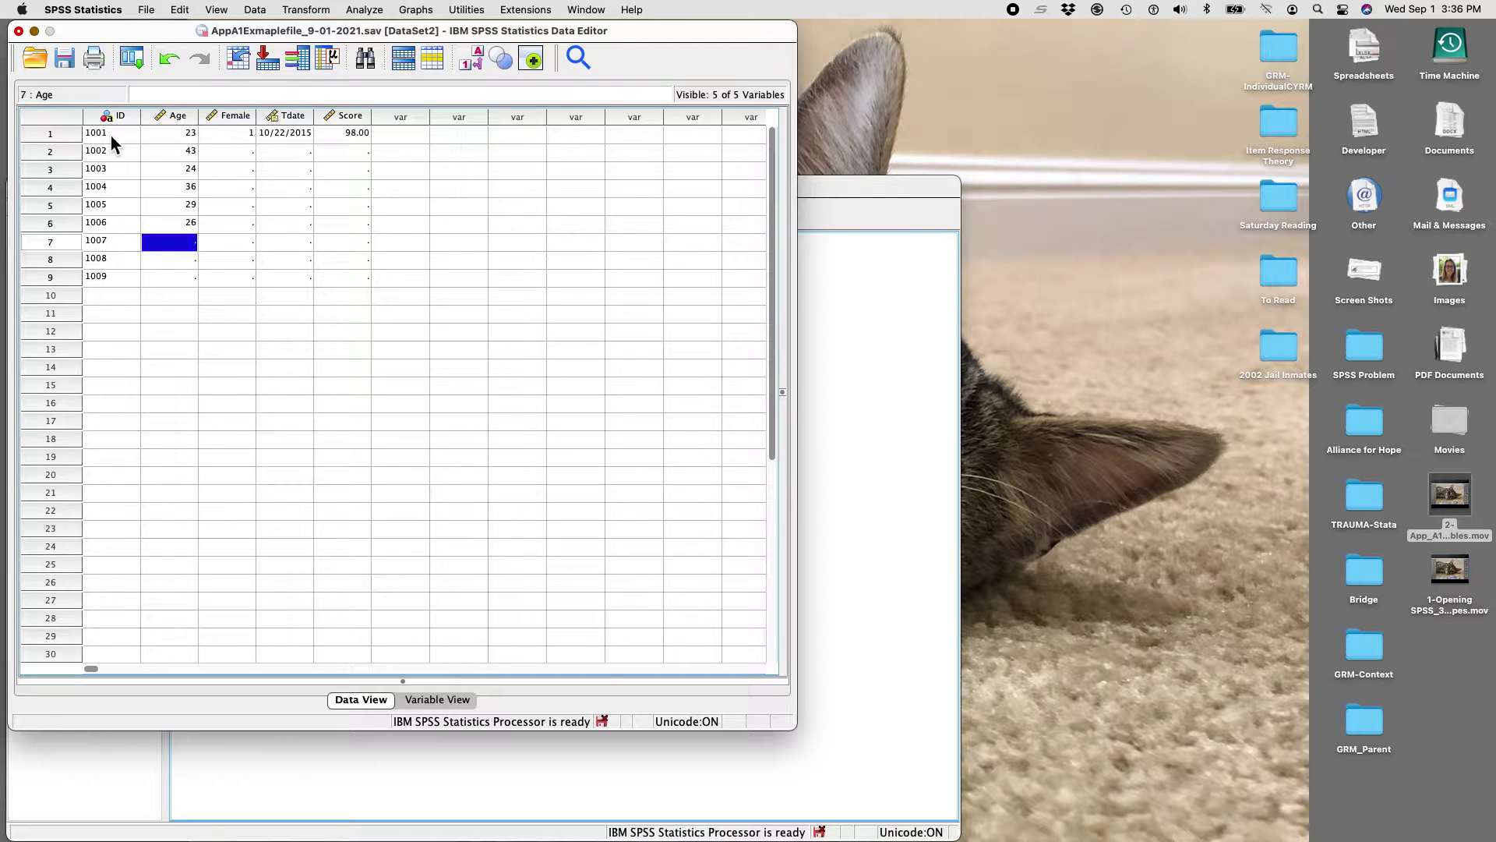
text(19)
key(Return)
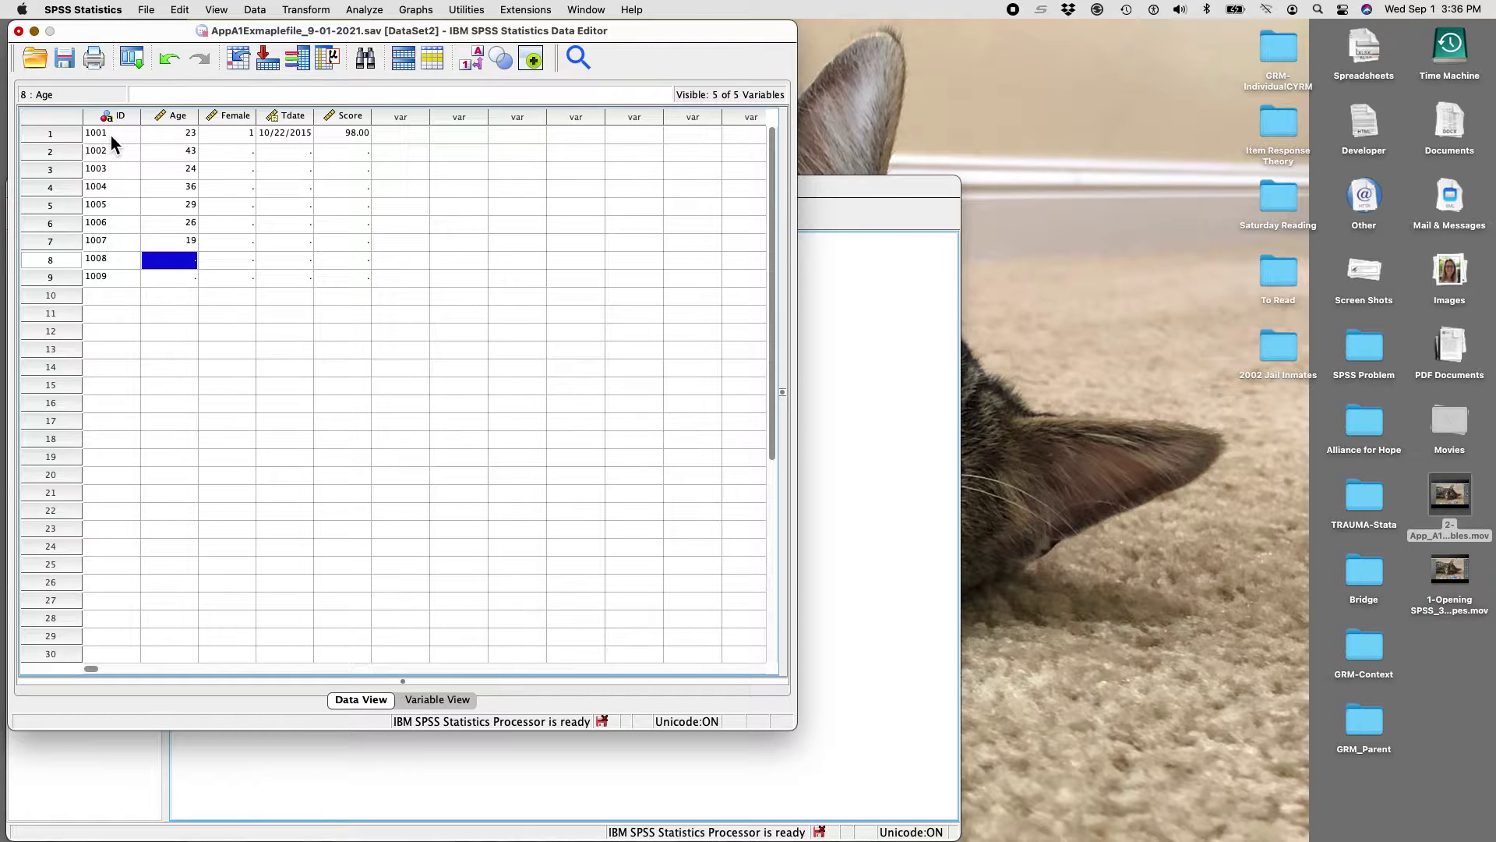
text(32)
key(Return)
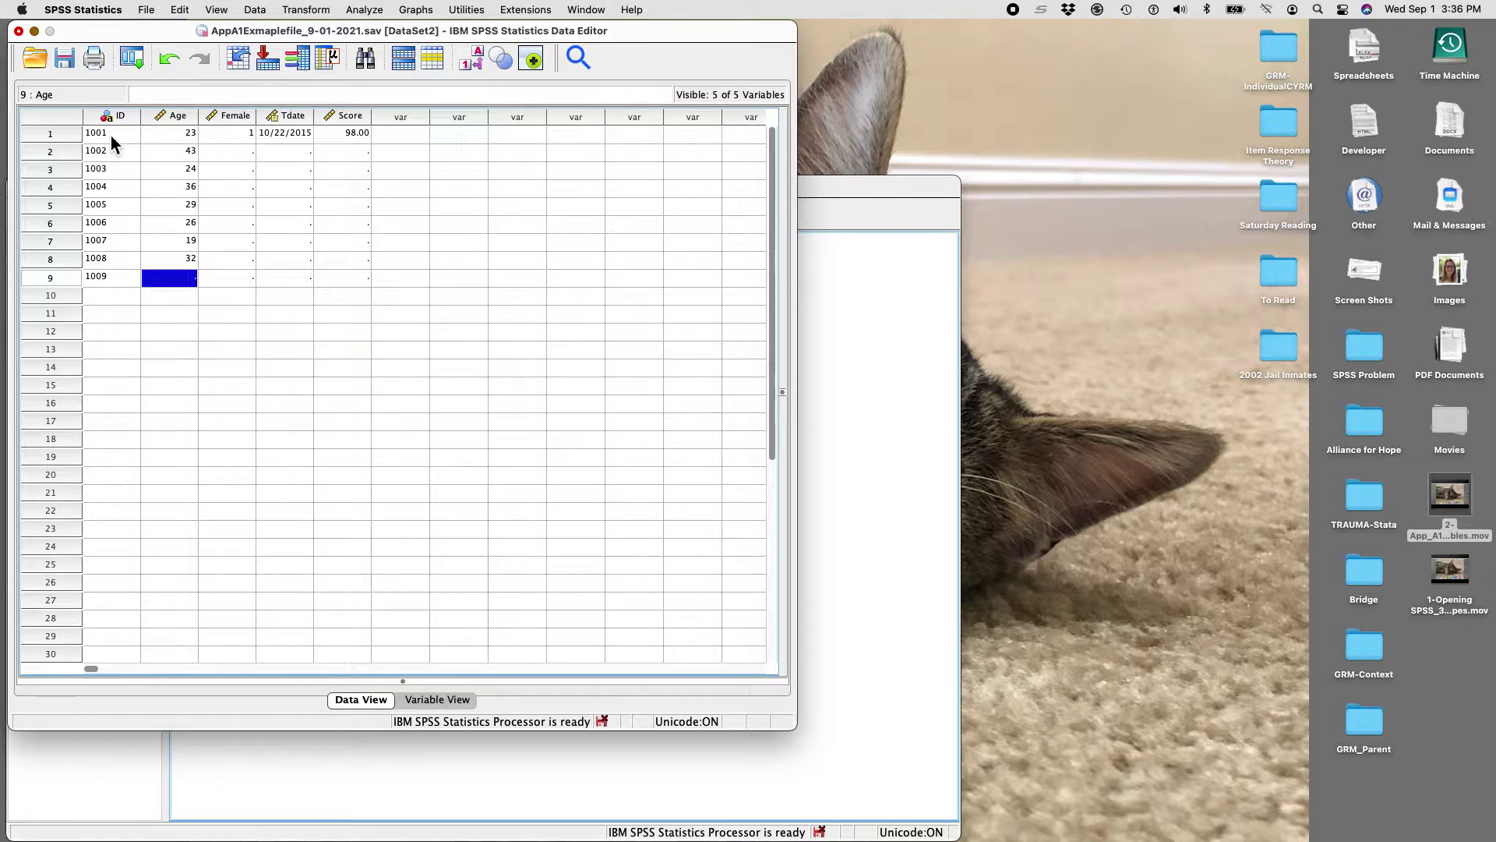
text(35)
key(Tab)
Fill the Female column in rows 2 to 4 with 0, 0 and 1
key(Up)
key(Up)
key(Up)
key(Up)
key(Up)
key(Up)
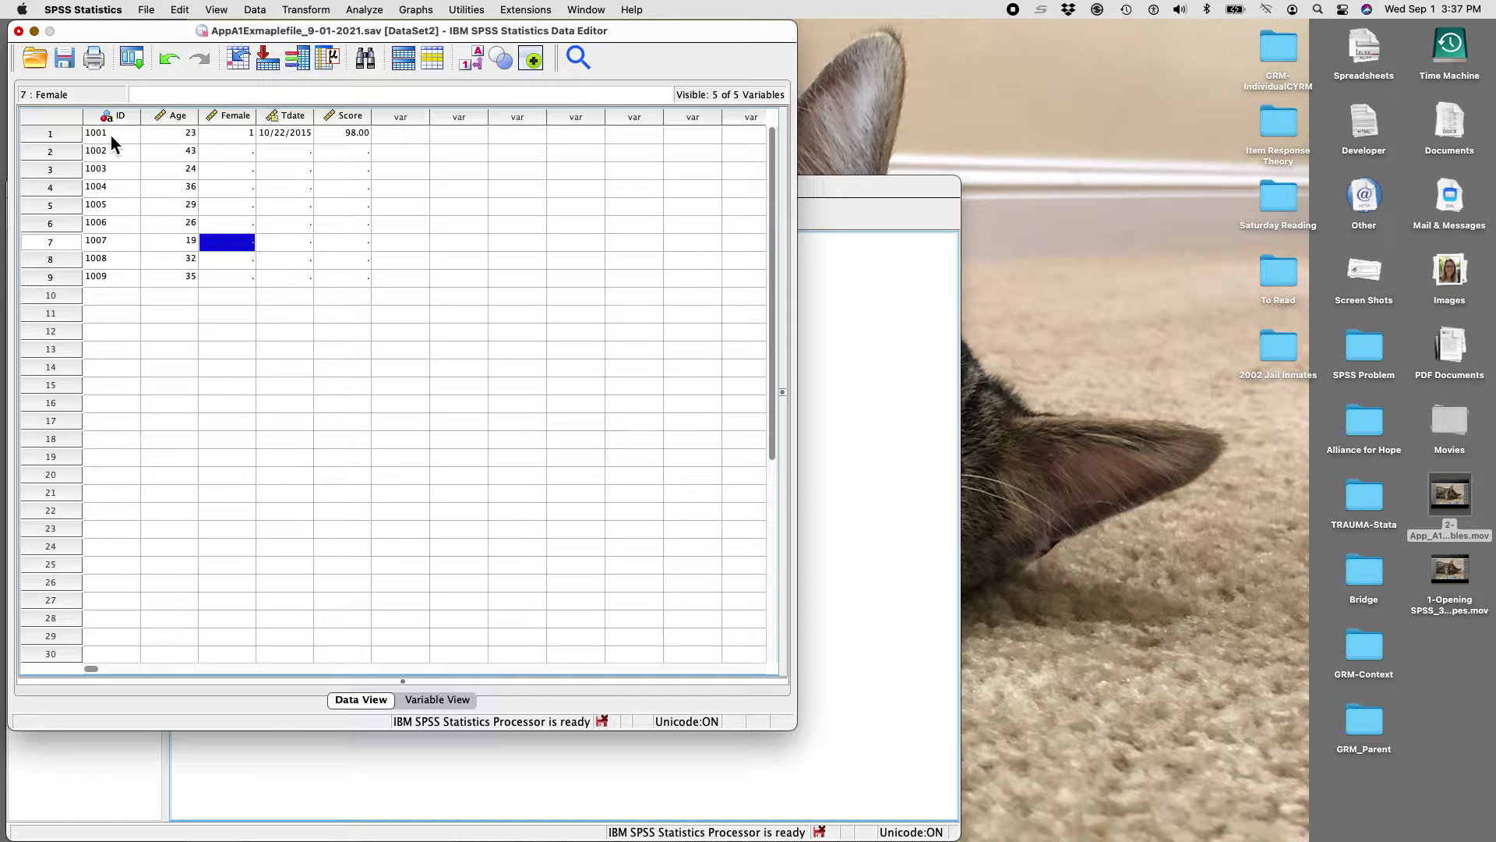
key(Up)
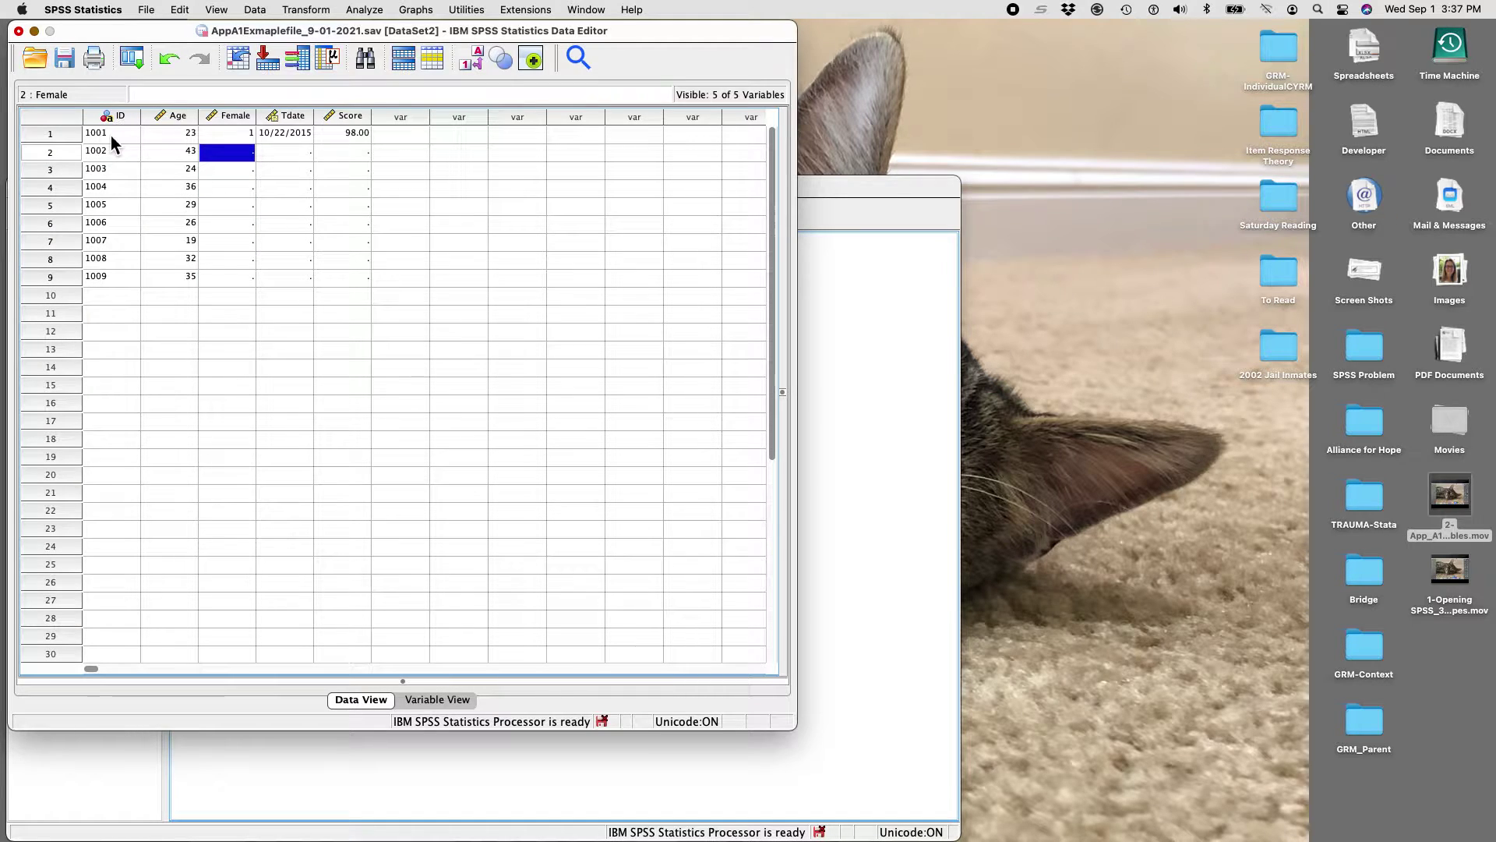
text(0)
key(Return)
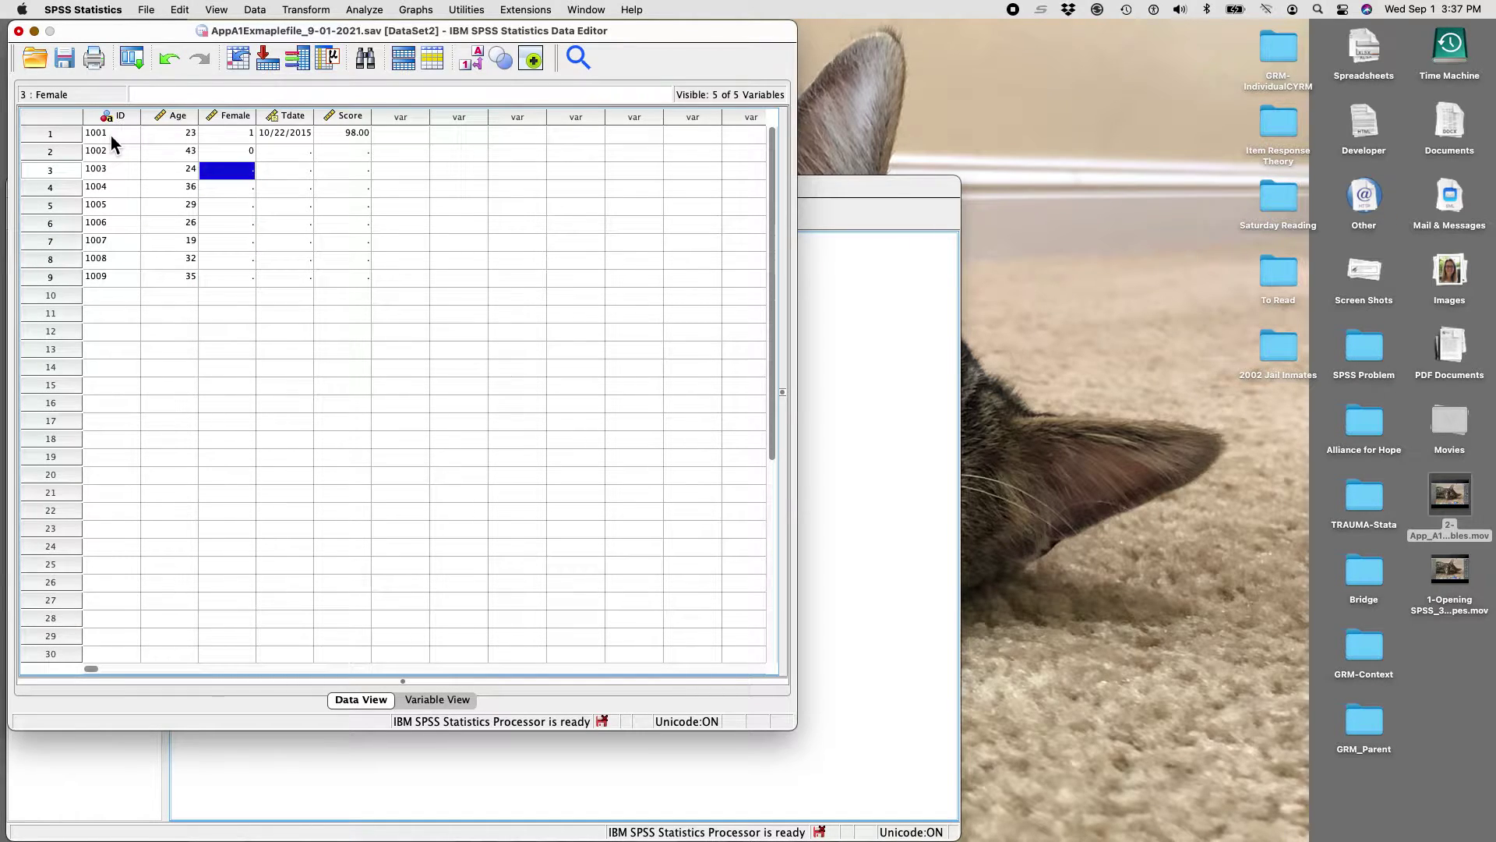
text(0)
key(Return)
text(1)
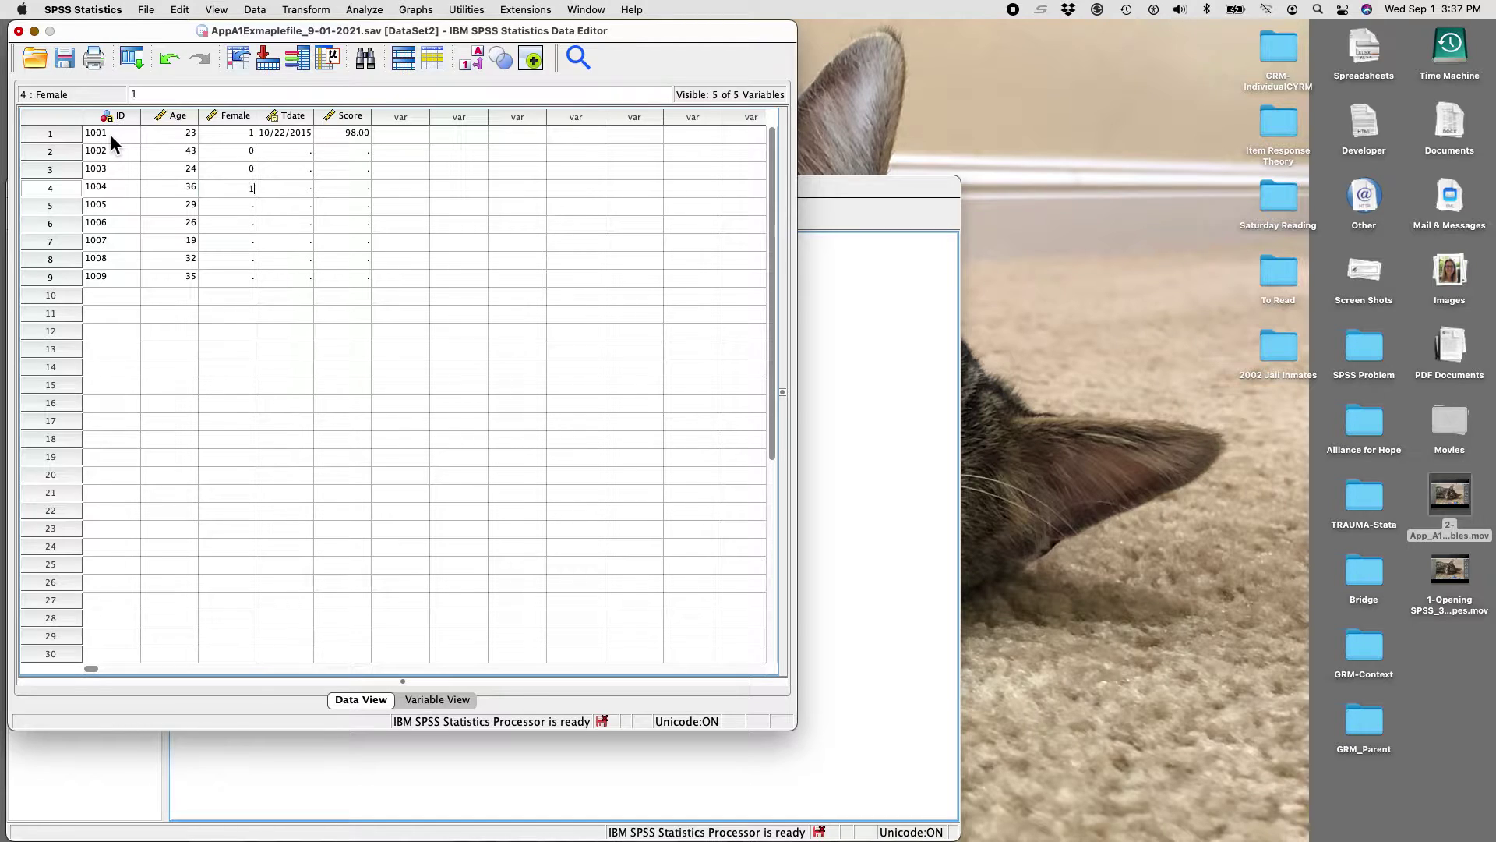
key(Return)
Fill the Female column in rows 5 to 9 with 0, 0, 1, 1 and 1
text(0)
key(Return)
text(0)
key(Return)
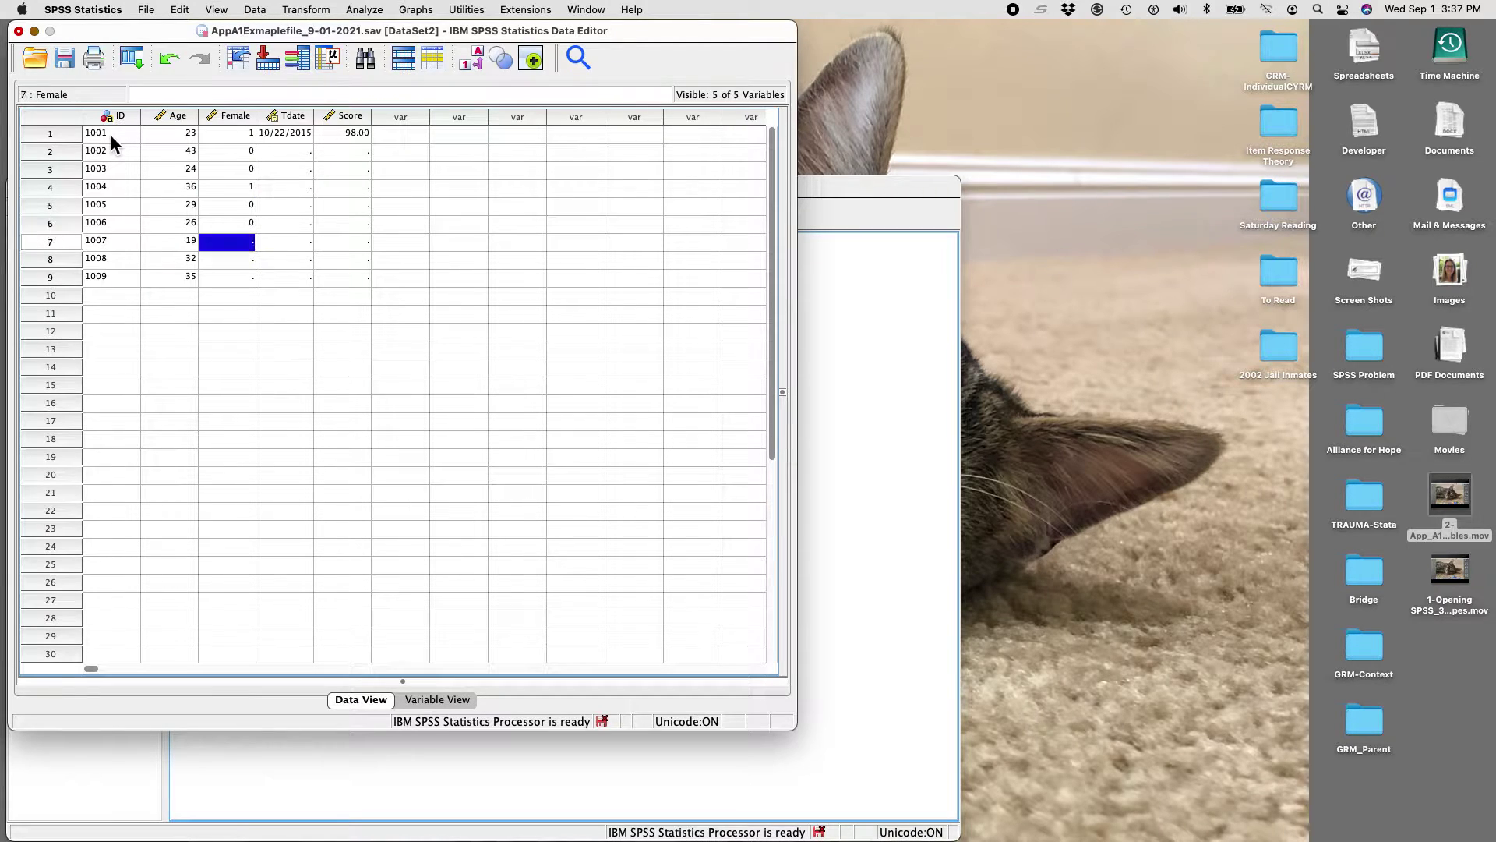
text(1)
key(Return)
text(1)
key(Return)
text(1)
key(Tab)
key(Up)
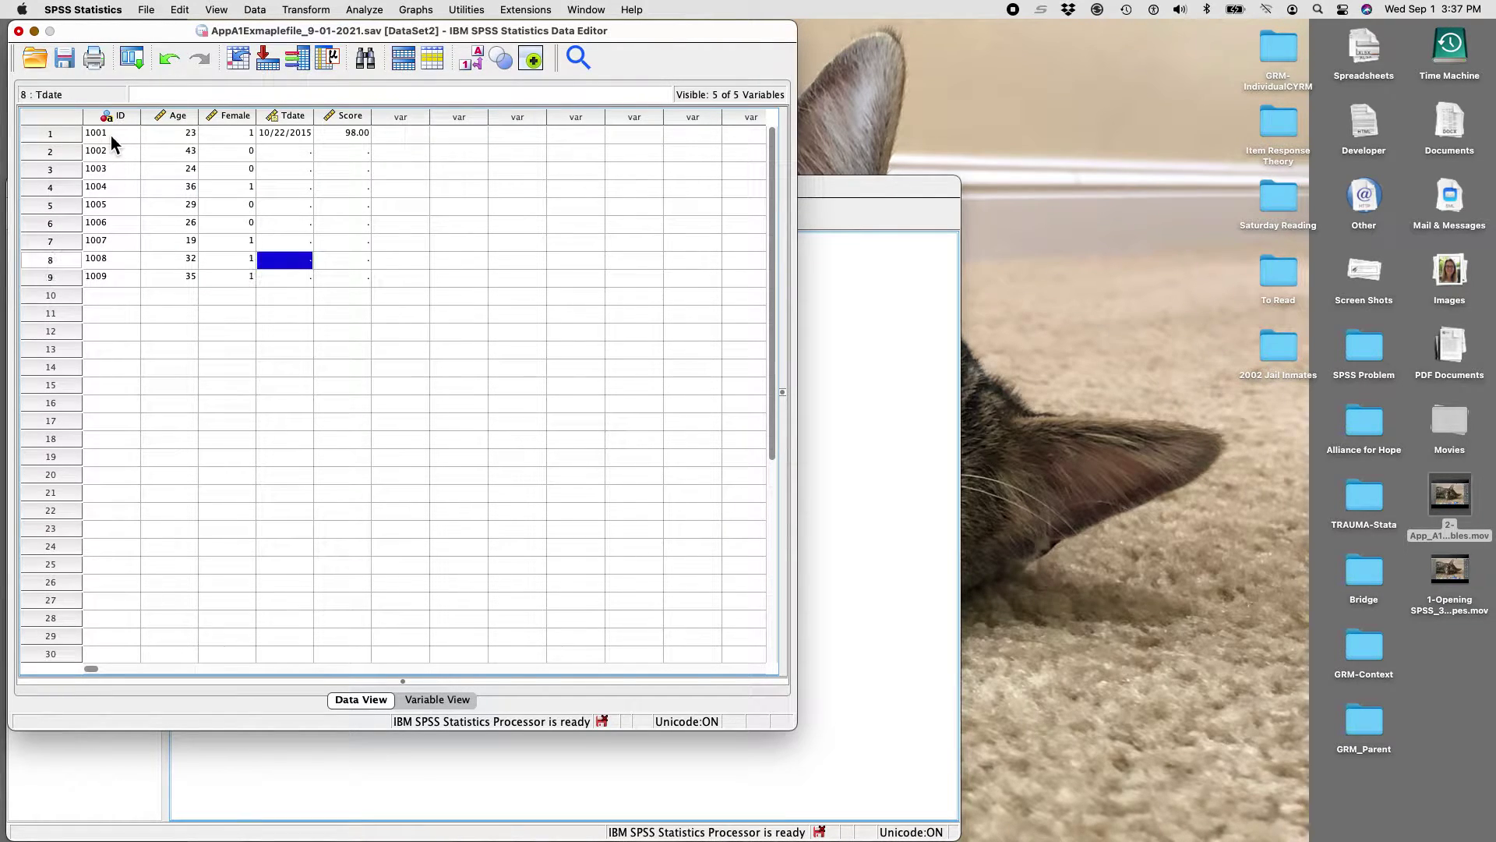
Enter the Tdate values 10/23/2015, 11/03/2015 and 11/06/2015 for the cases in rows 2 to 4
key(Up)
key(Up)
key(Up)
key(Up)
key(Up)
key(Up)
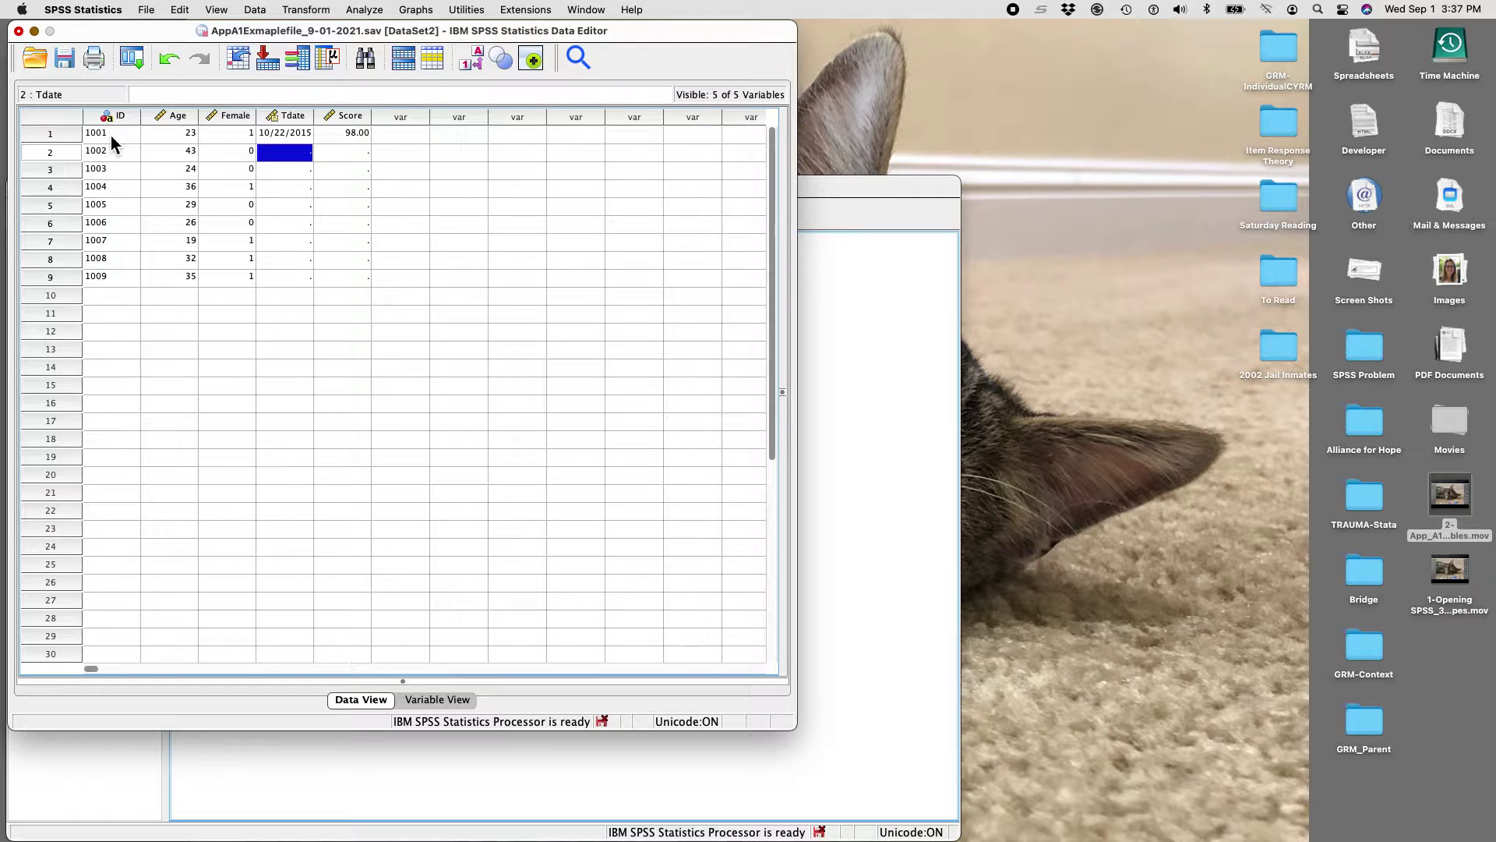
text(10/23/2015)
key(Return)
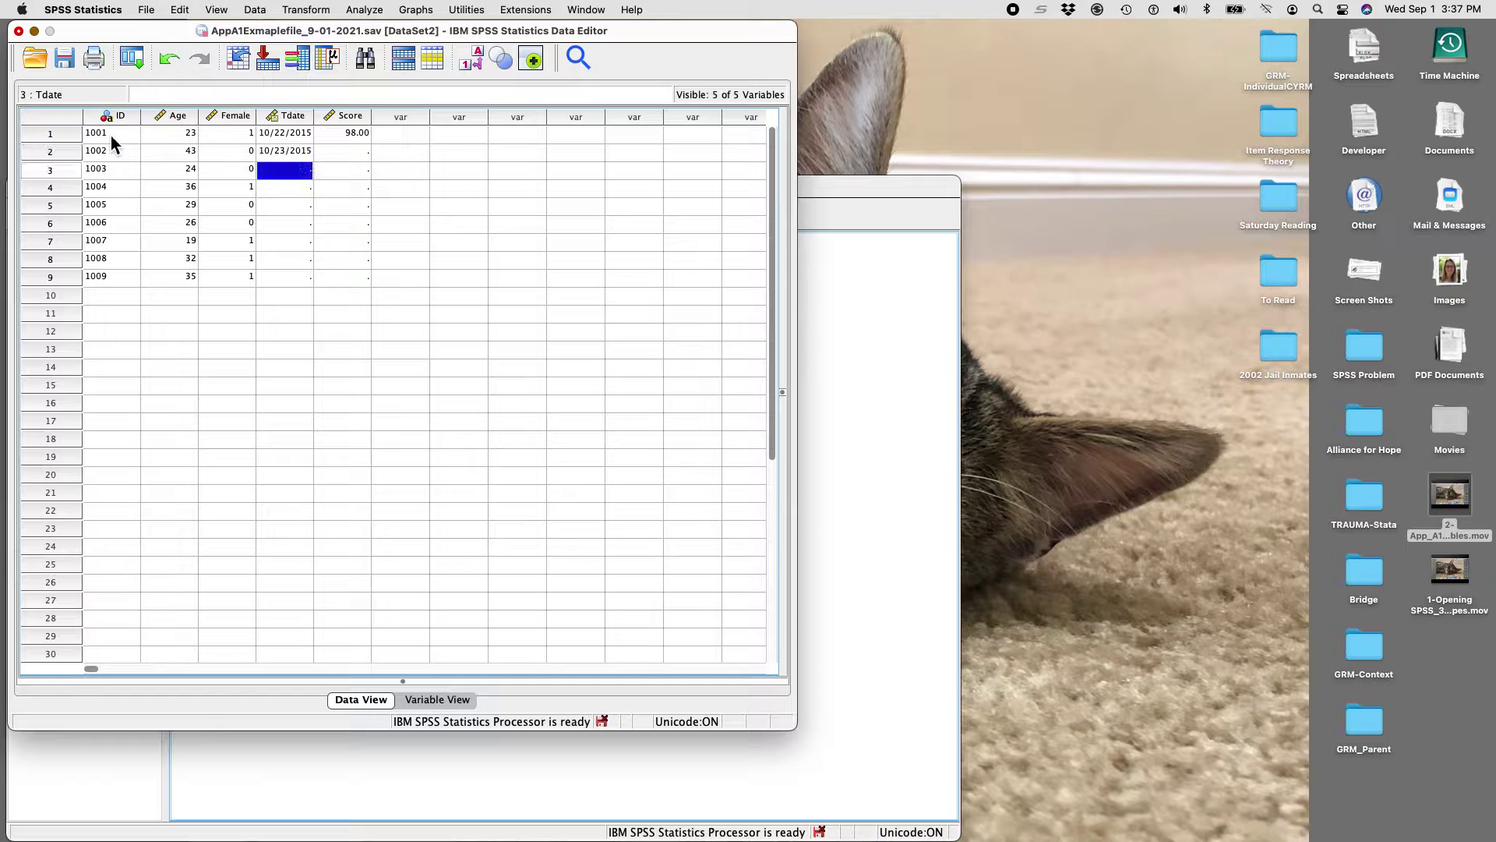
text(11/03/2020)
key(Return)
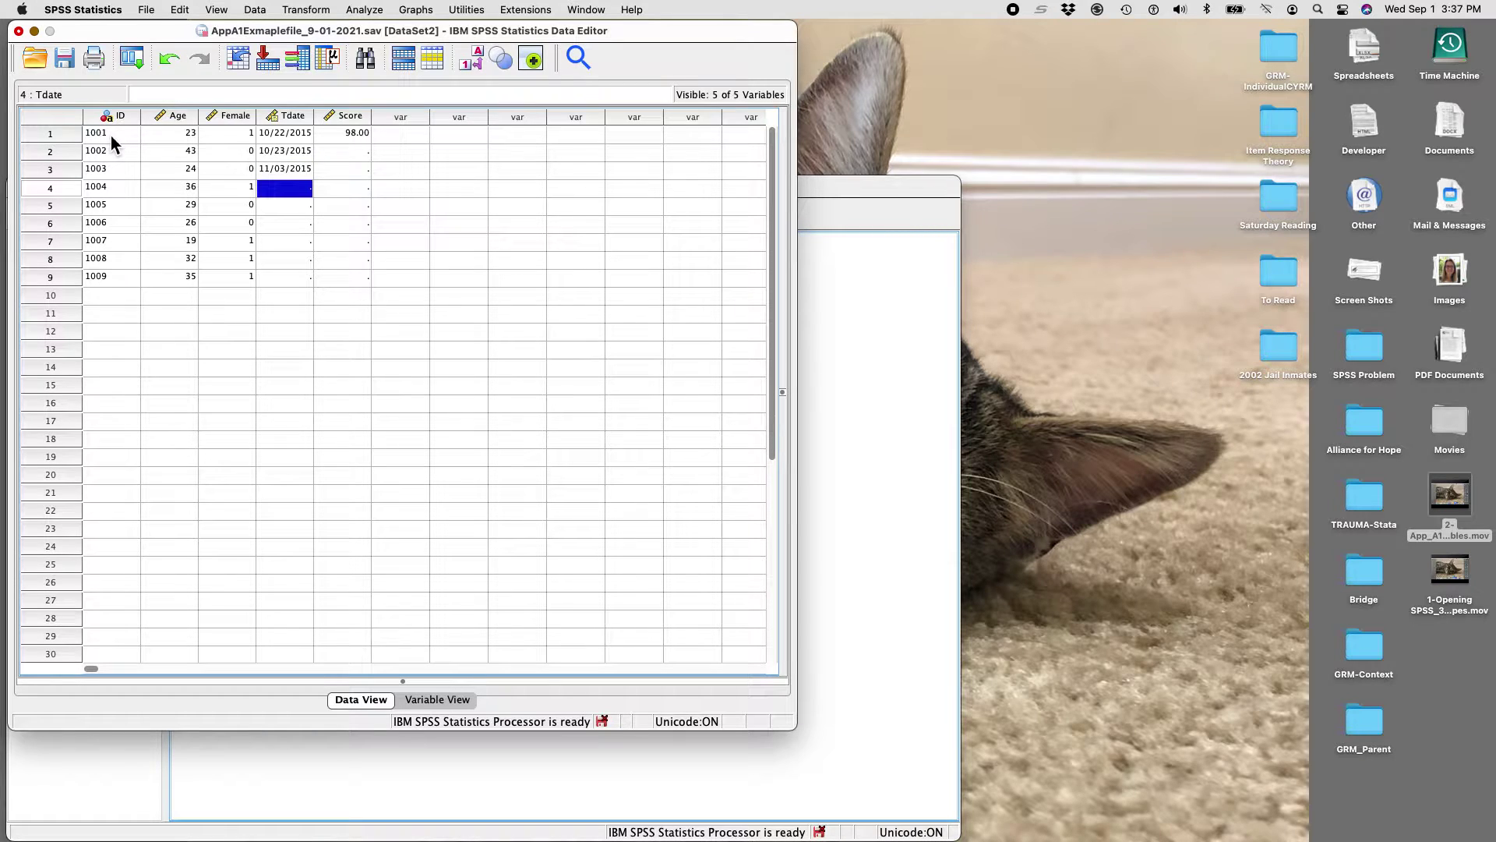
text(11/06/202015)
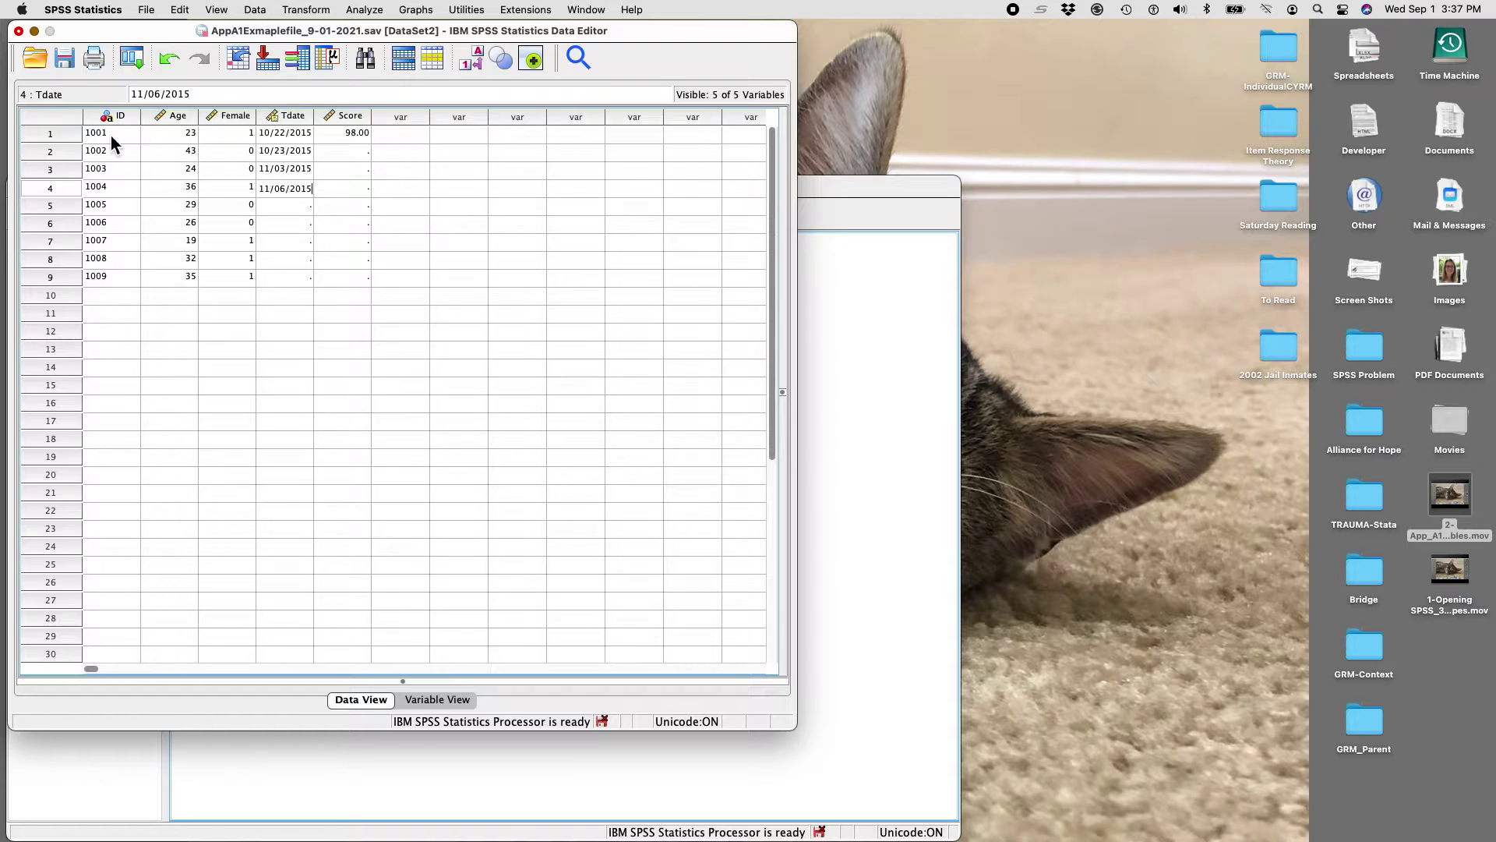
key(Return)
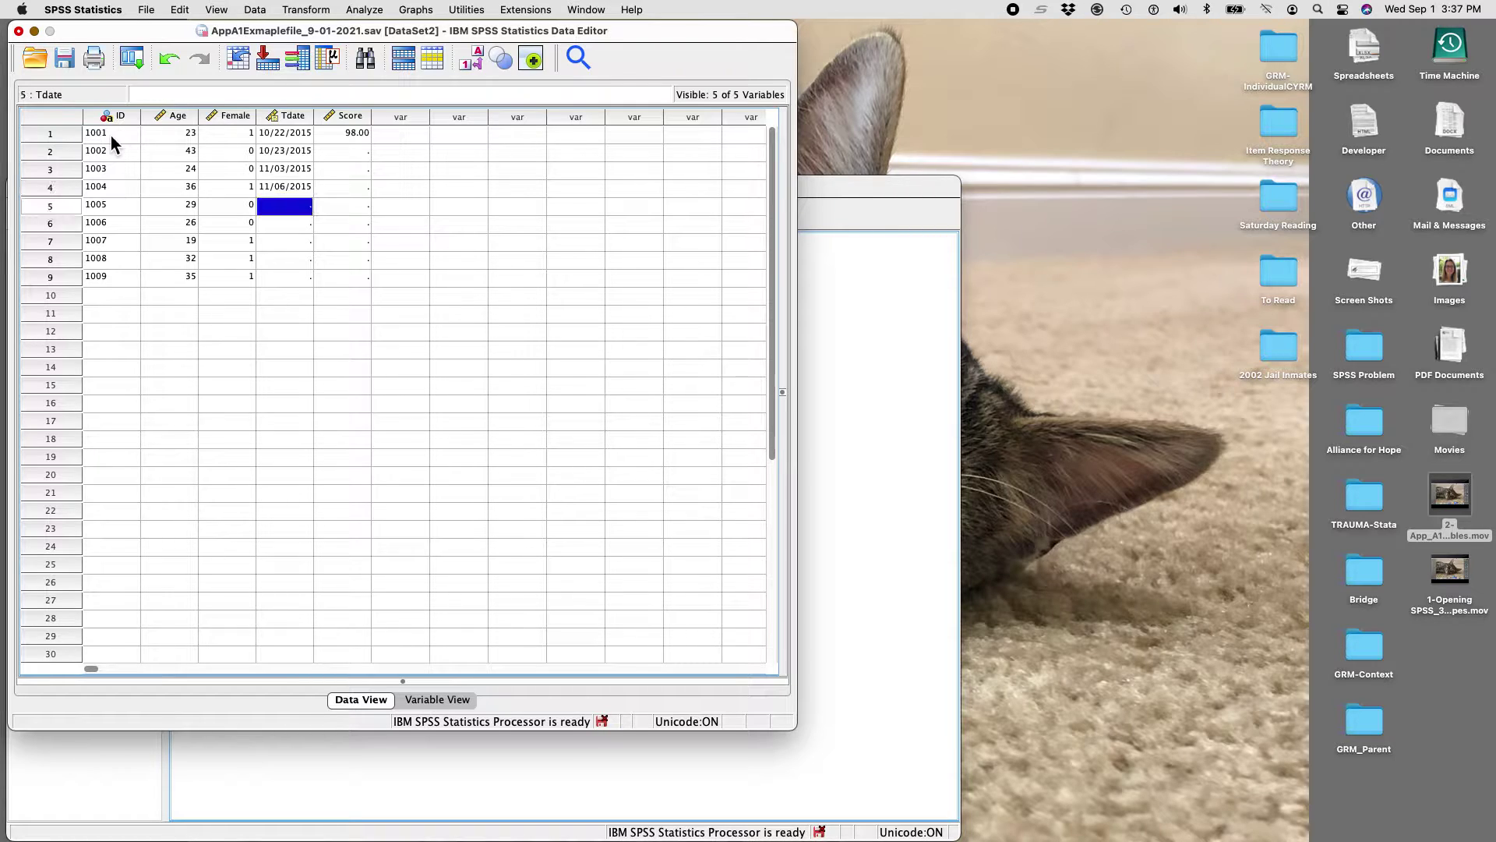
Enter the Tdate values 11/10/2015 and 11/15/2015 for the cases in rows 5 and 6
text(11/10)
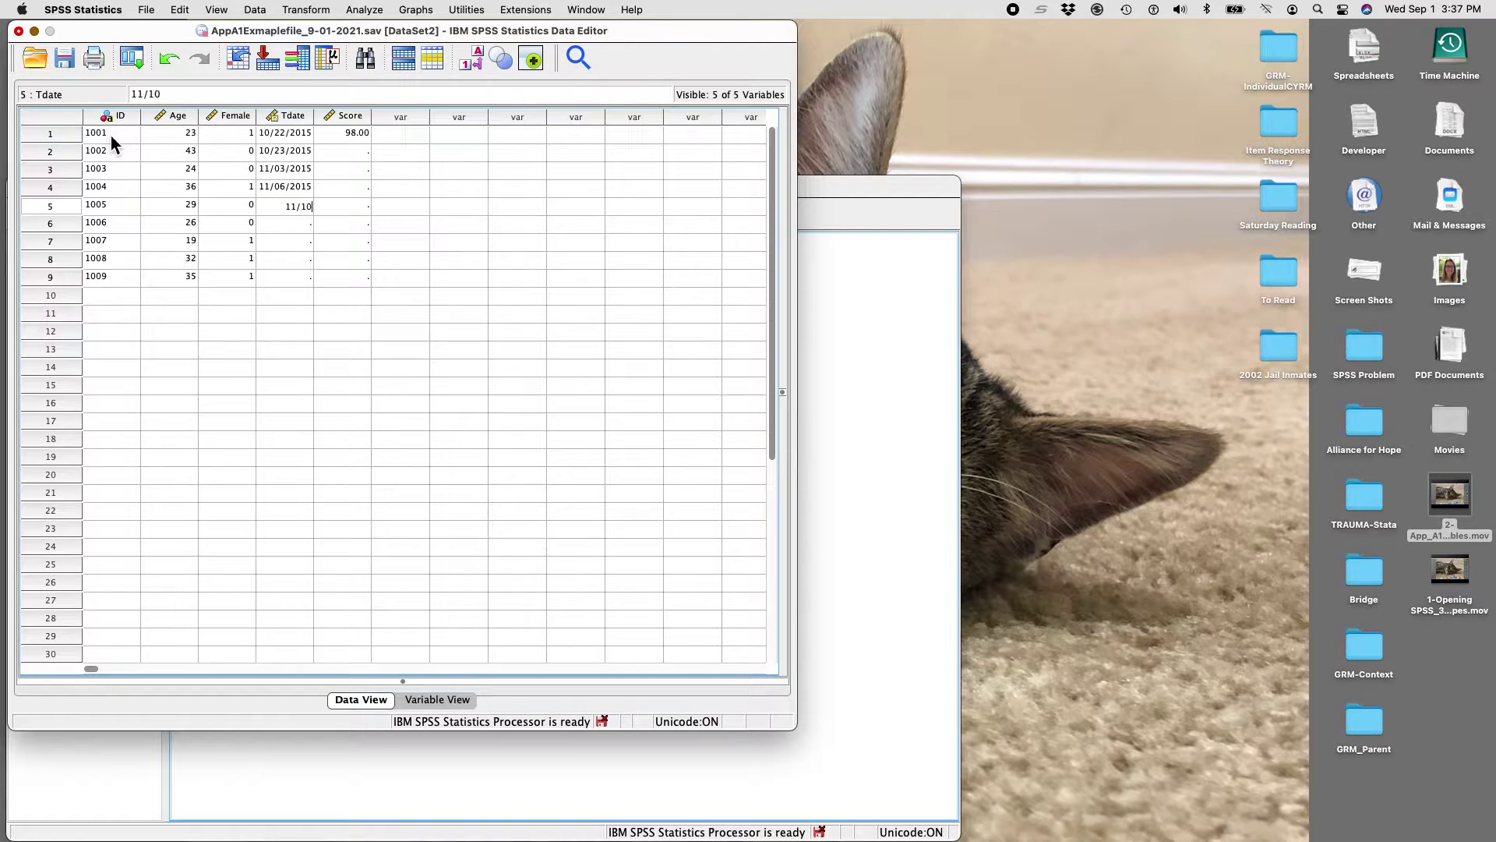
text(/20101)
key(Return)
text(11/15/2)
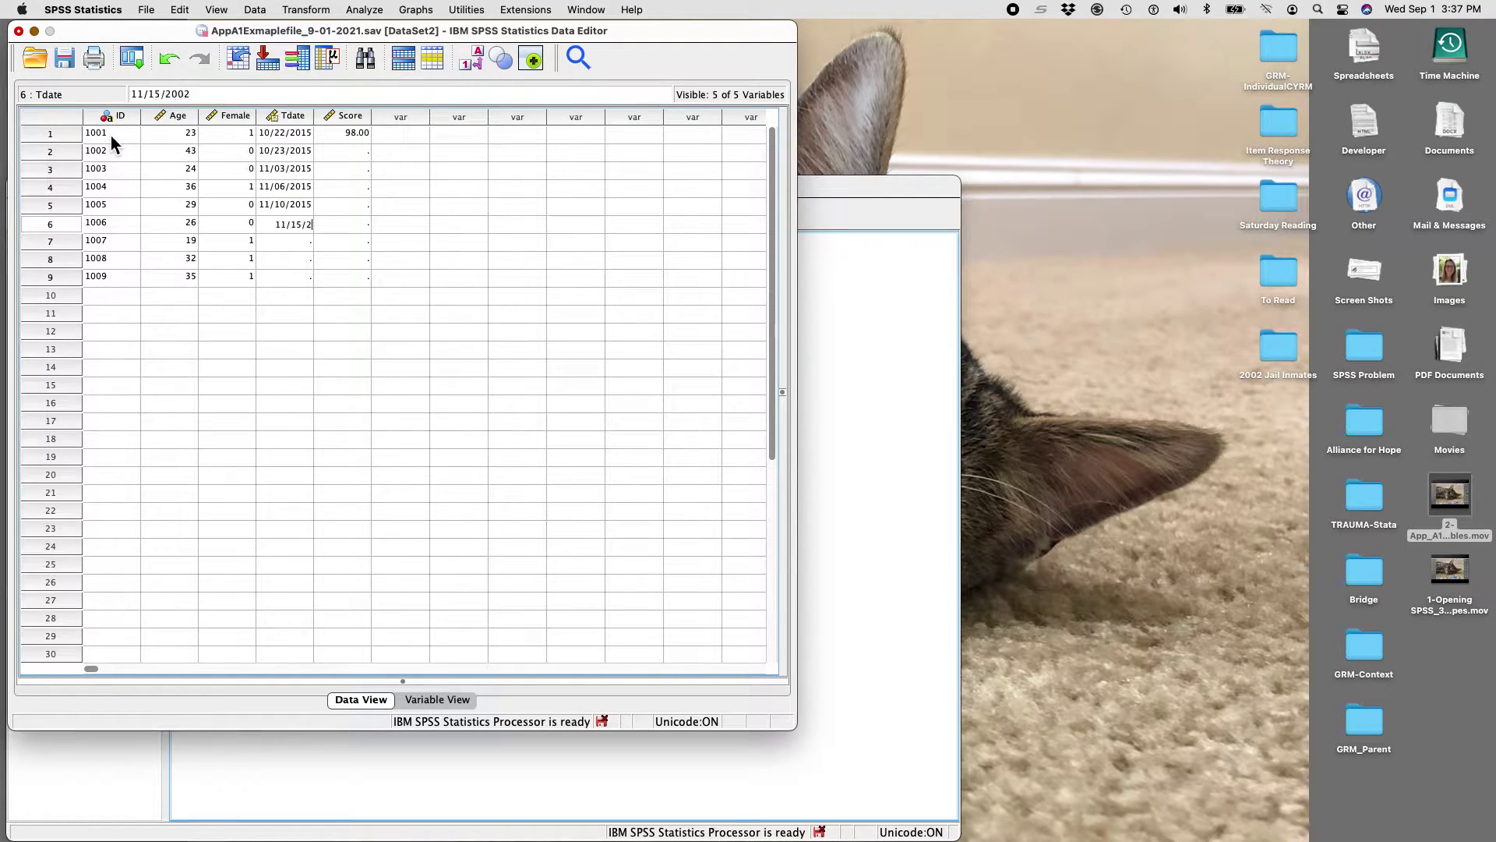
text(015)
key(Return)
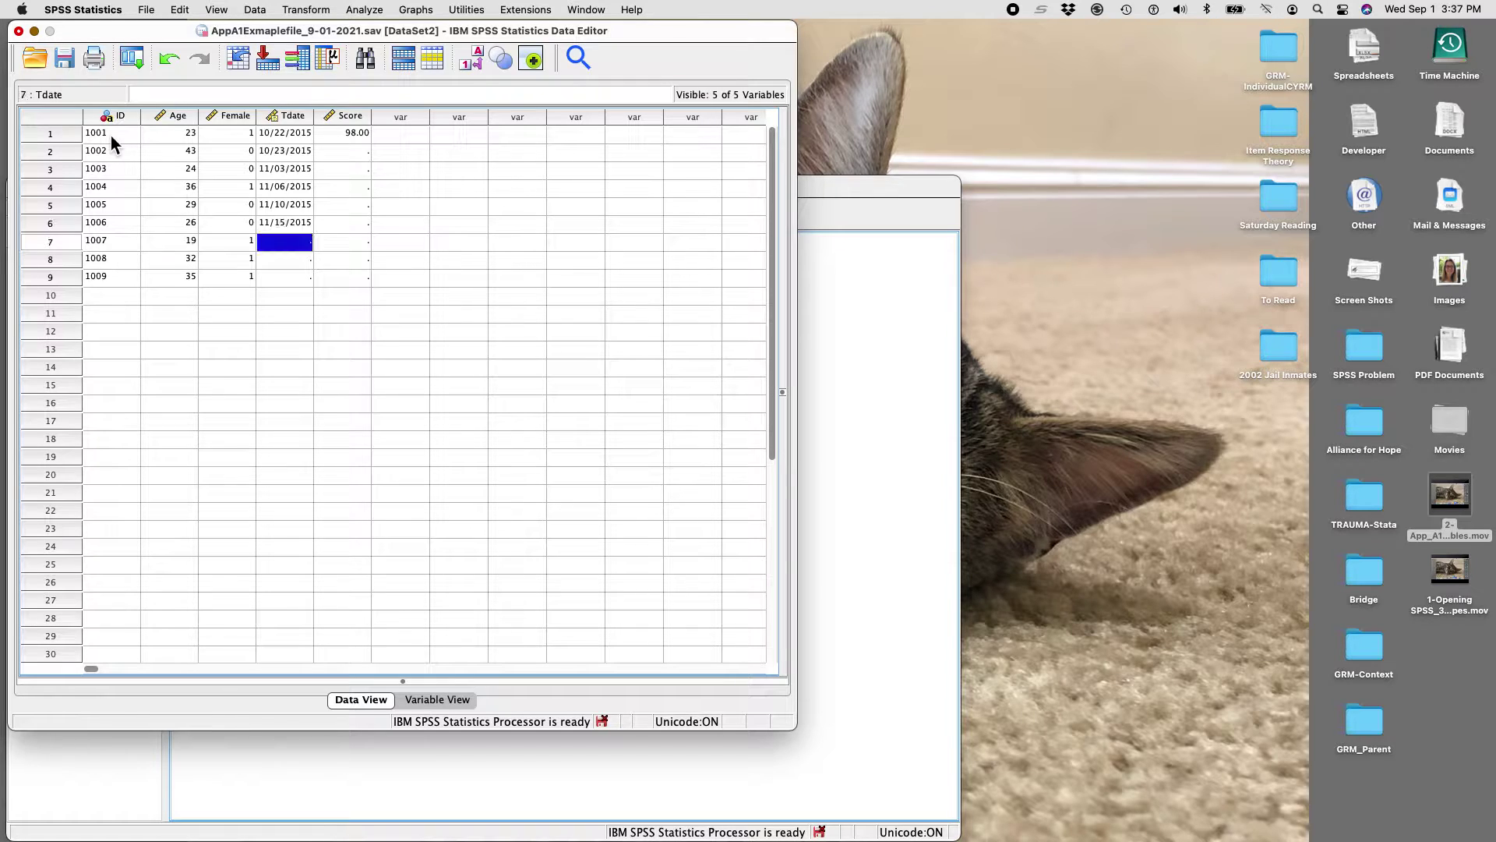
Enter 11/20/2015 as the Tdate for the case in row 7
text(11/20/2020)
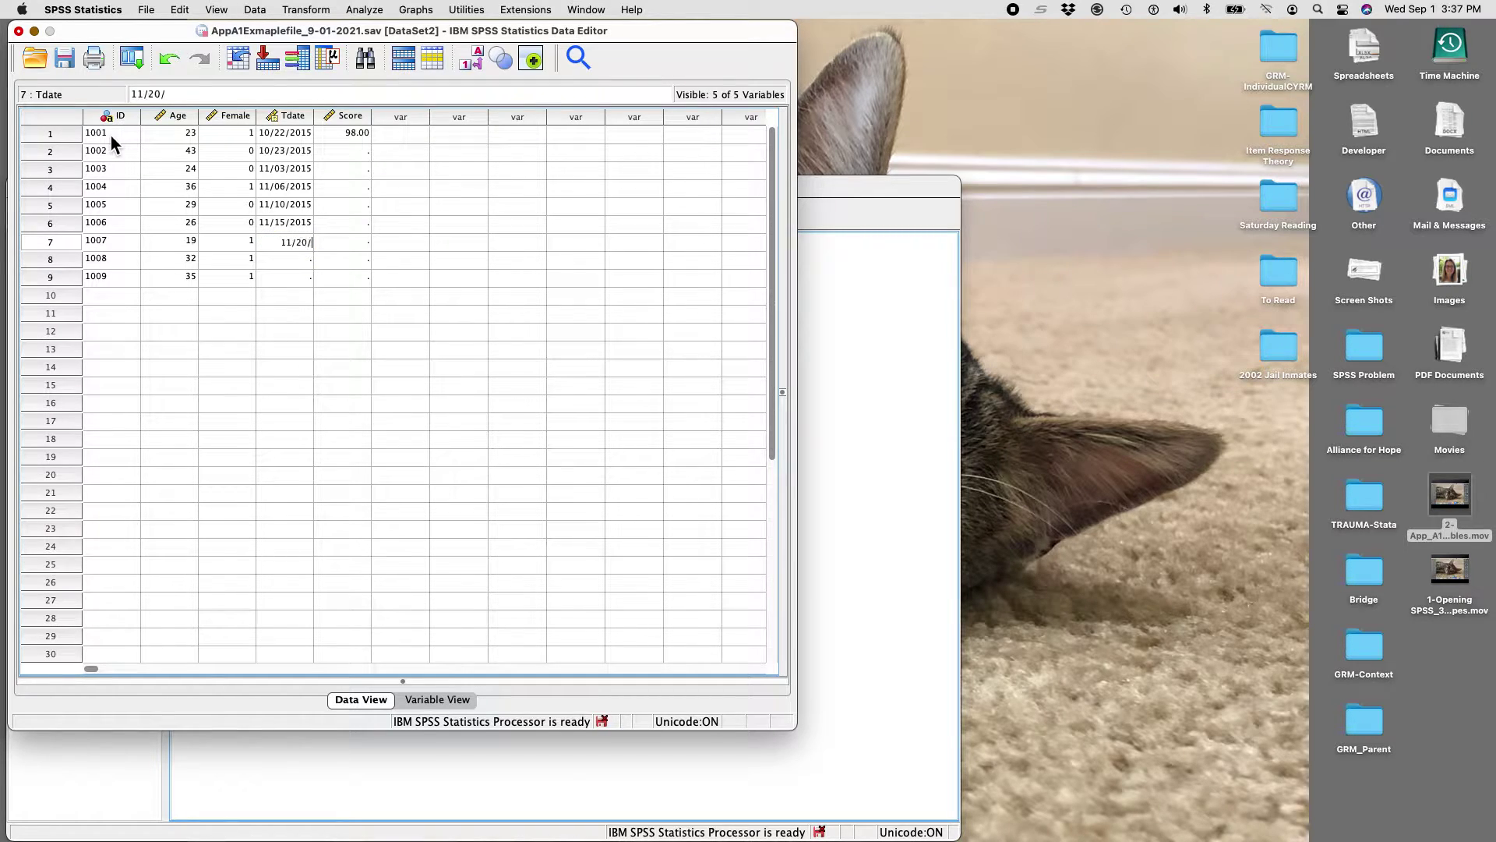
key(BackSpace)
key(BackSpace)
key(BackSpace)
key(BackSpace)
key(BackSpace)
key(BackSpace)
key(BackSpace)
key(BackSpace)
key(BackSpace)
key(BackSpace)
text(11/20/2015)
key(Return)
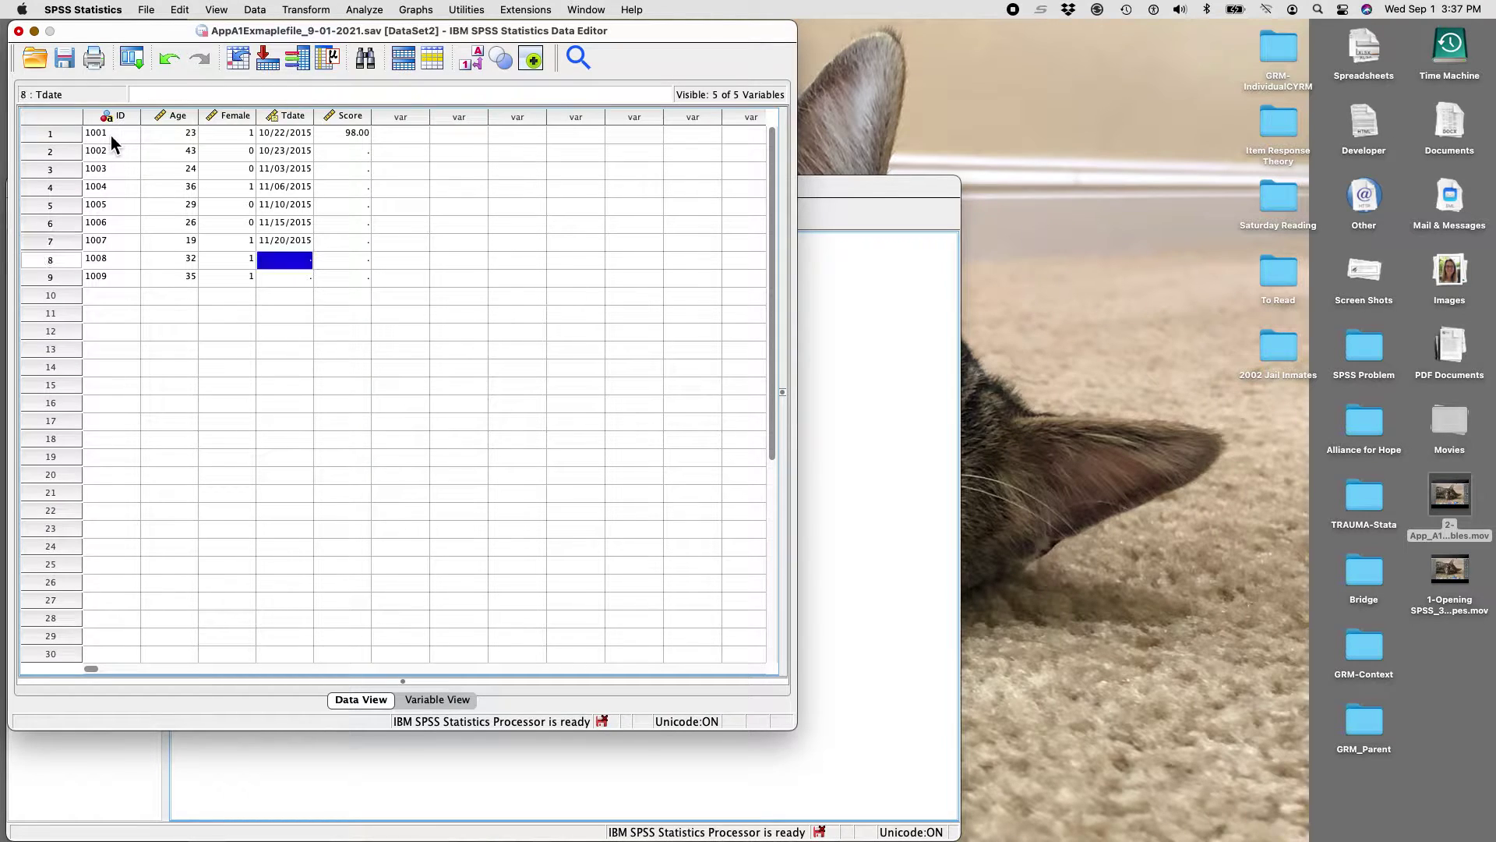
Enter the Tdate values 11/23/2015 and 11/30/2015 for the cases in rows 8 and 9
text(11/23/2020)
key(BackSpace)
key(BackSpace)
text(15)
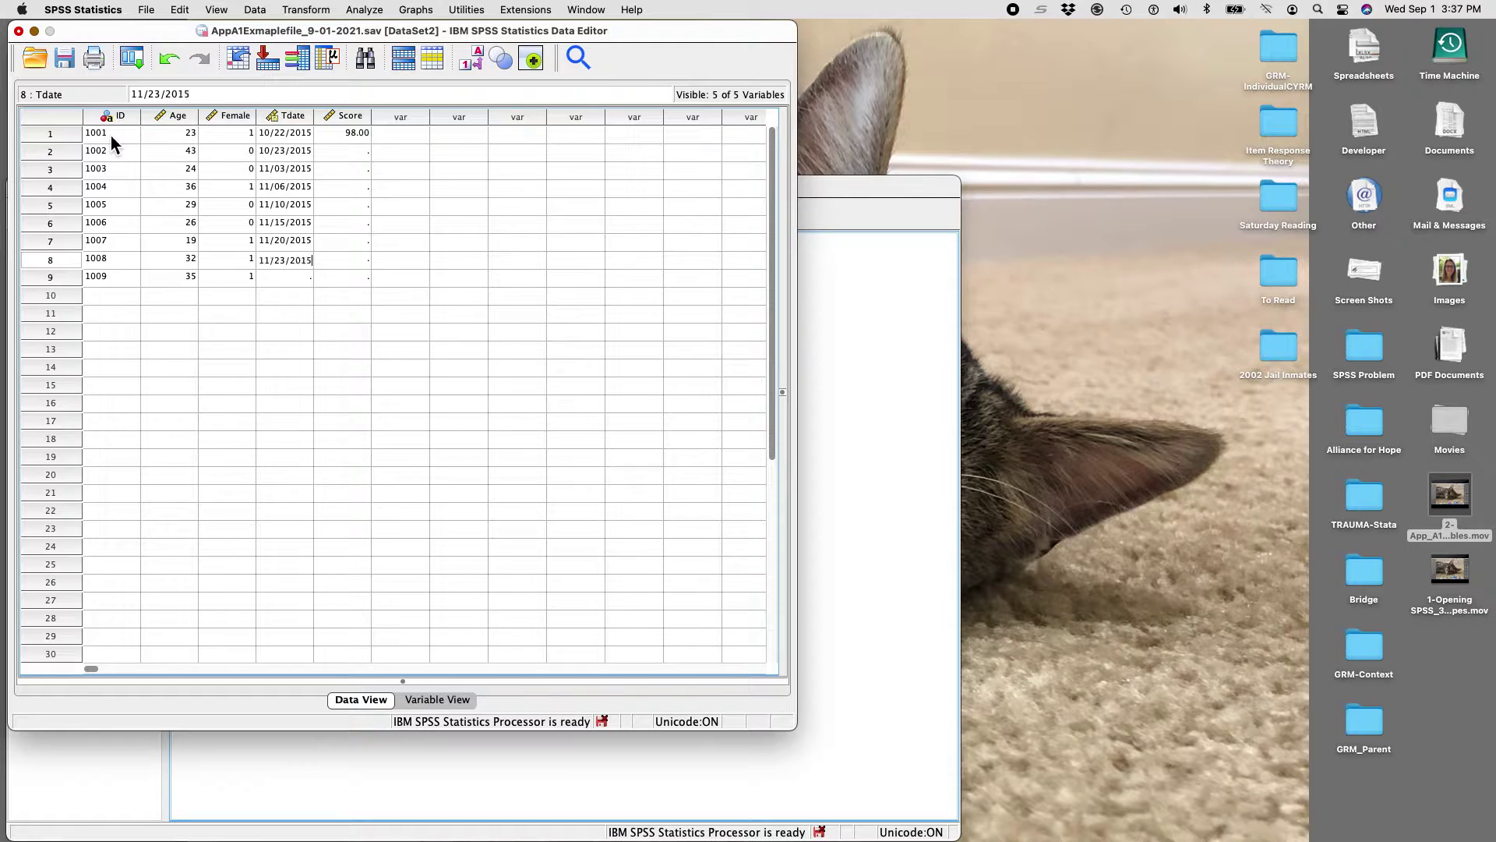
key(Return)
text(11/3)
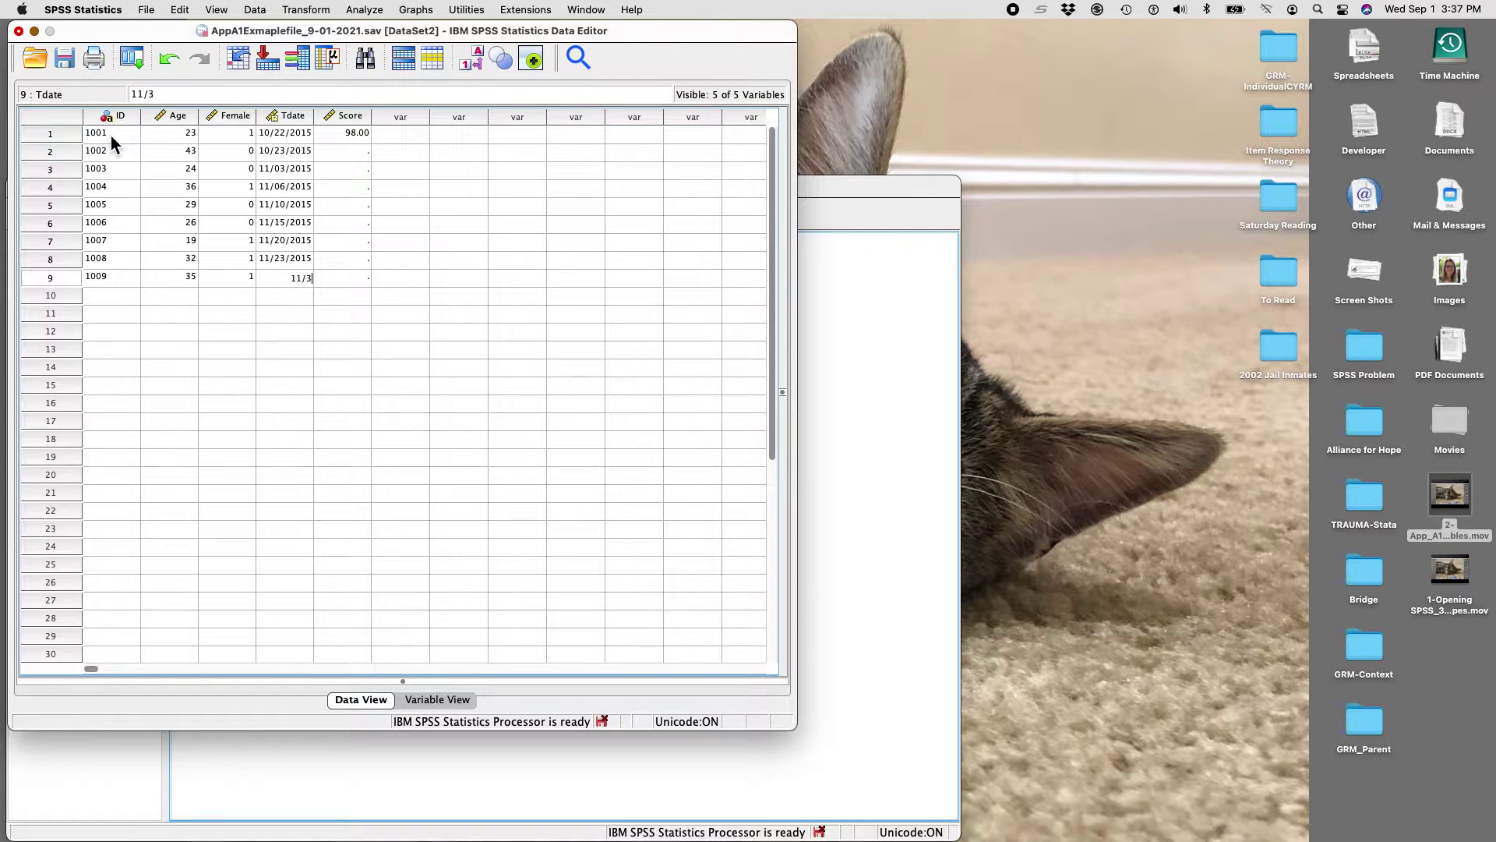
text(0/2015)
Fill the Score column in rows 2 to 5 with 78, 90, 89 and 82
click(337, 150)
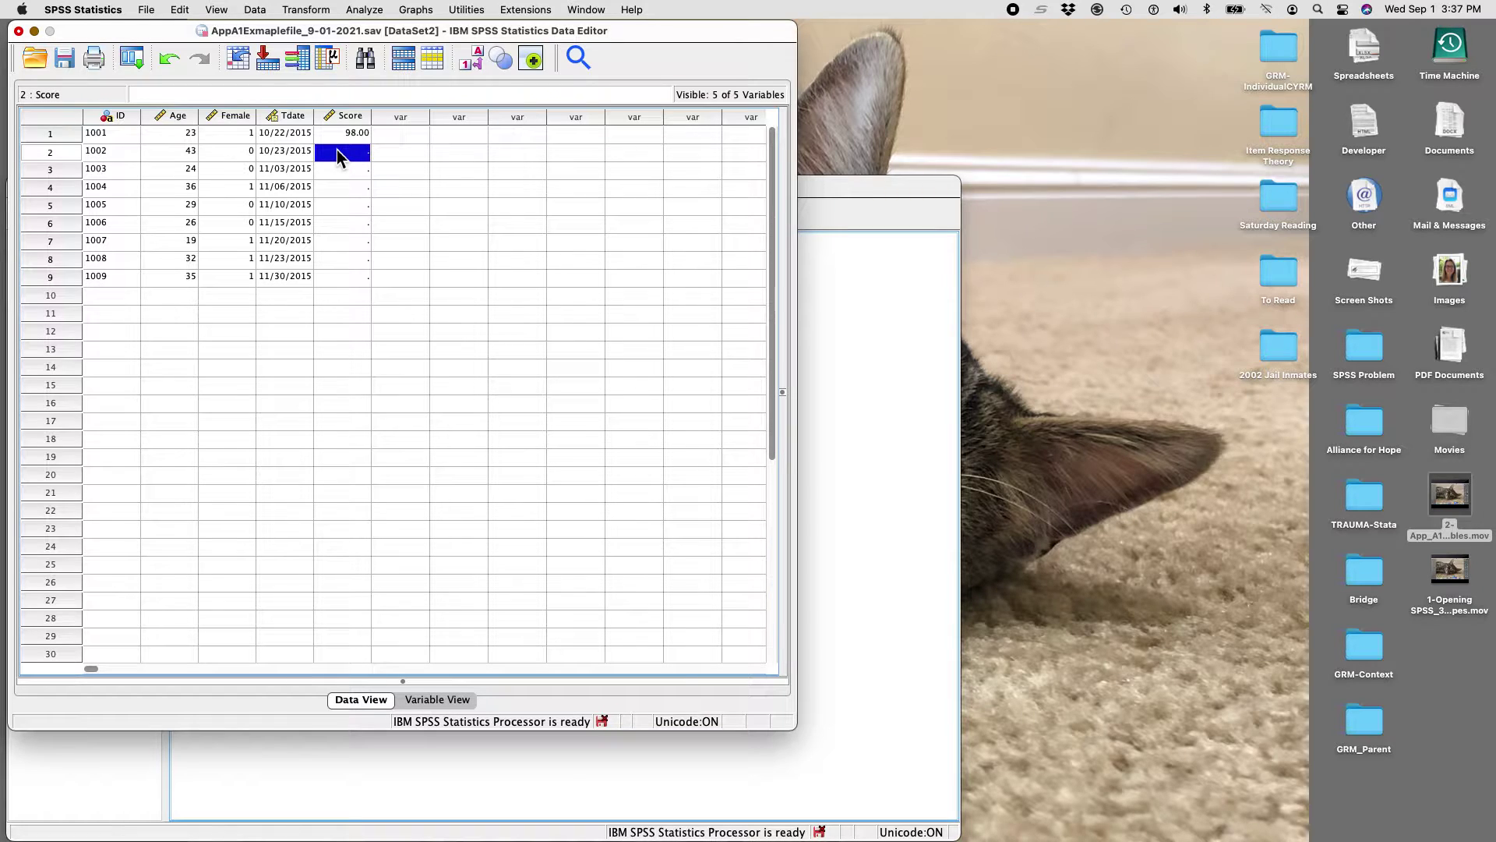
text(78)
key(Return)
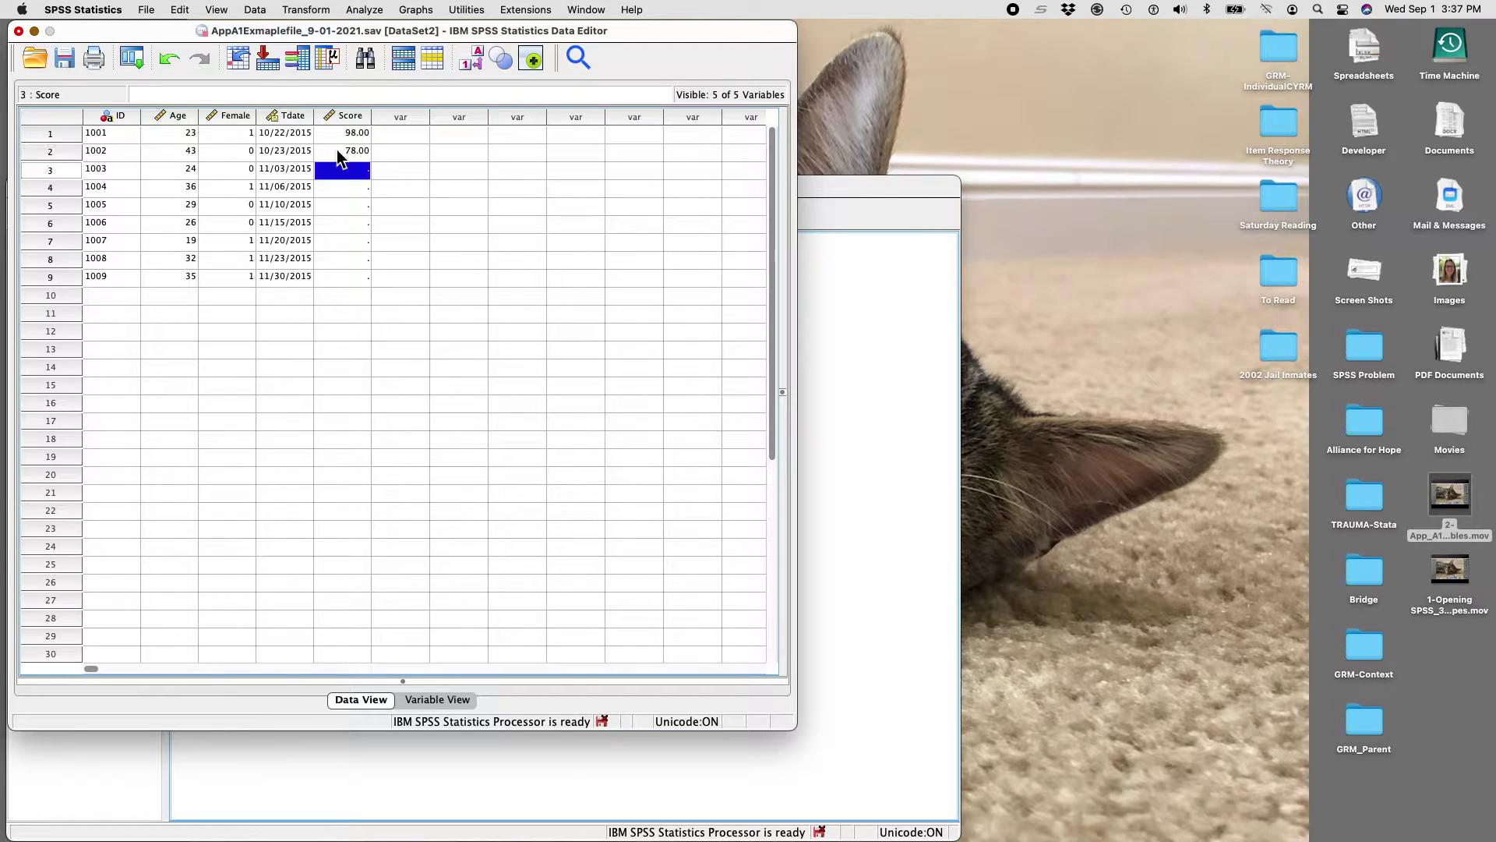
text(90)
key(Return)
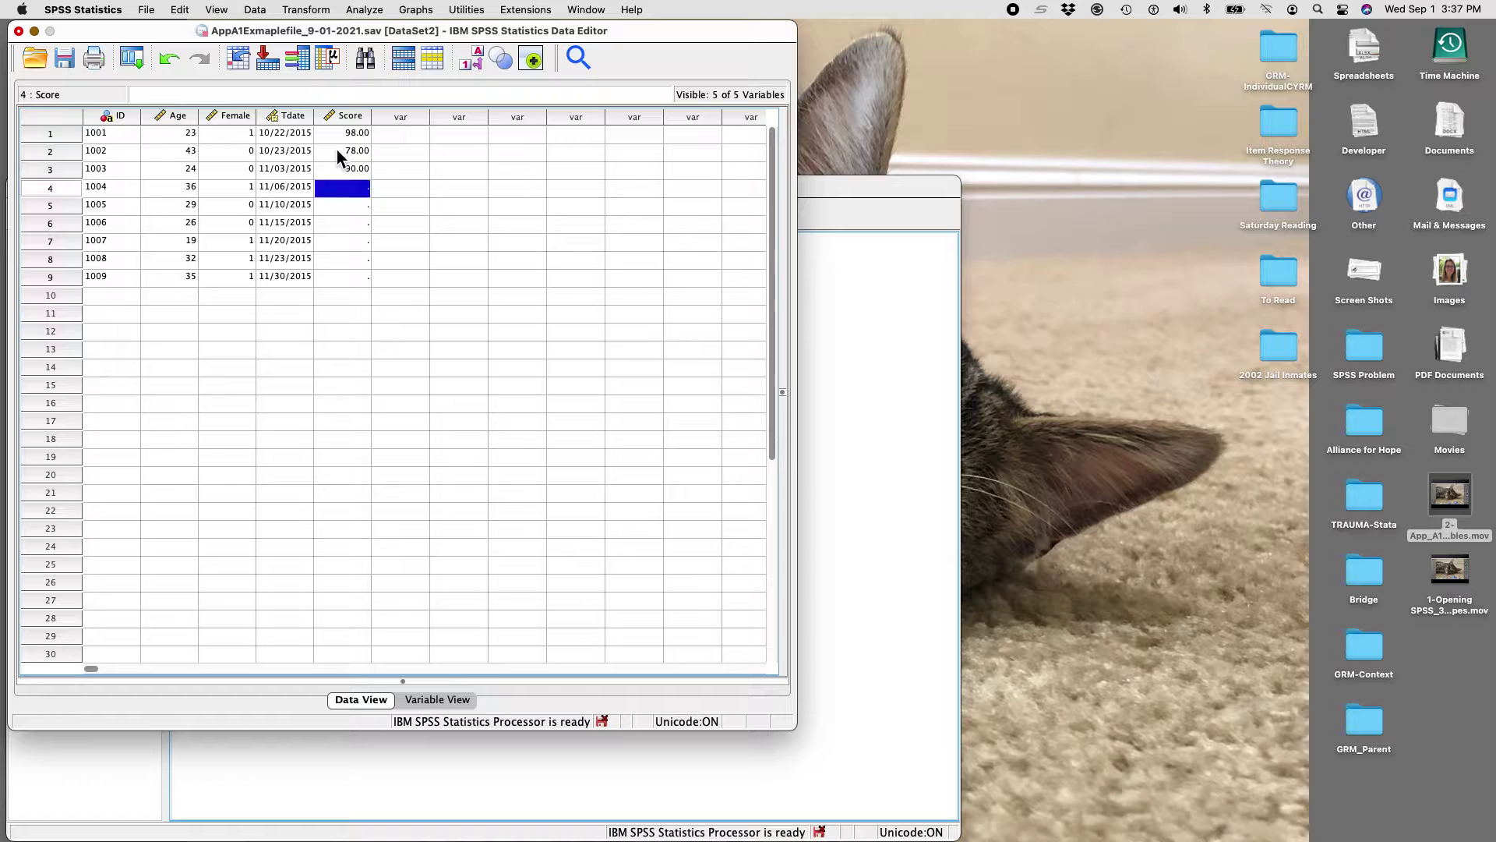
text(89)
key(Return)
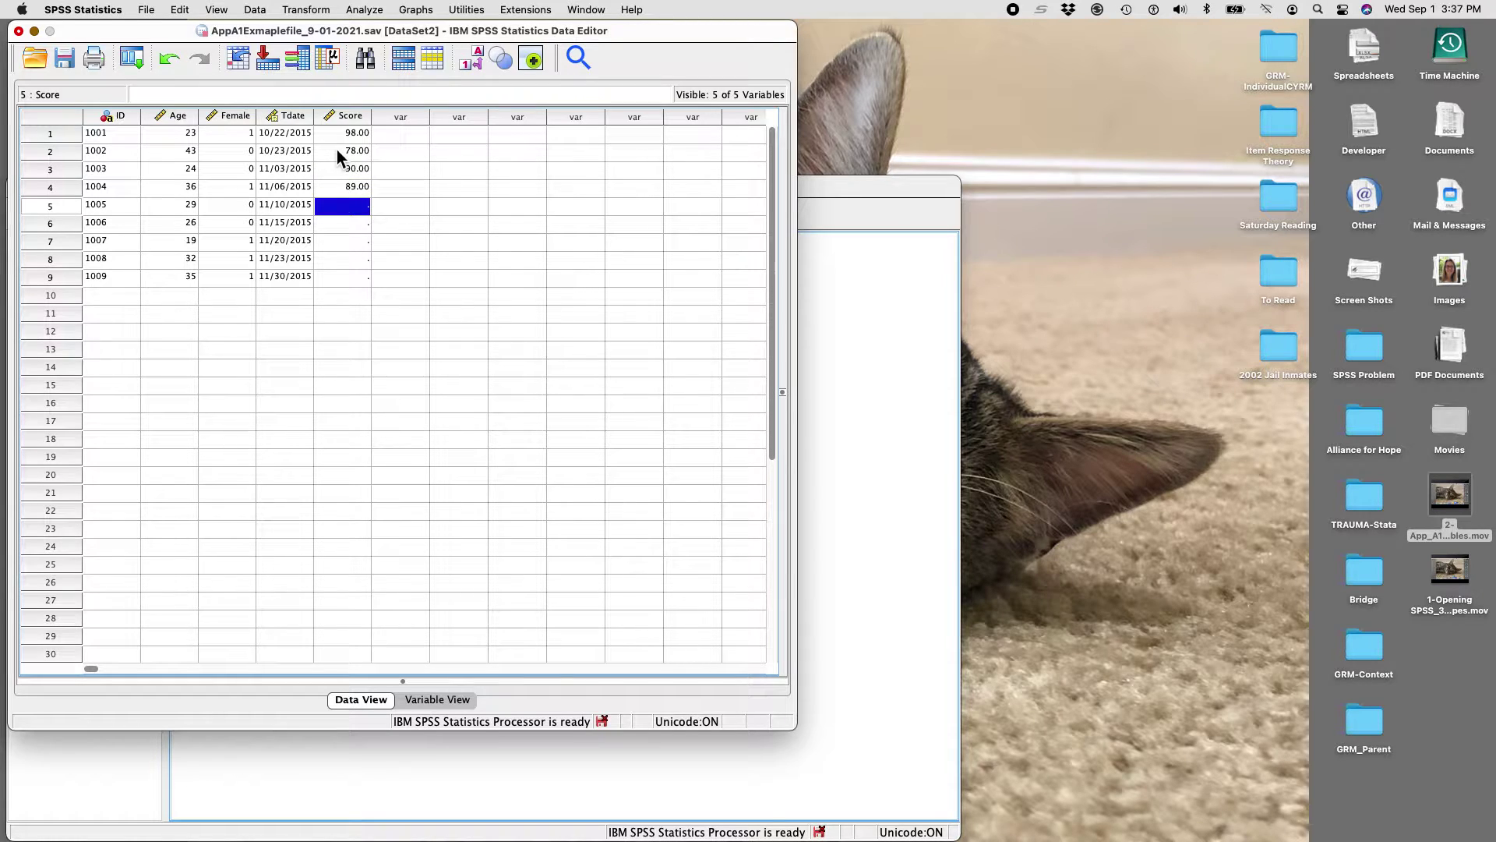
text(82)
key(Return)
Fill the Score column in rows 6 to 9 with 75, 94, 89 and 99, and save the data file
text(75)
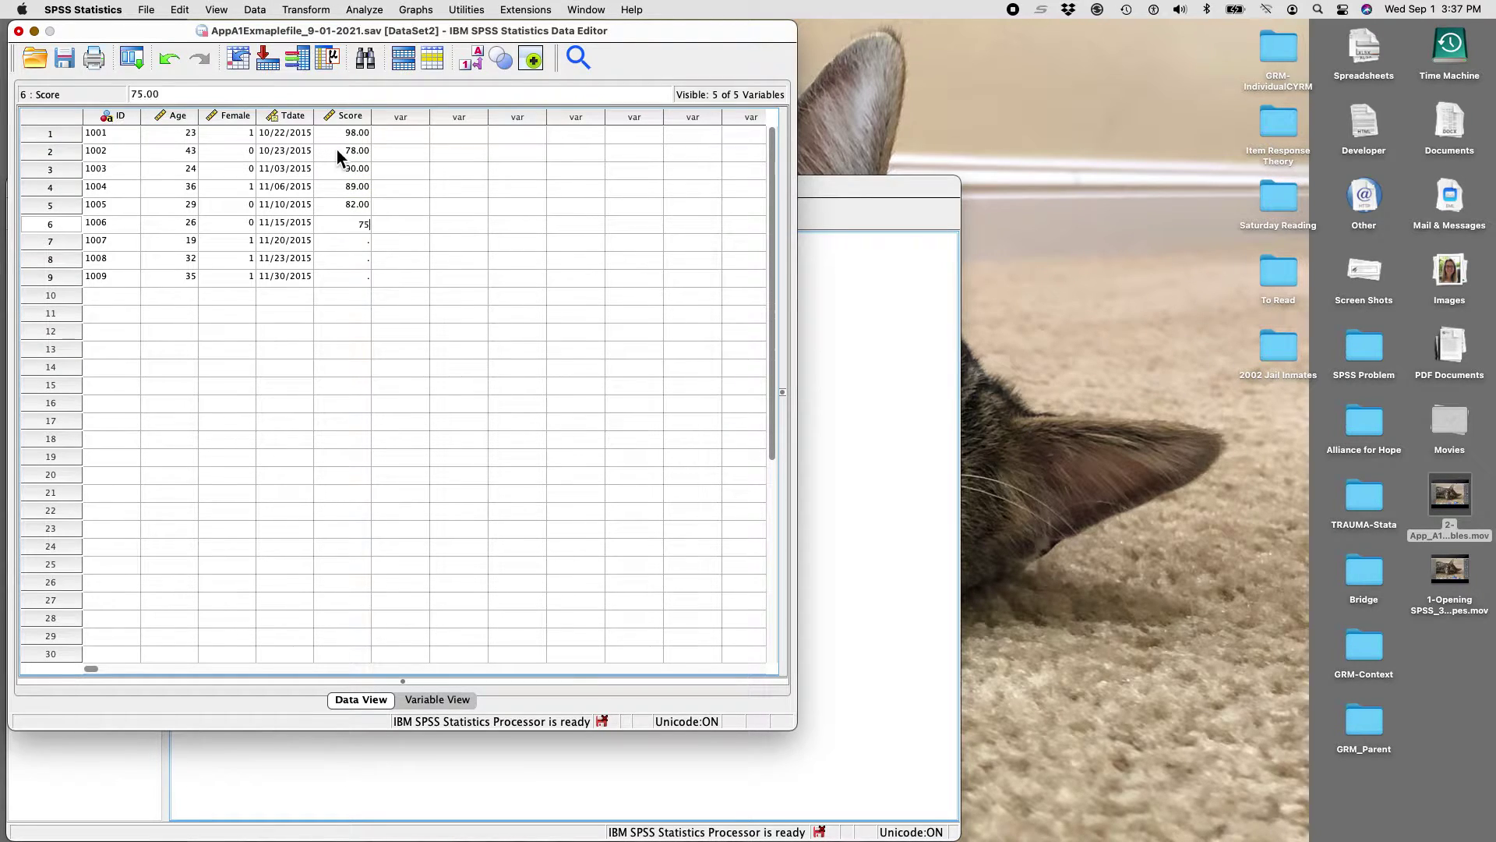
key(Return)
text(94)
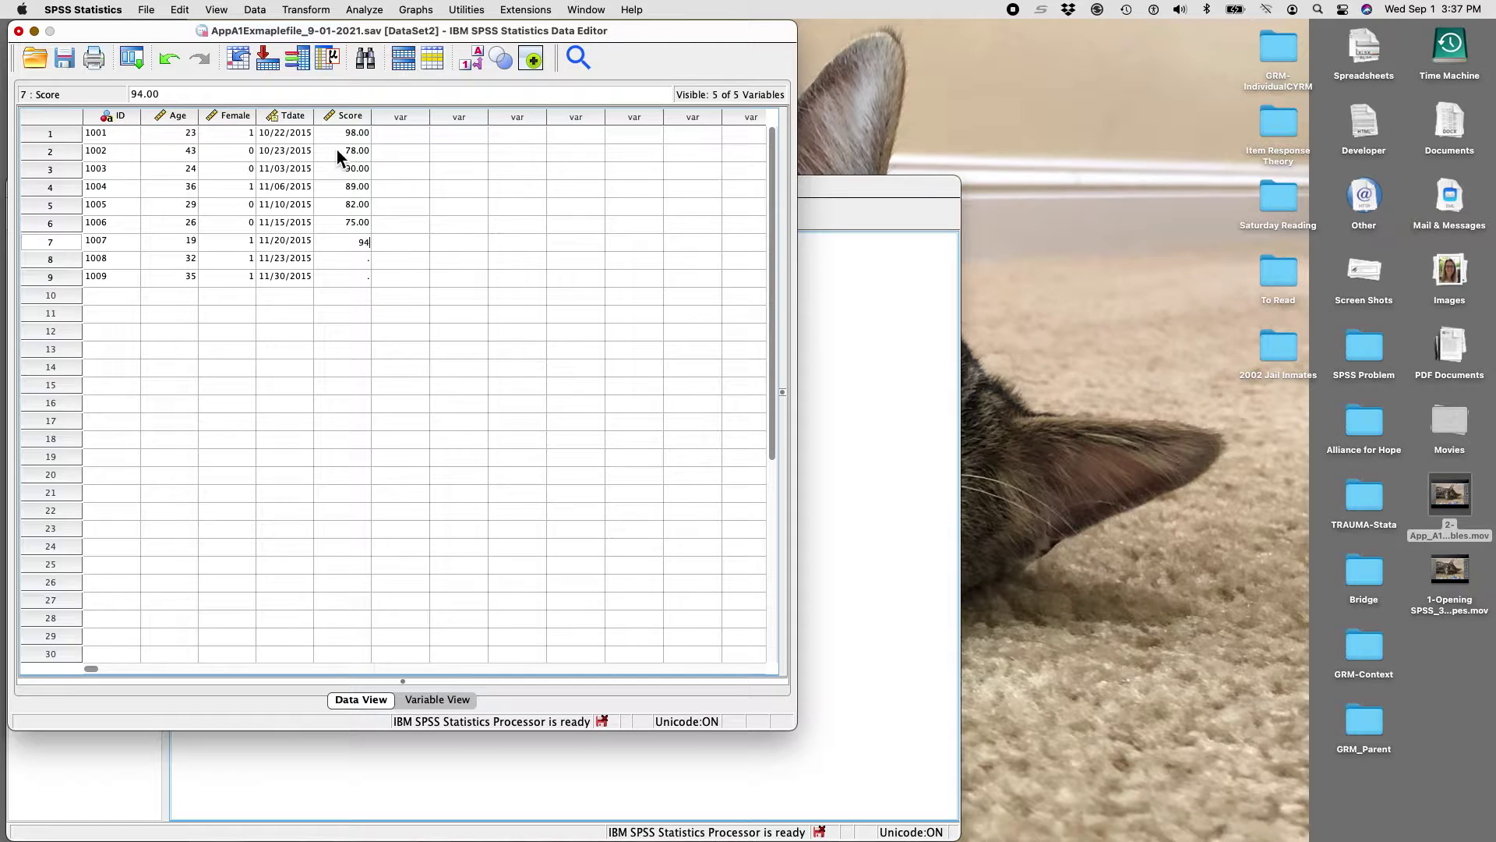
key(Return)
text(89)
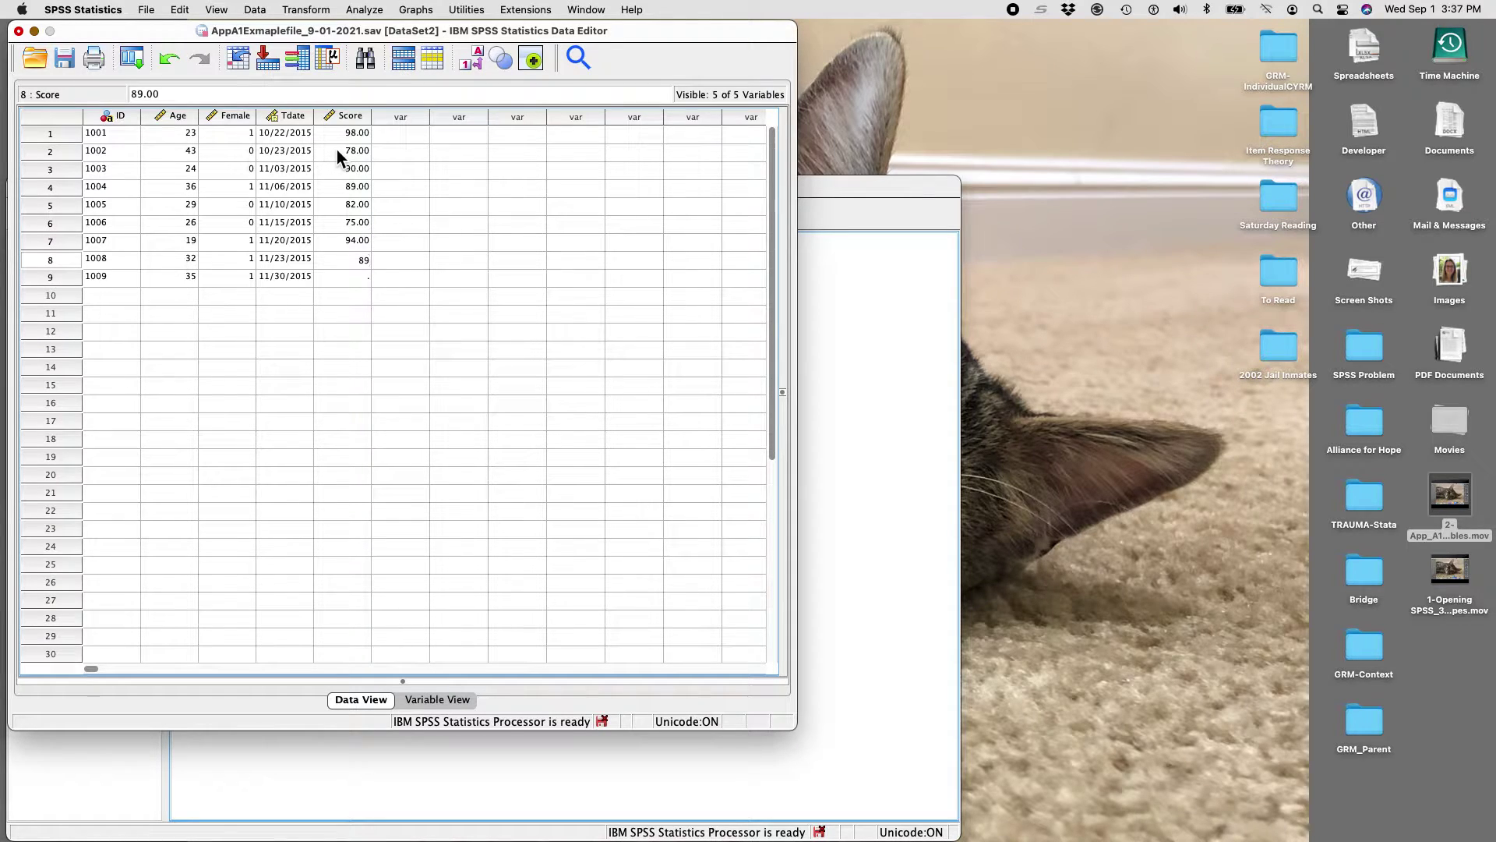
key(Return)
text(99)
key(Return)
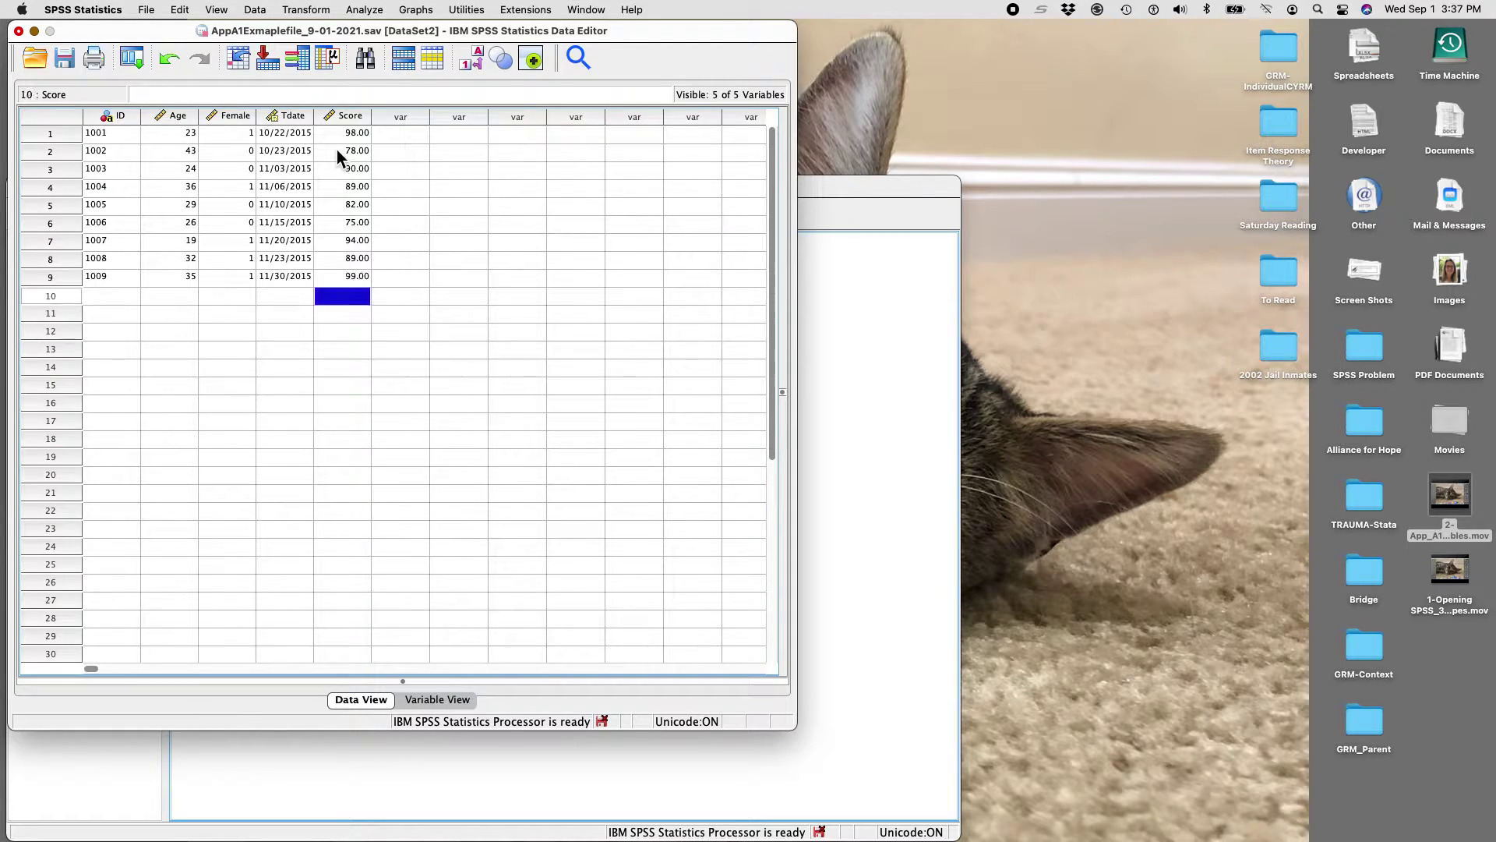
click(62, 60)
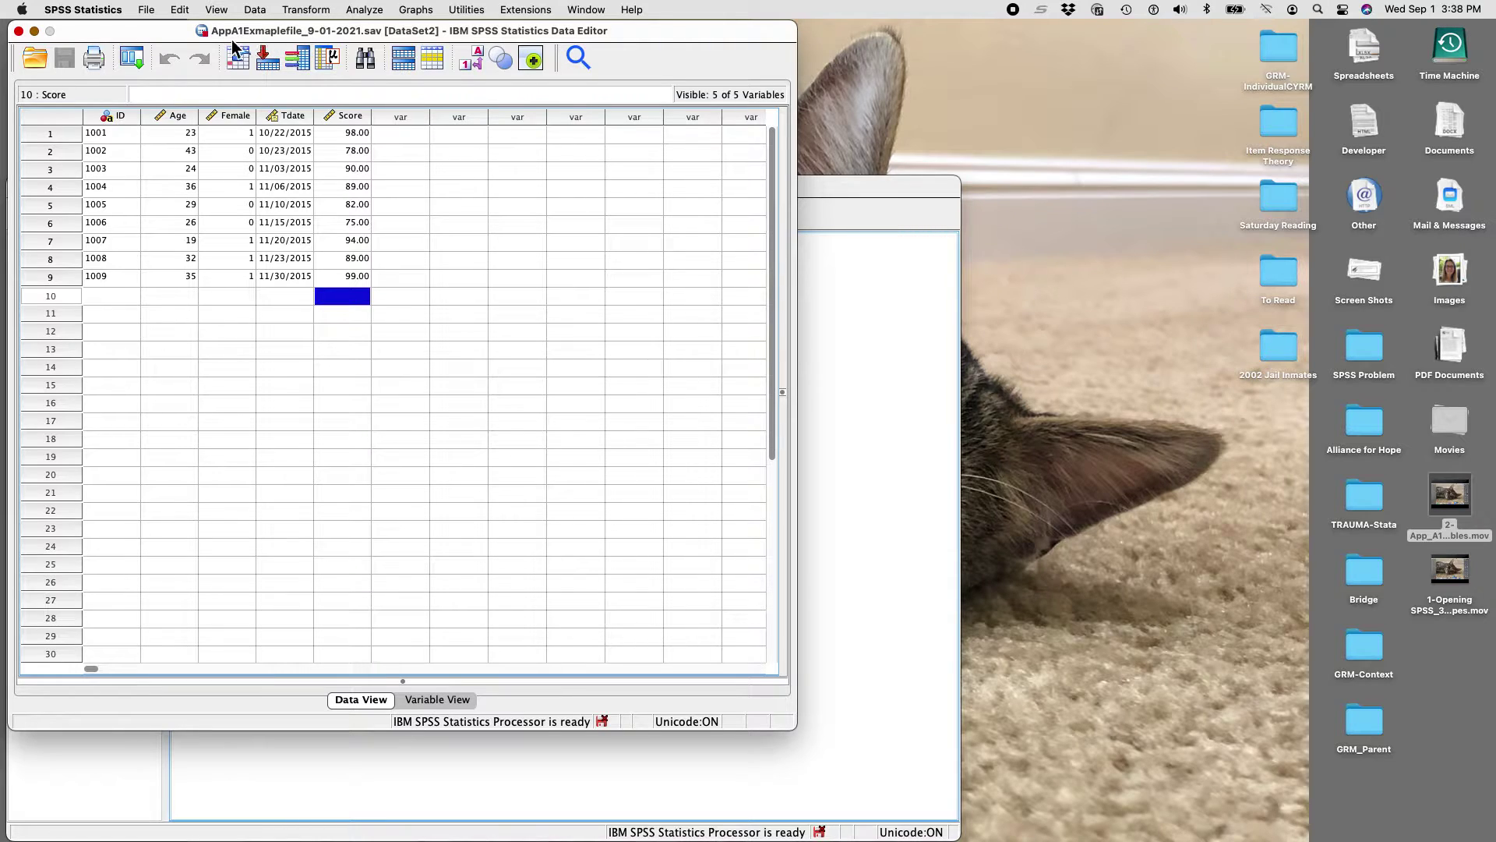
Clear the Score of the case in row 9 and re-enter it as 99
click(147, 10)
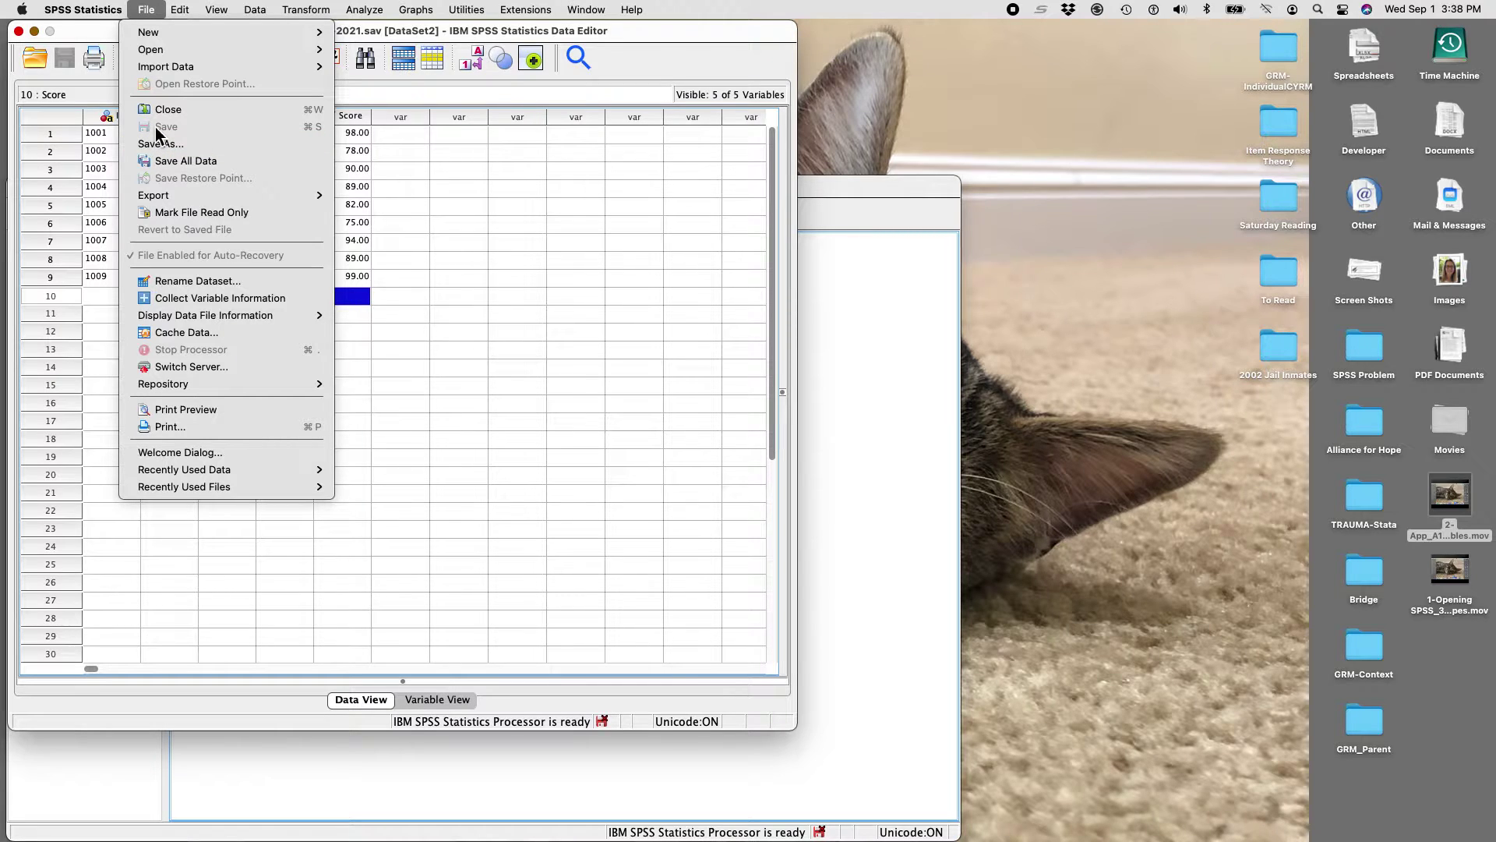
click(386, 219)
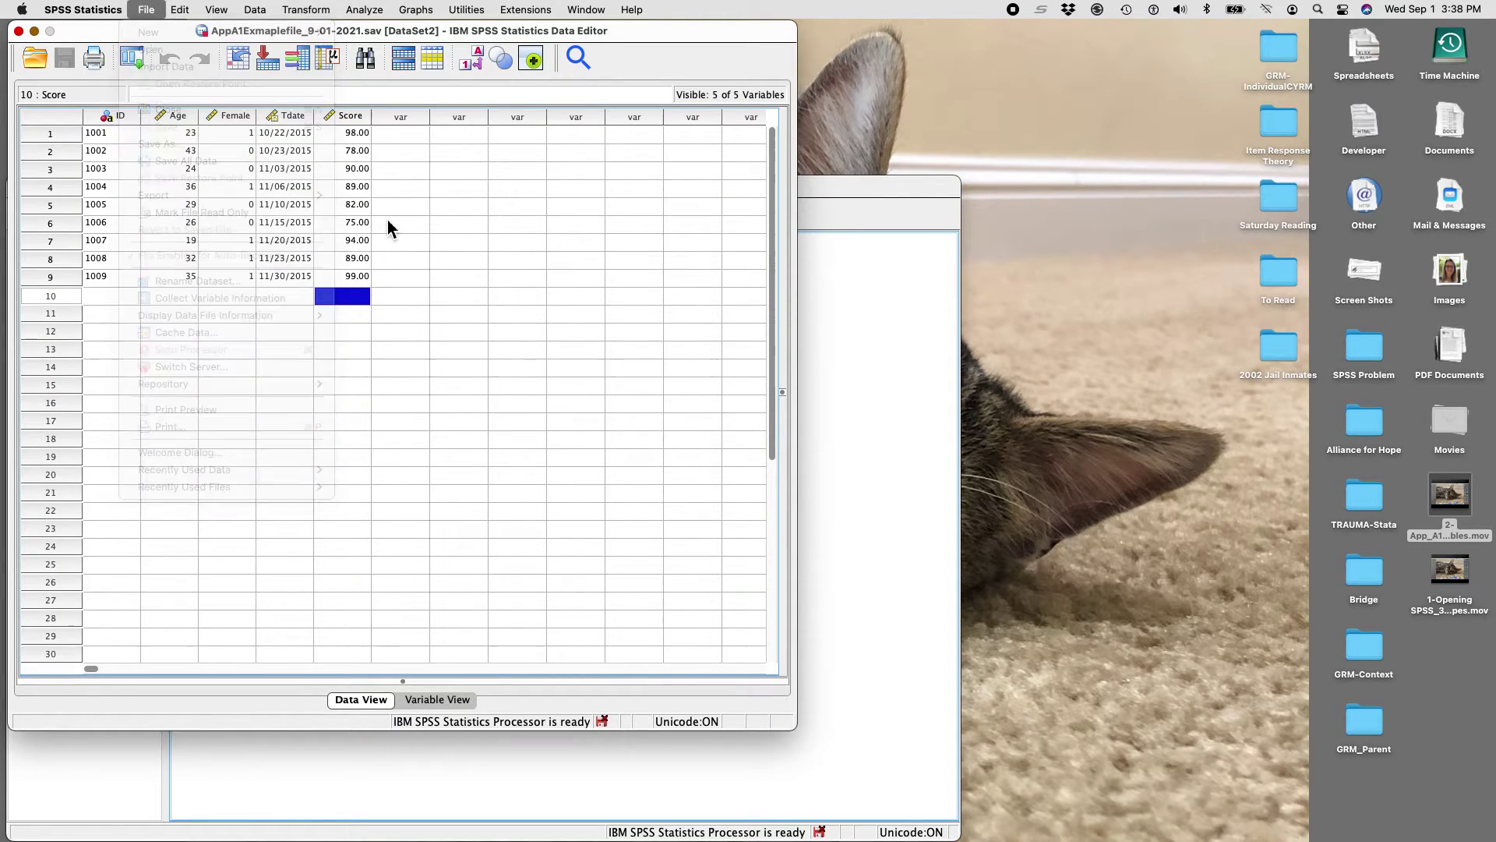
click(349, 277)
key(BackSpace)
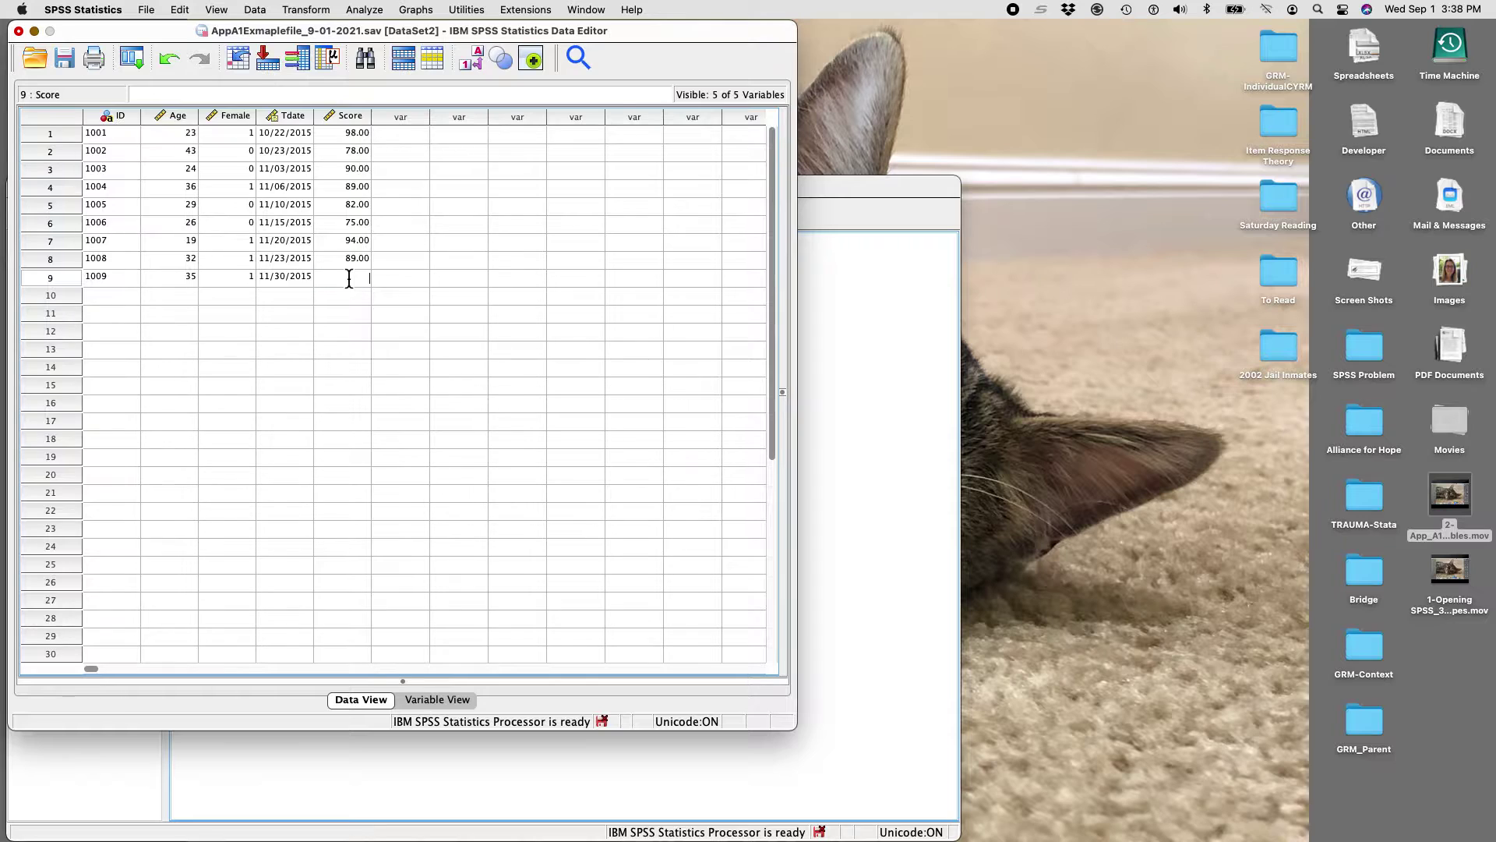
key(Return)
click(348, 277)
text(99)
key(Return)
click(349, 277)
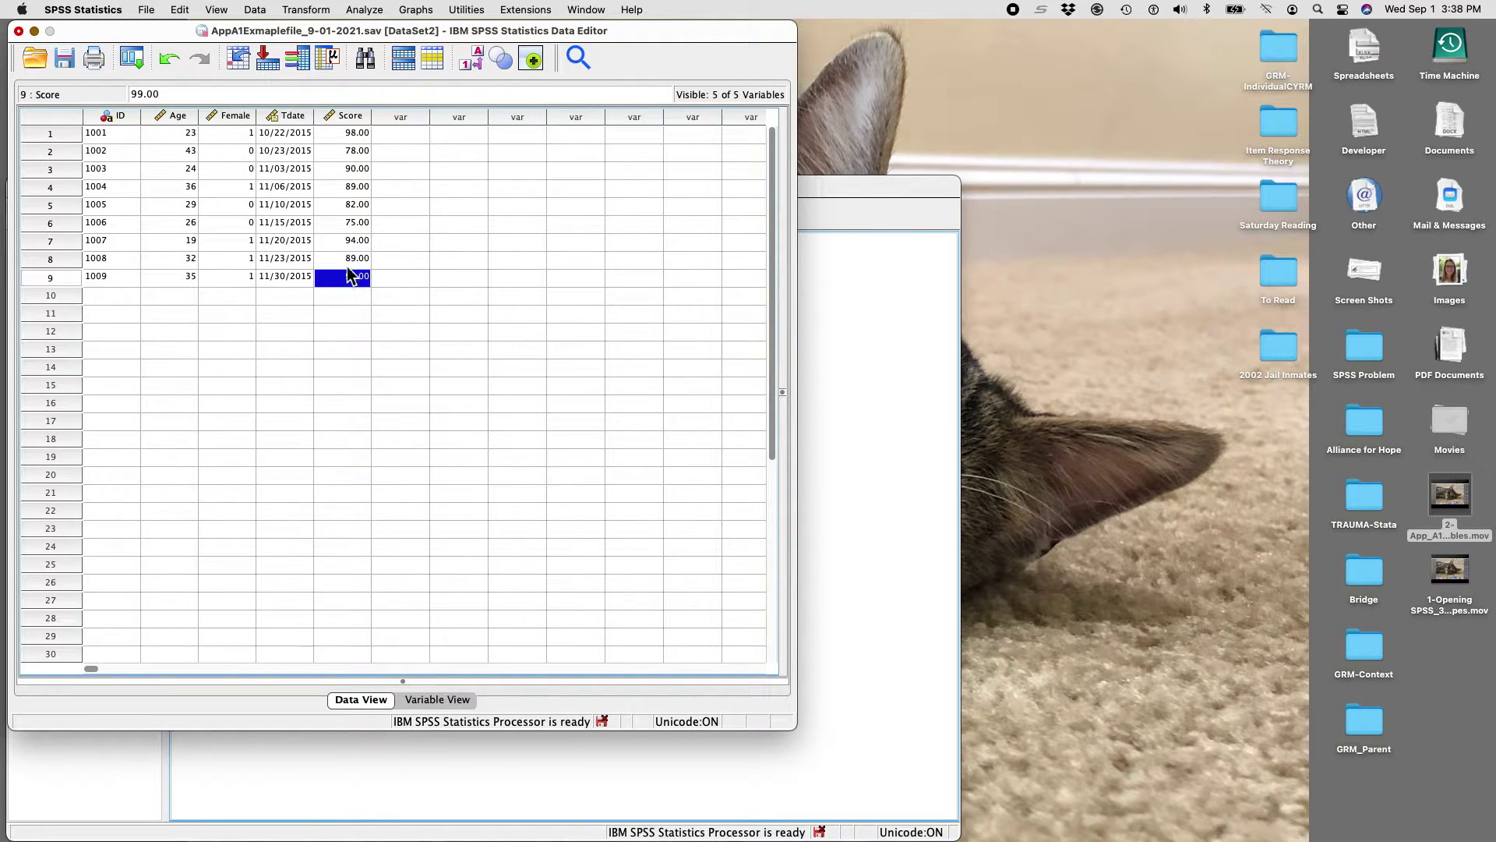
Save the data file and show value labels instead of numeric codes in the data grid
click(146, 9)
click(217, 10)
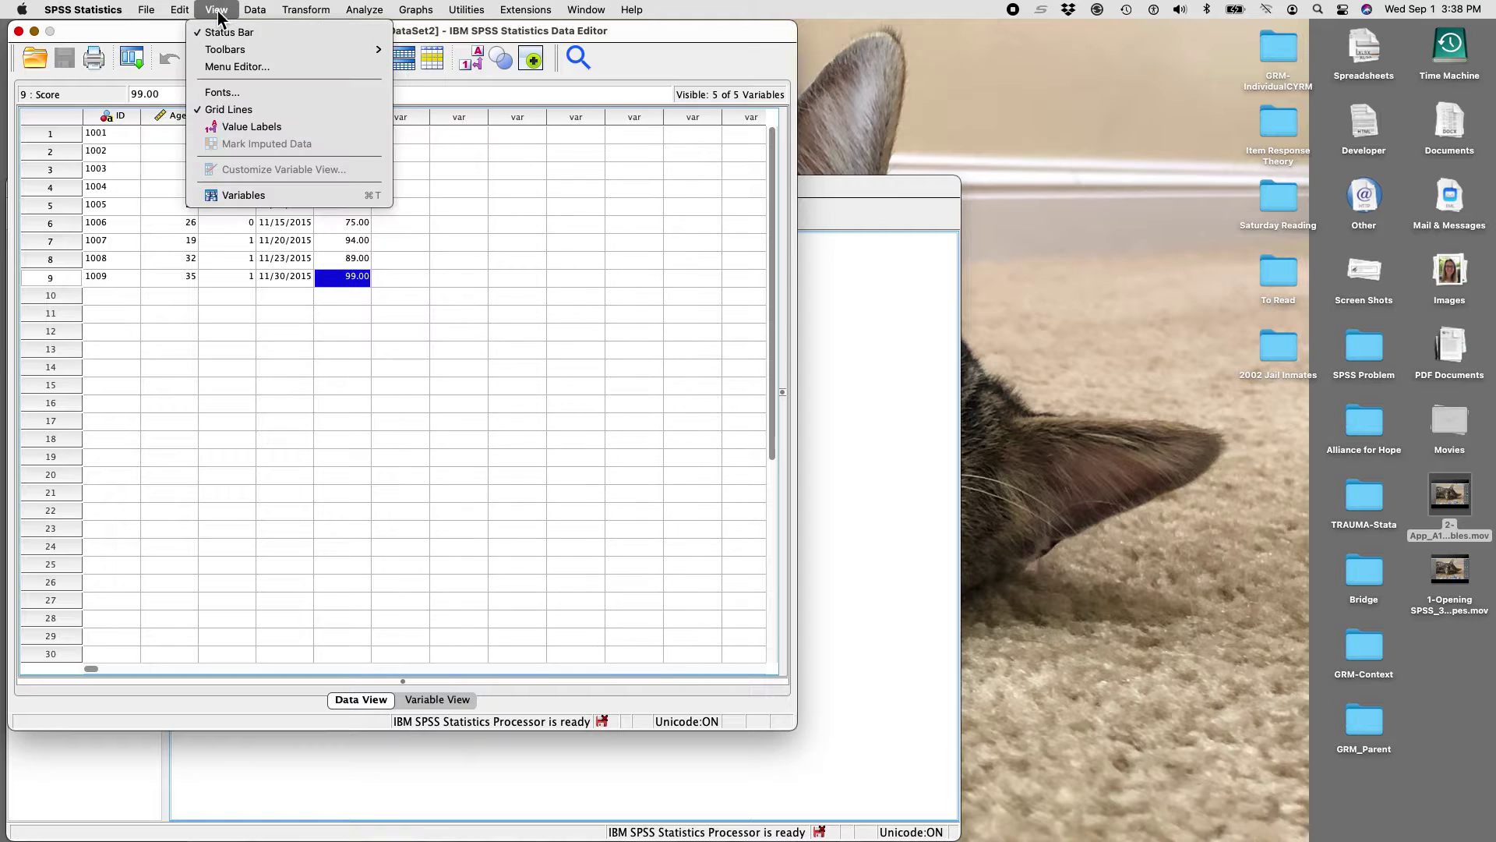
click(236, 126)
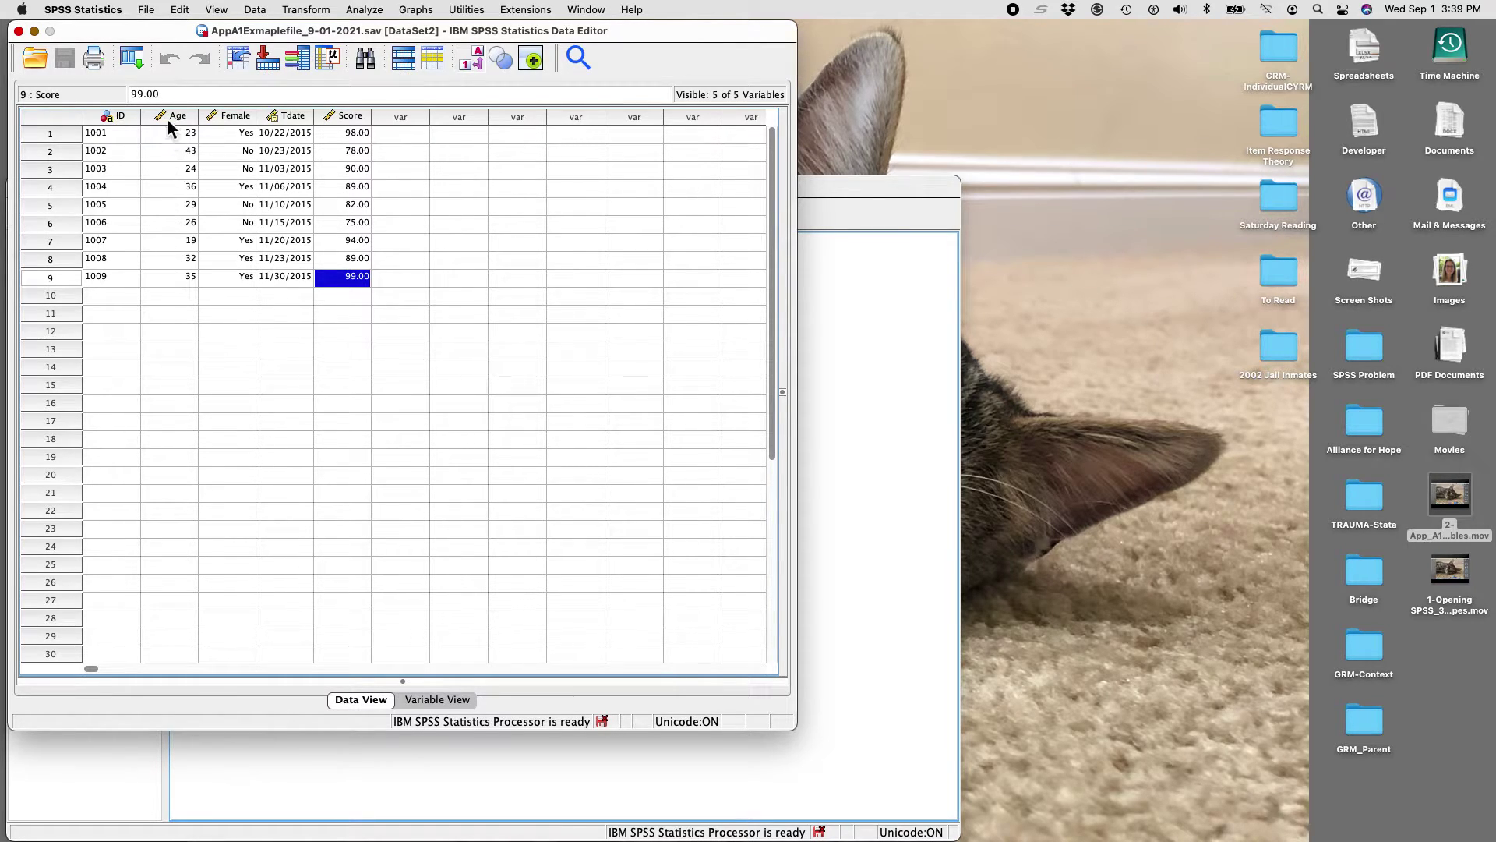
Set up a Frequencies analysis with Age and Score as its variables
click(372, 13)
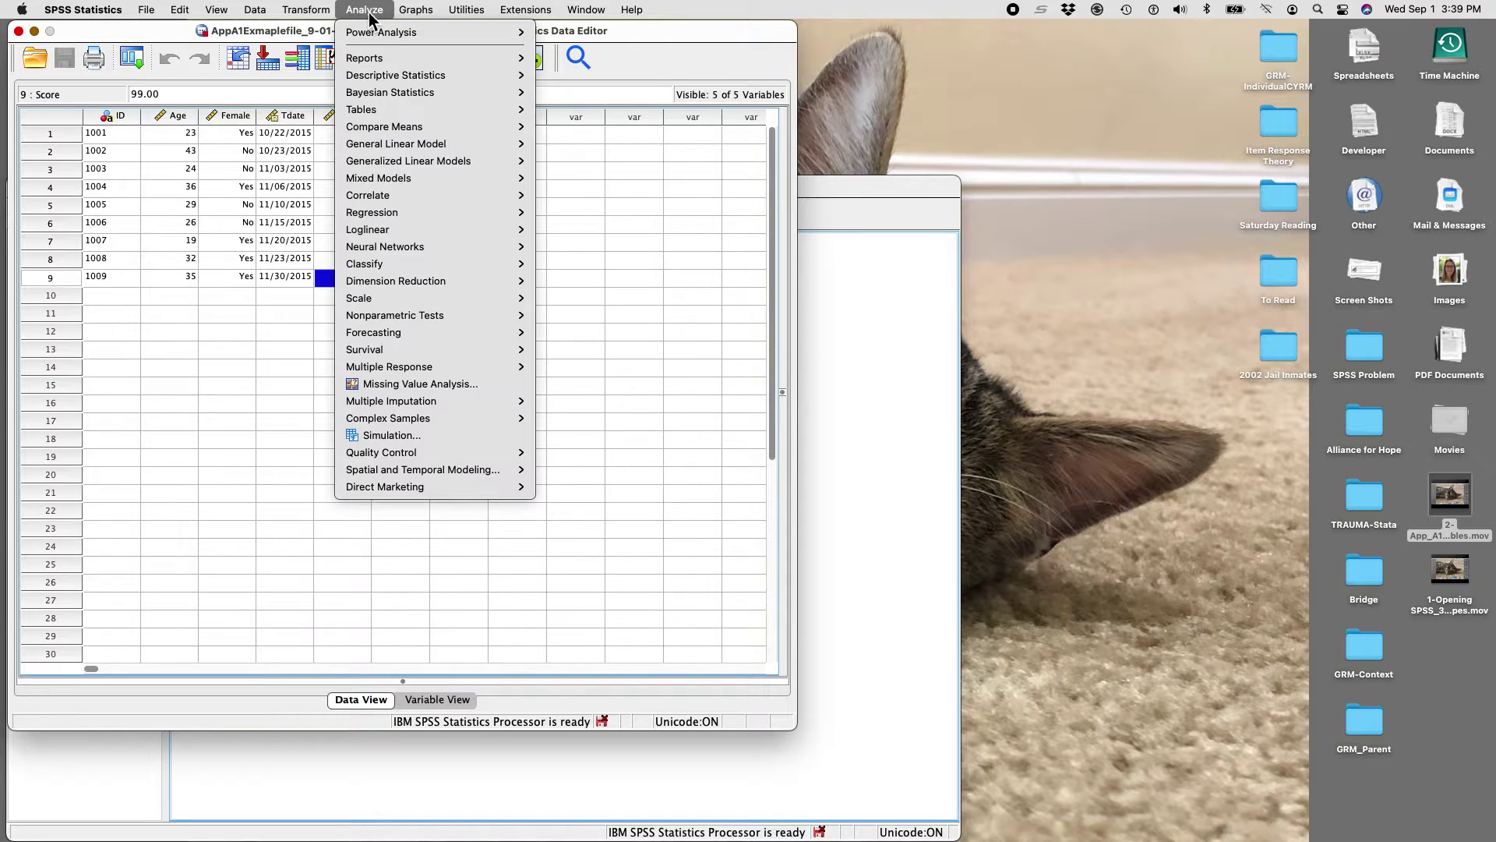
mouse_move(510, 76)
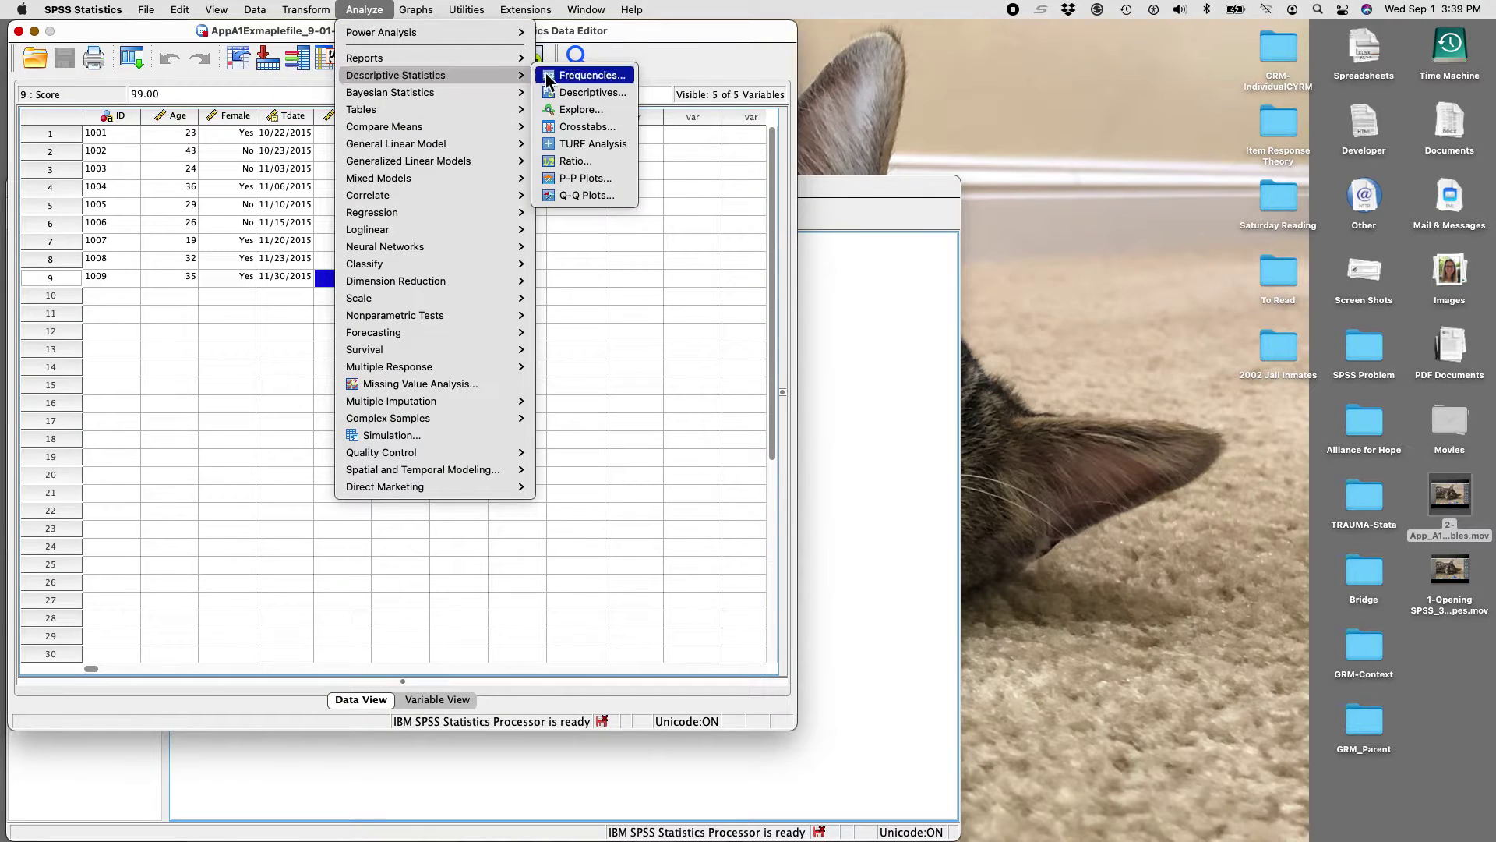
click(586, 75)
click(577, 266)
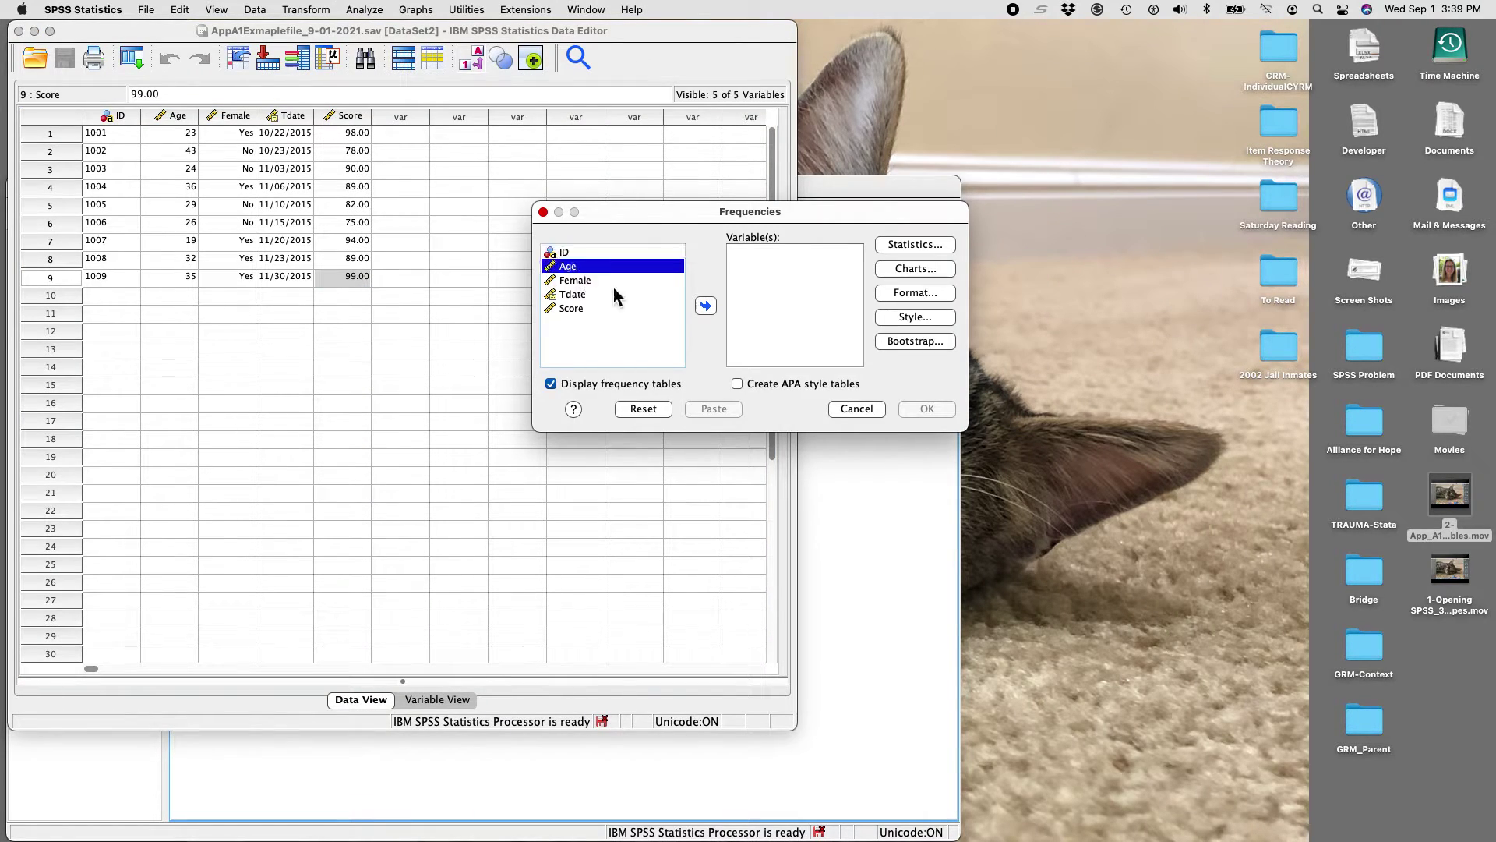
click(705, 306)
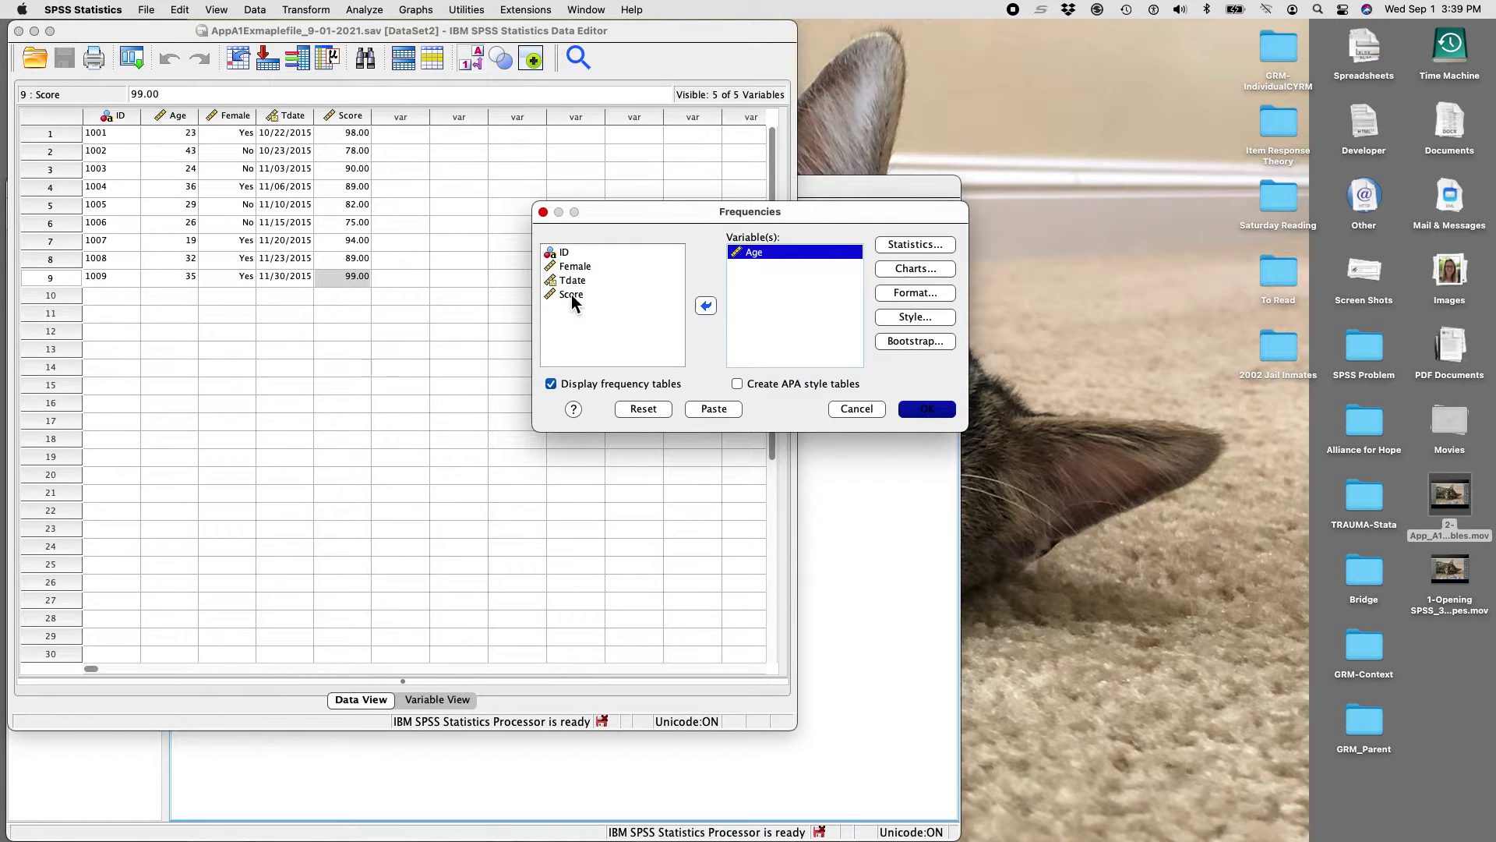
click(573, 295)
click(704, 307)
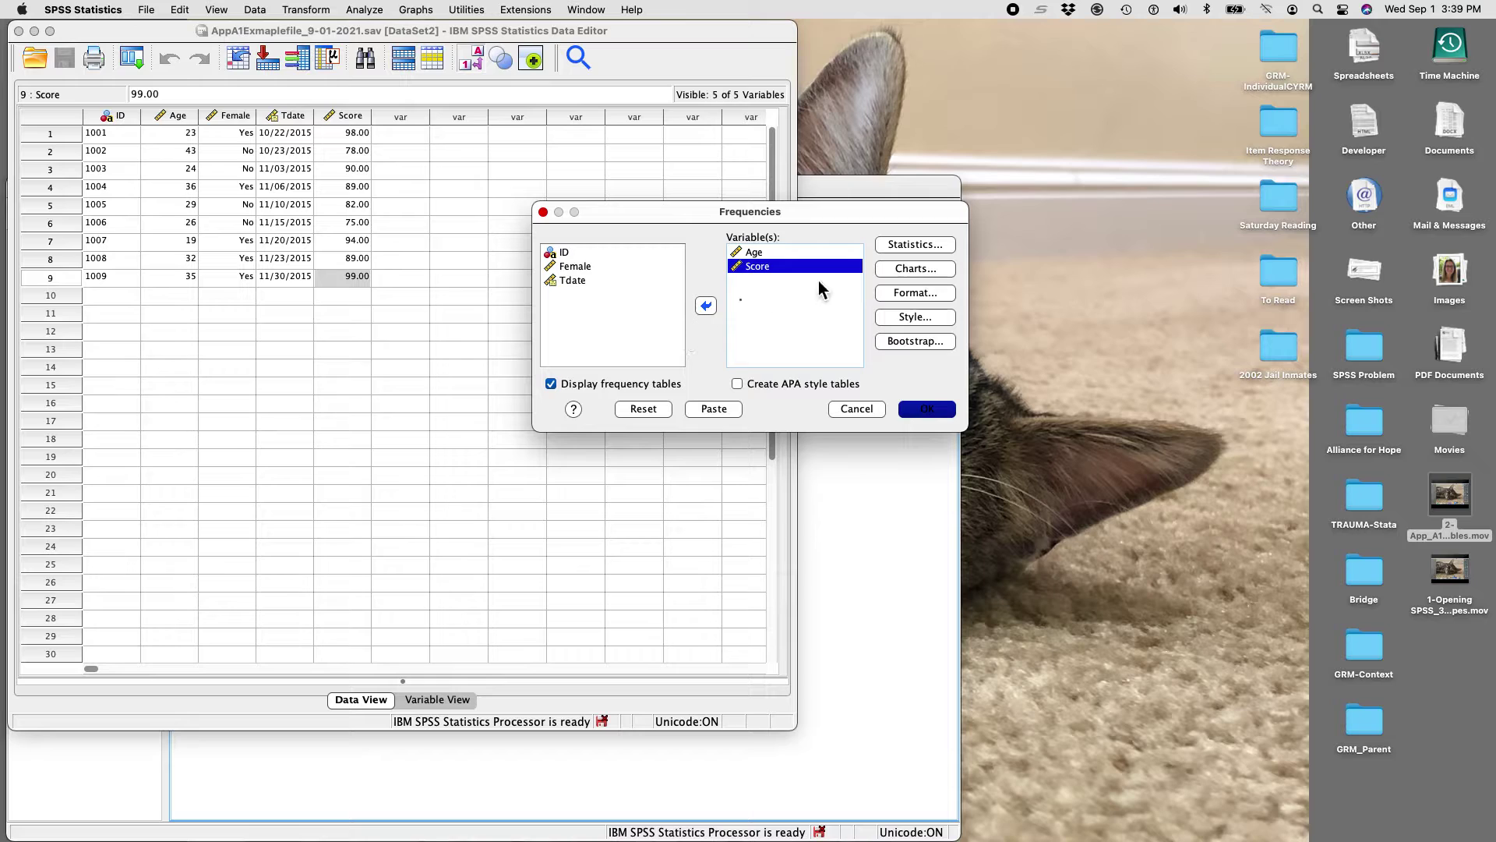
Include the mean, median, mode, minimum, maximum and standard deviation in the Frequencies statistics
click(906, 245)
click(560, 251)
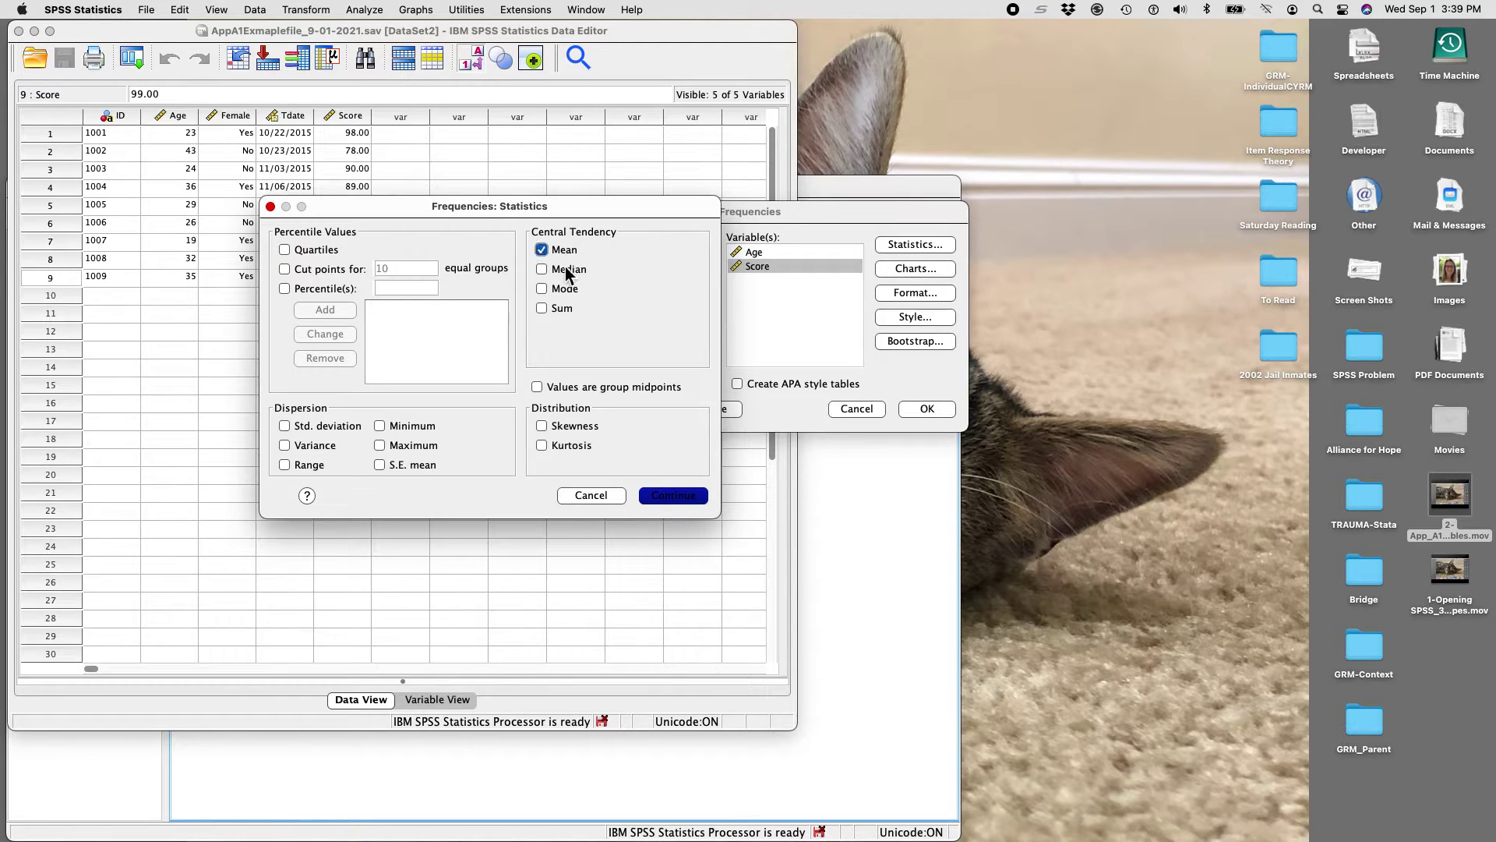
click(566, 269)
click(566, 290)
click(389, 426)
click(413, 447)
click(324, 426)
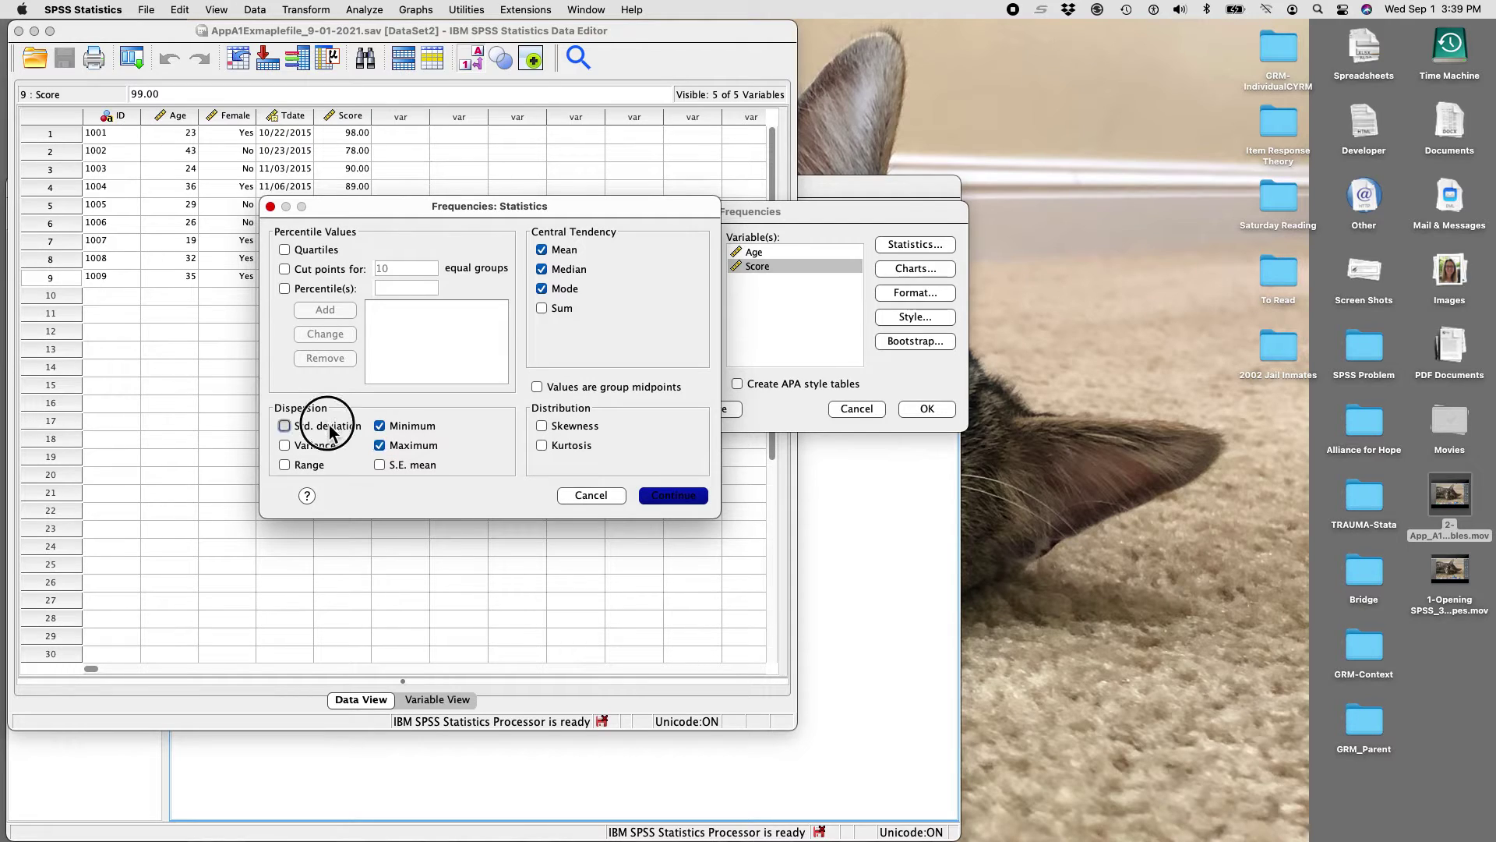
click(661, 498)
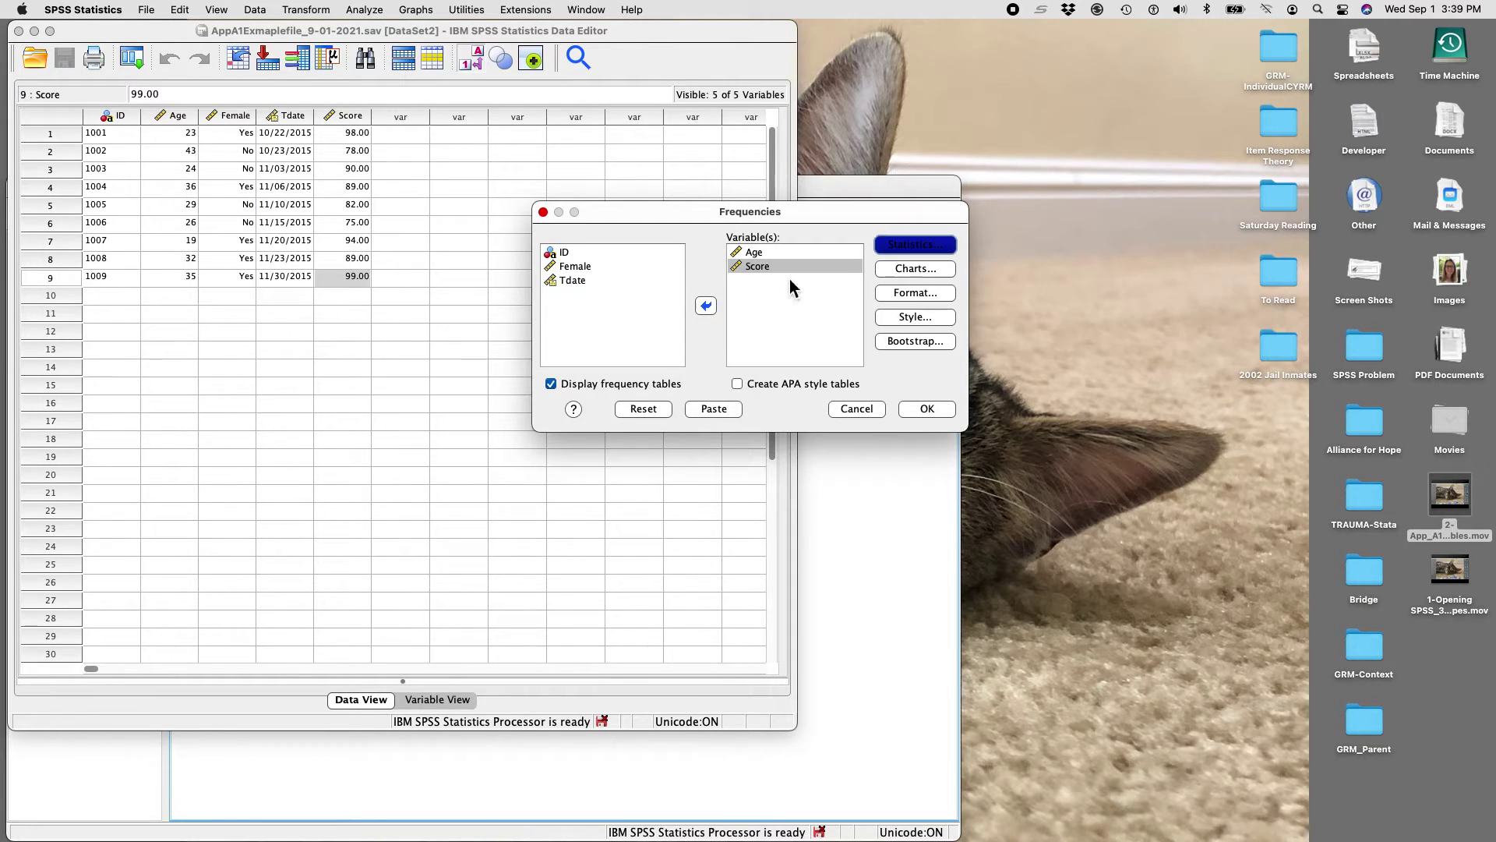
Run the configured Frequencies analysis for Age and Score
click(926, 410)
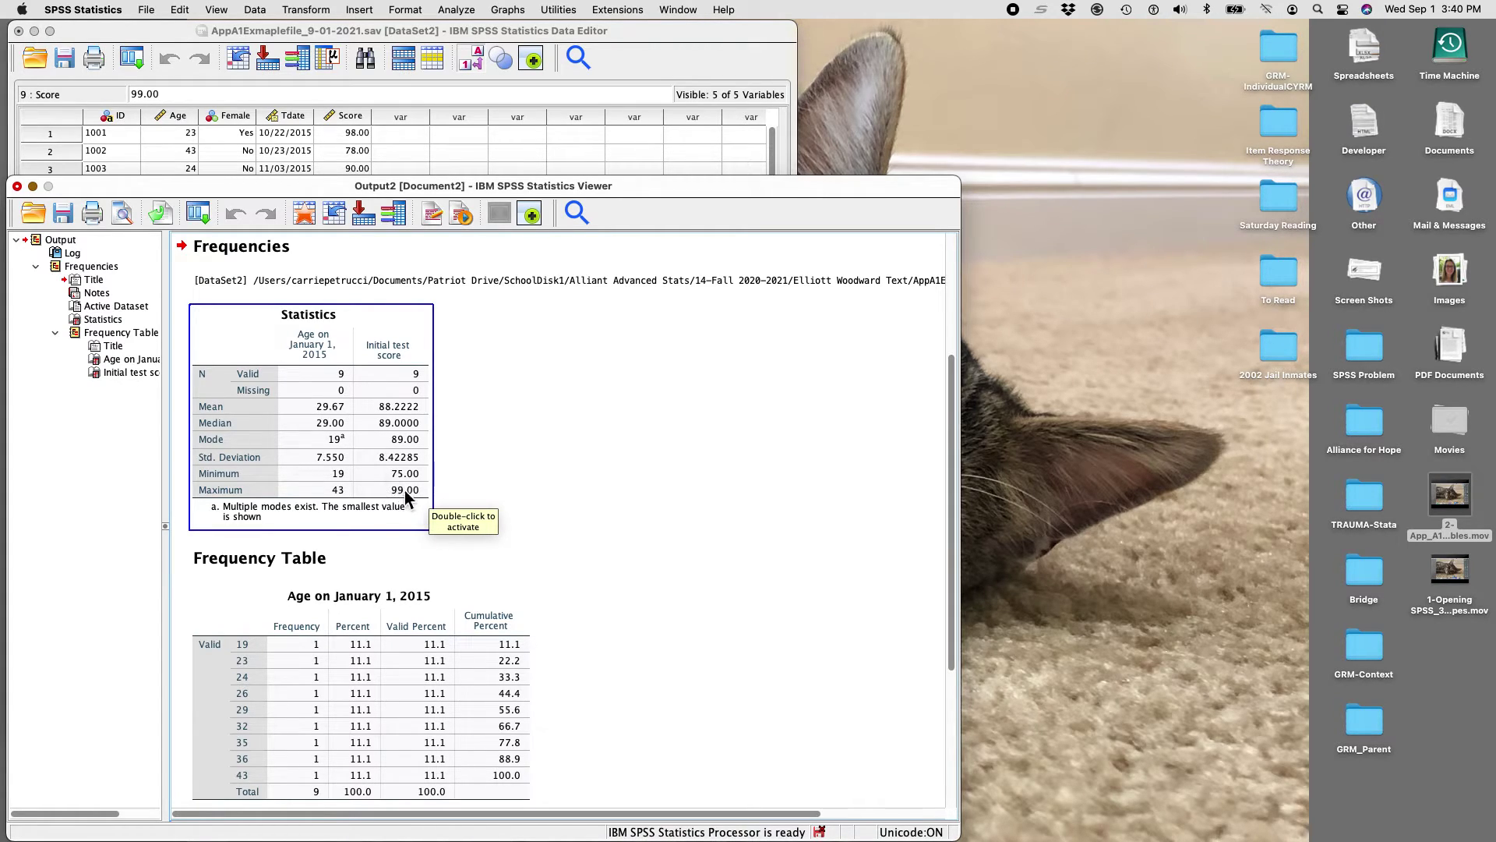
Examine the descriptive statistics and the frequency tables for age and initial test score in the output
click(591, 559)
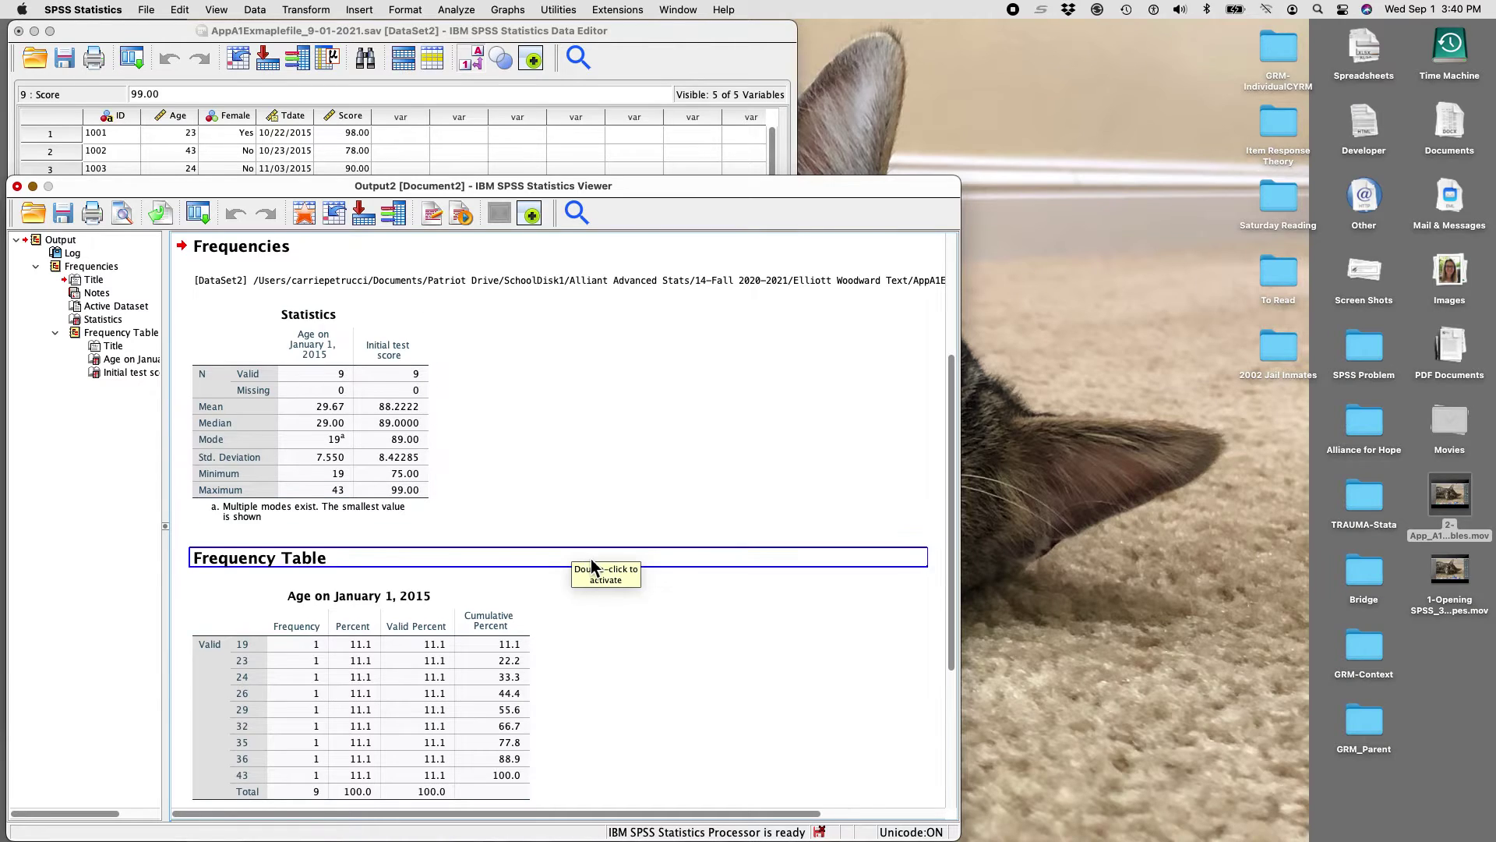
scroll(590, 559, down, 5)
click(367, 415)
click(362, 689)
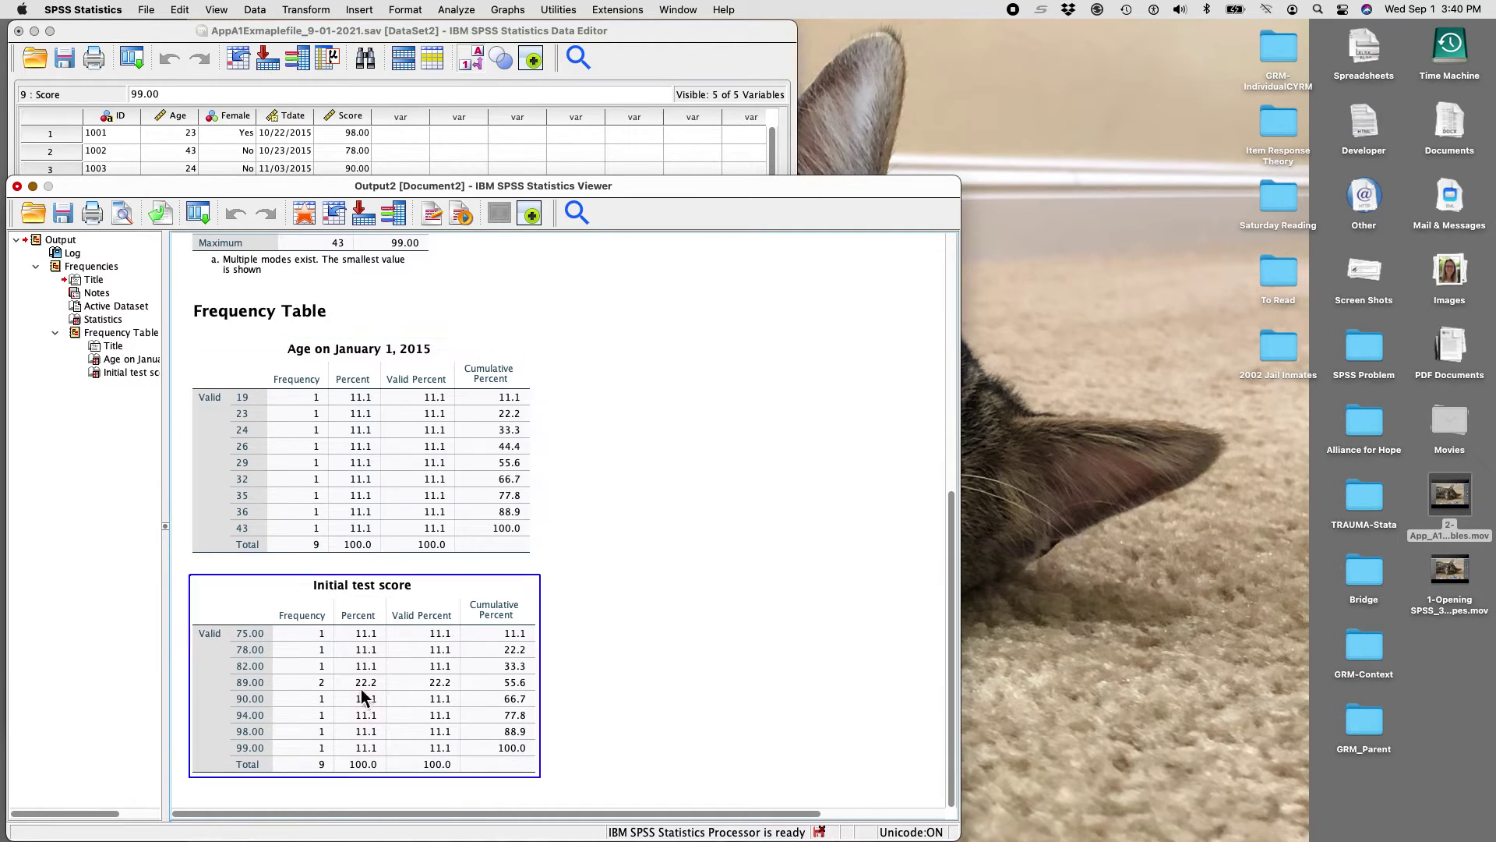
click(471, 440)
click(396, 717)
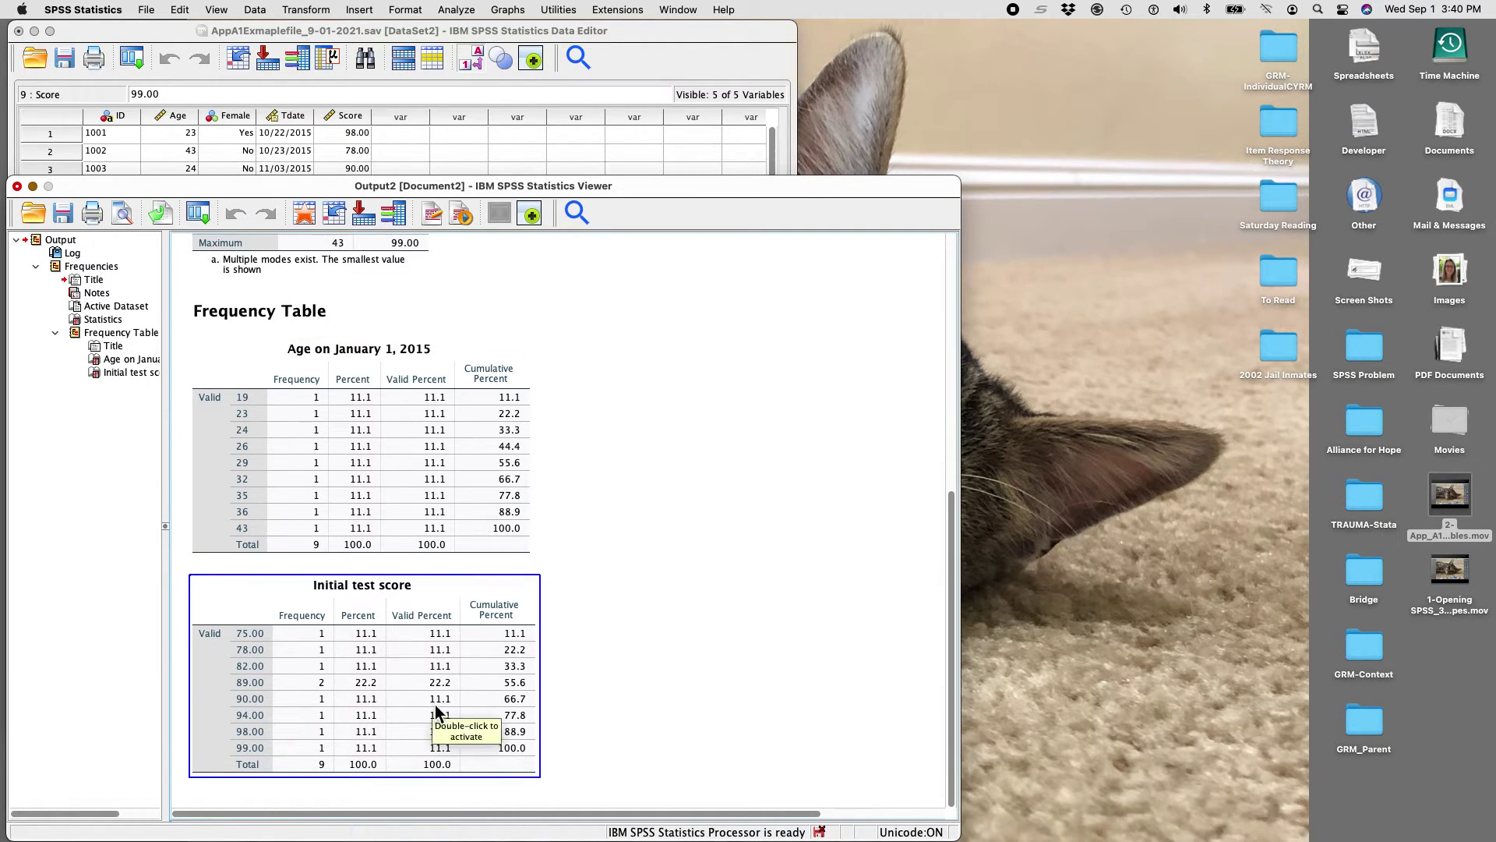
click(381, 438)
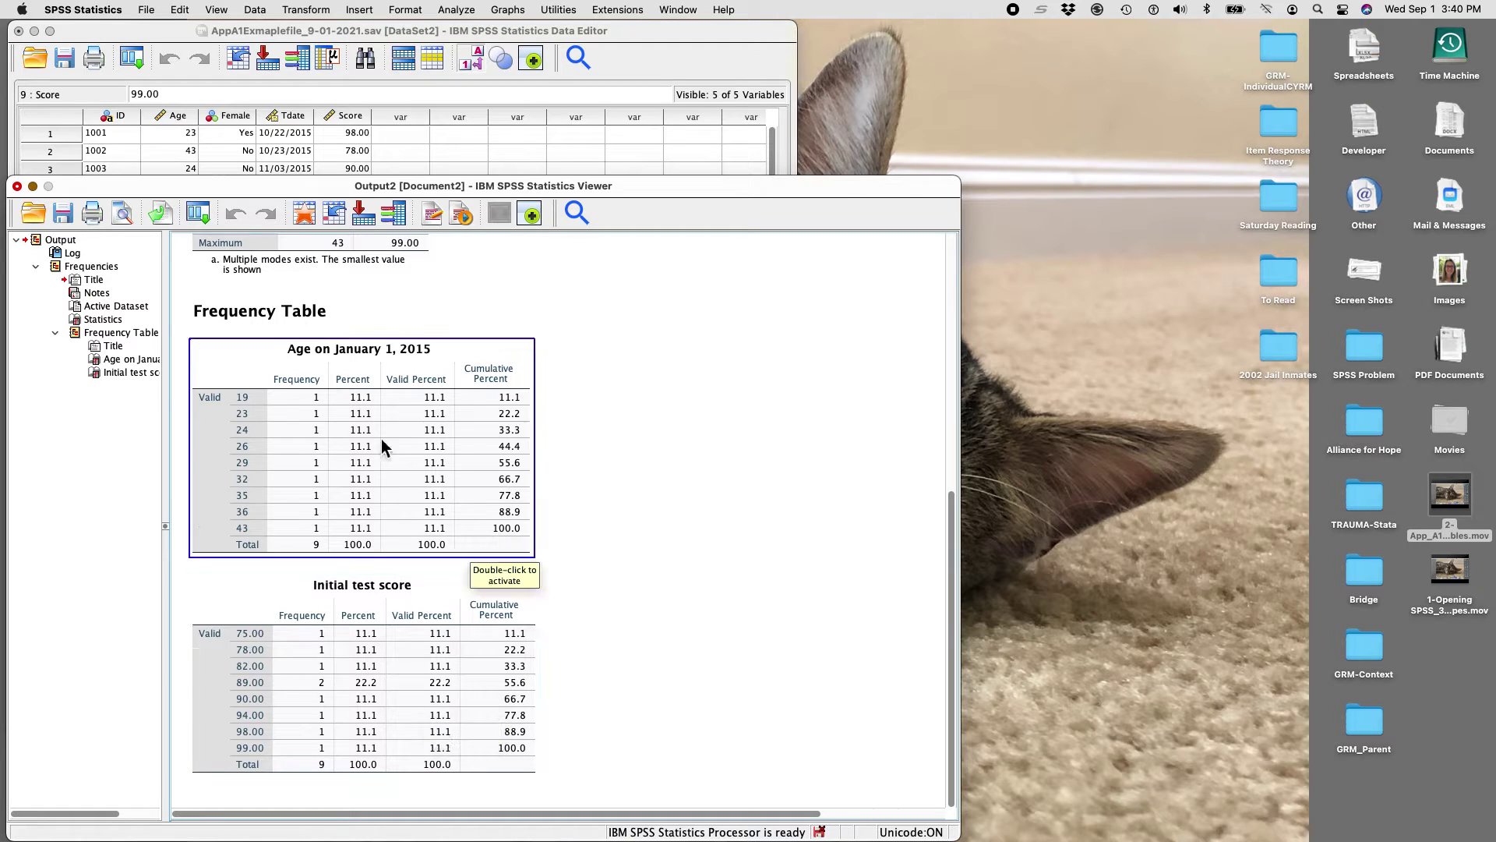
click(416, 685)
click(343, 435)
click(409, 674)
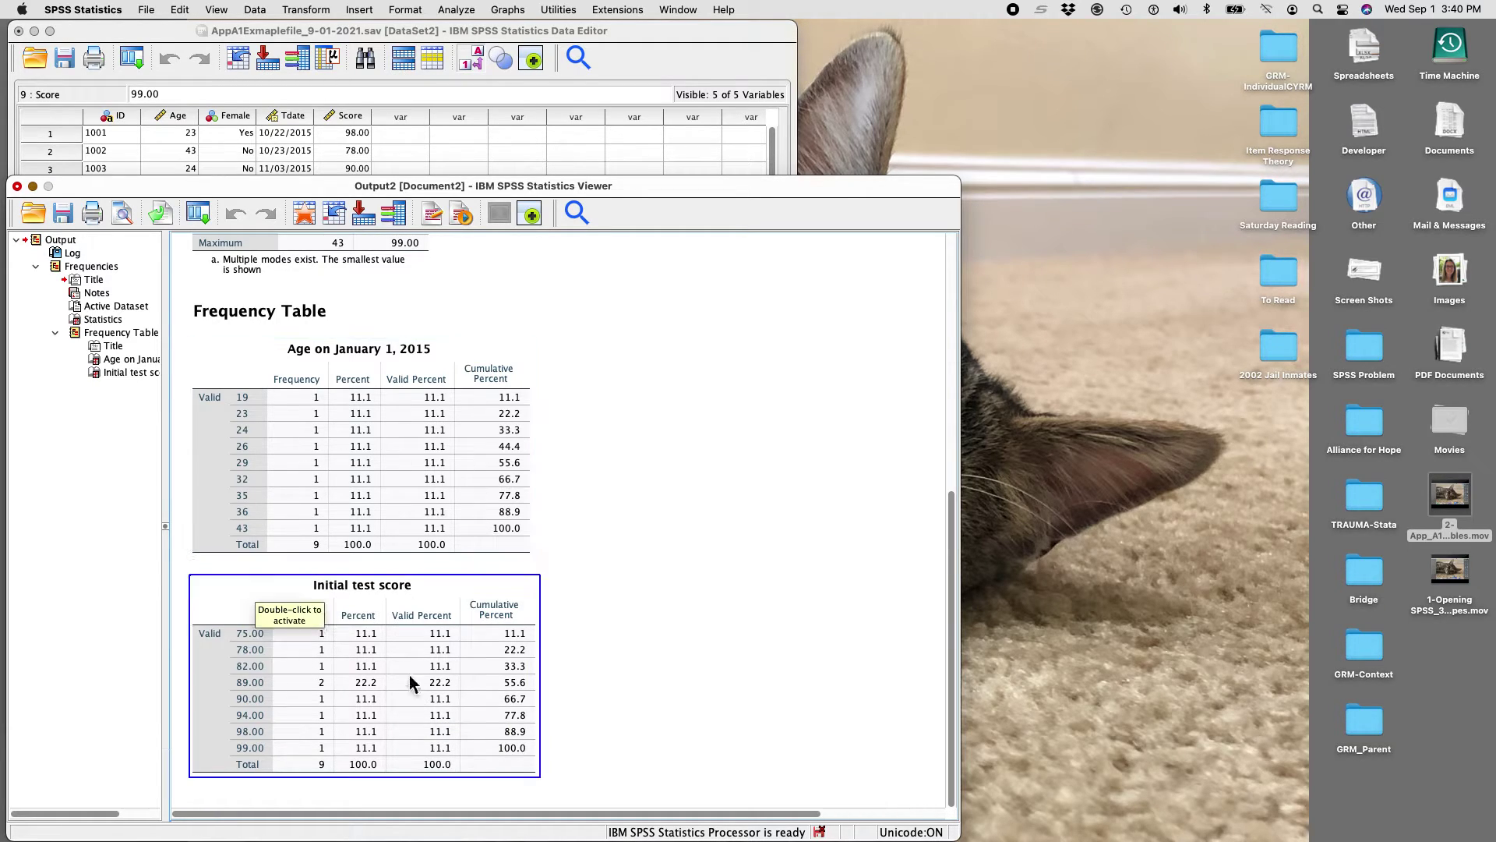
click(326, 504)
click(394, 615)
click(436, 570)
scroll(436, 569, up, 10)
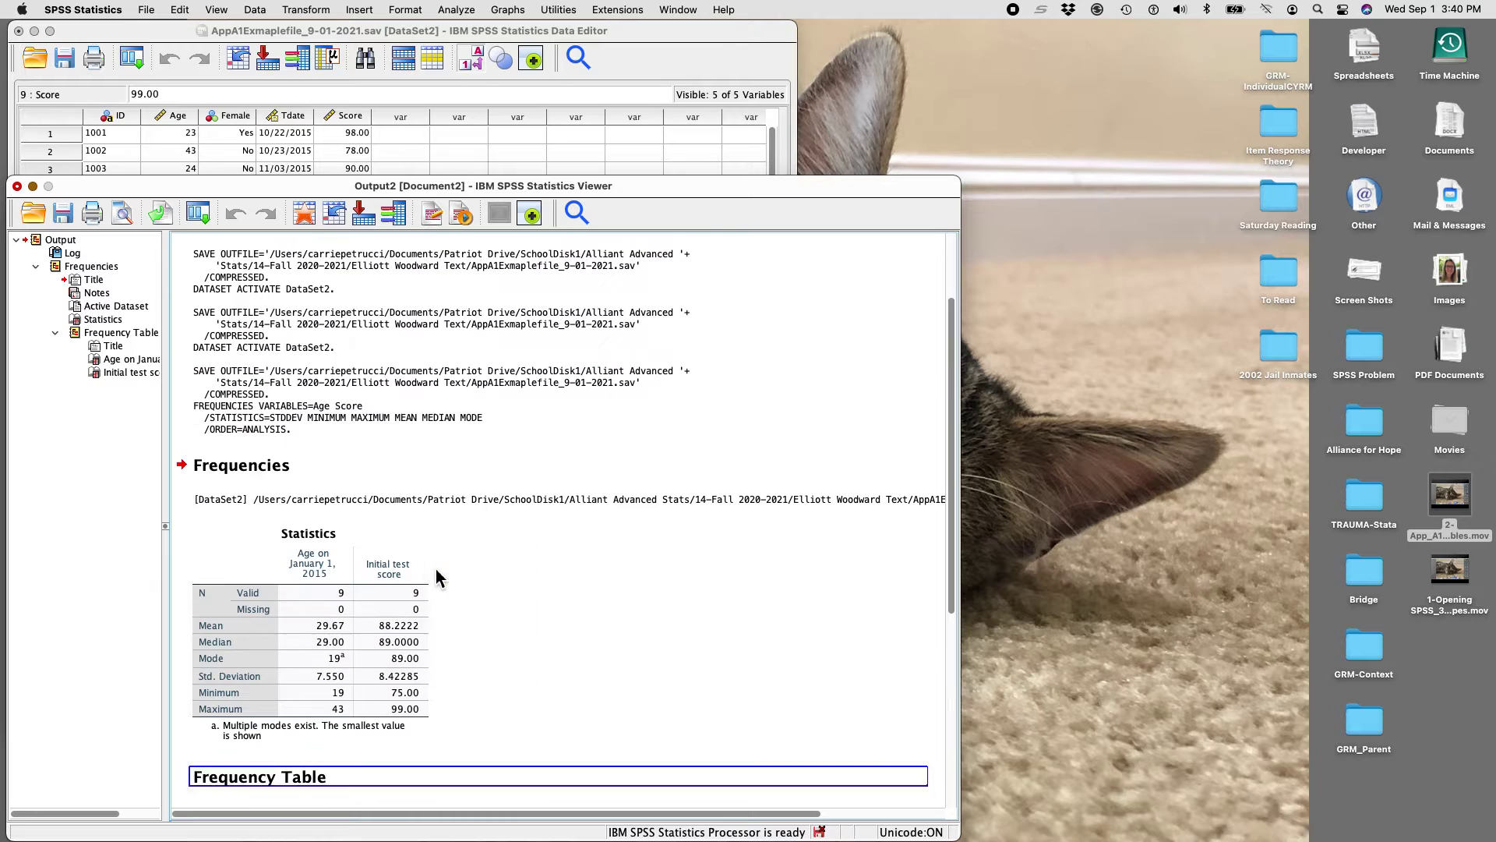
Reset the Frequencies analysis and run it with Female as the only variable
click(452, 11)
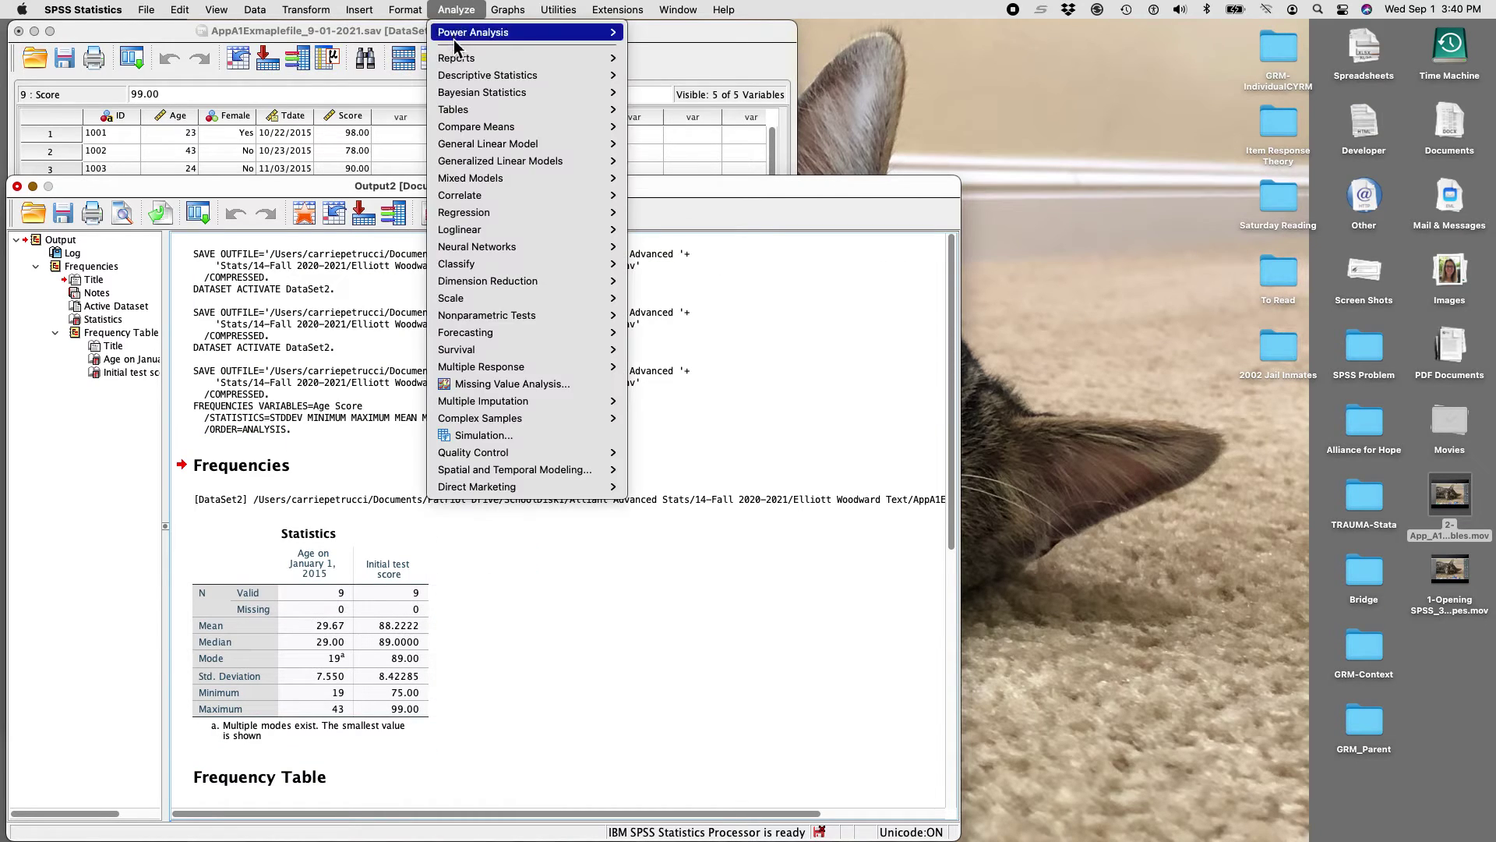
mouse_move(469, 78)
click(671, 76)
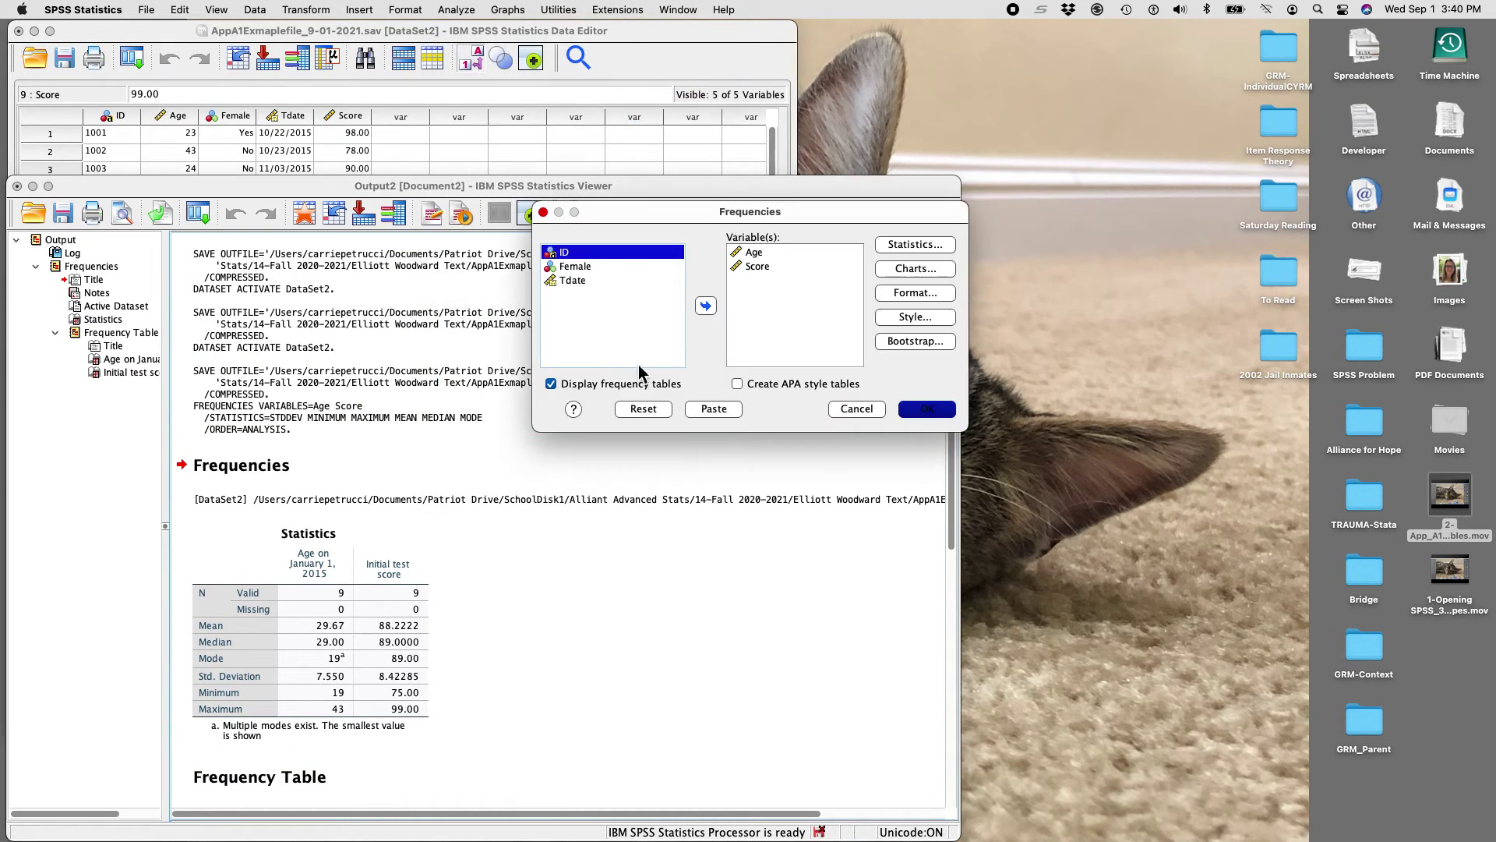
click(643, 409)
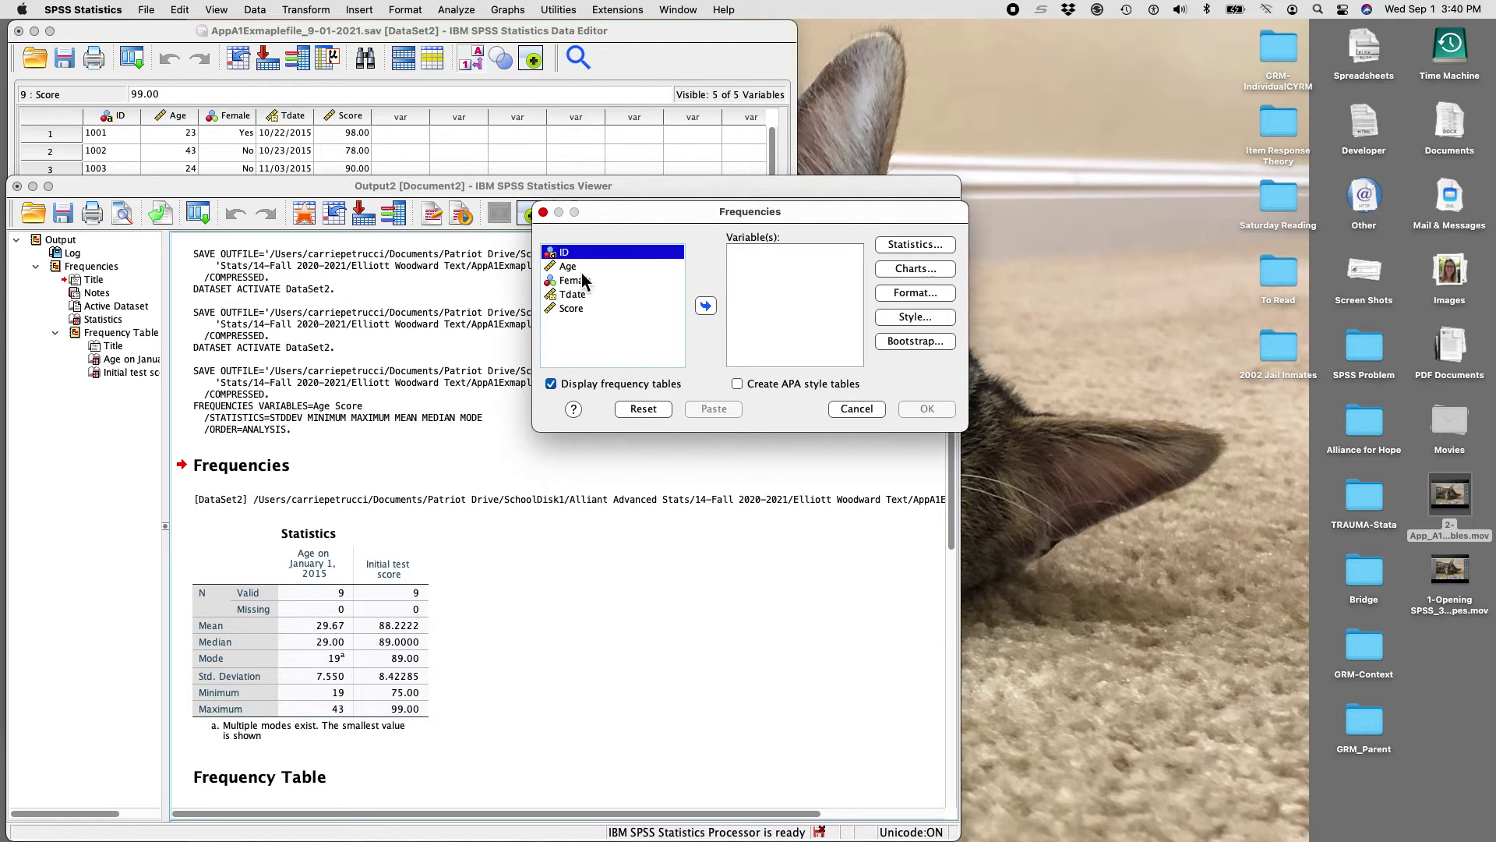
click(577, 279)
click(706, 306)
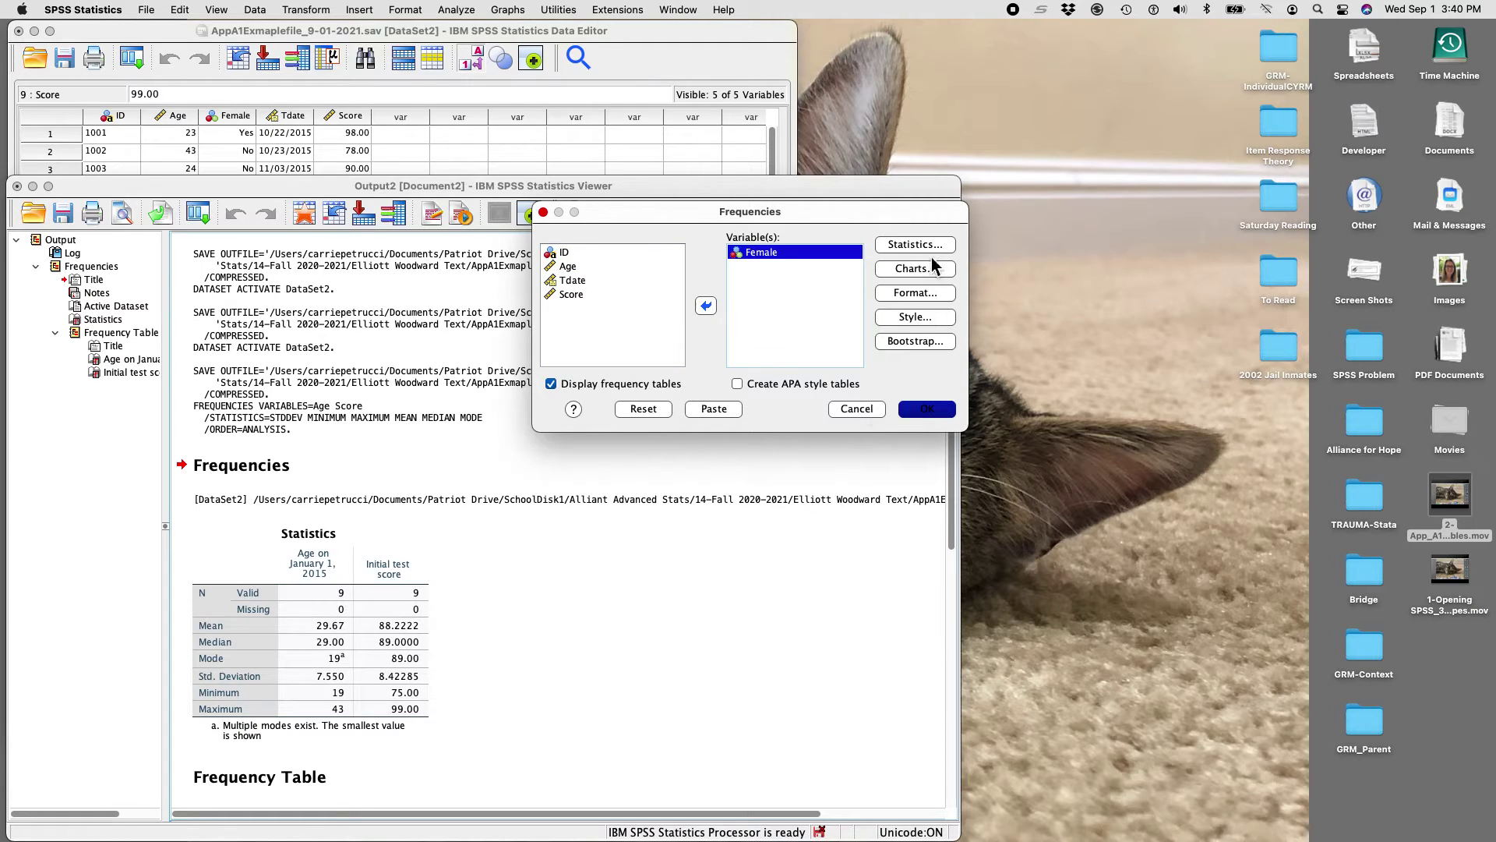
click(924, 408)
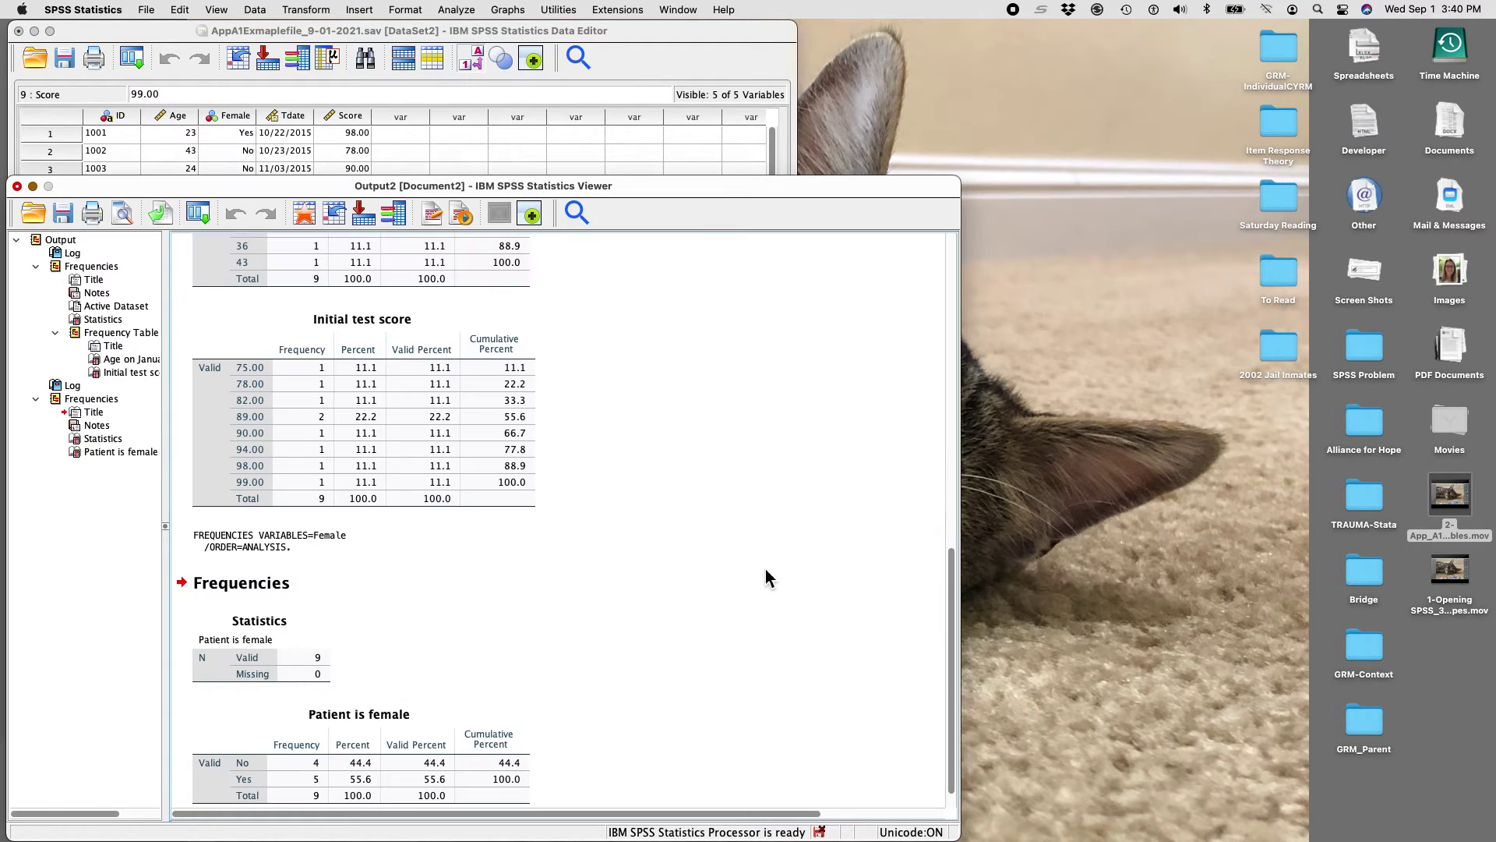
Review the Statistics table and the Patient is female frequency table in the new output
click(471, 701)
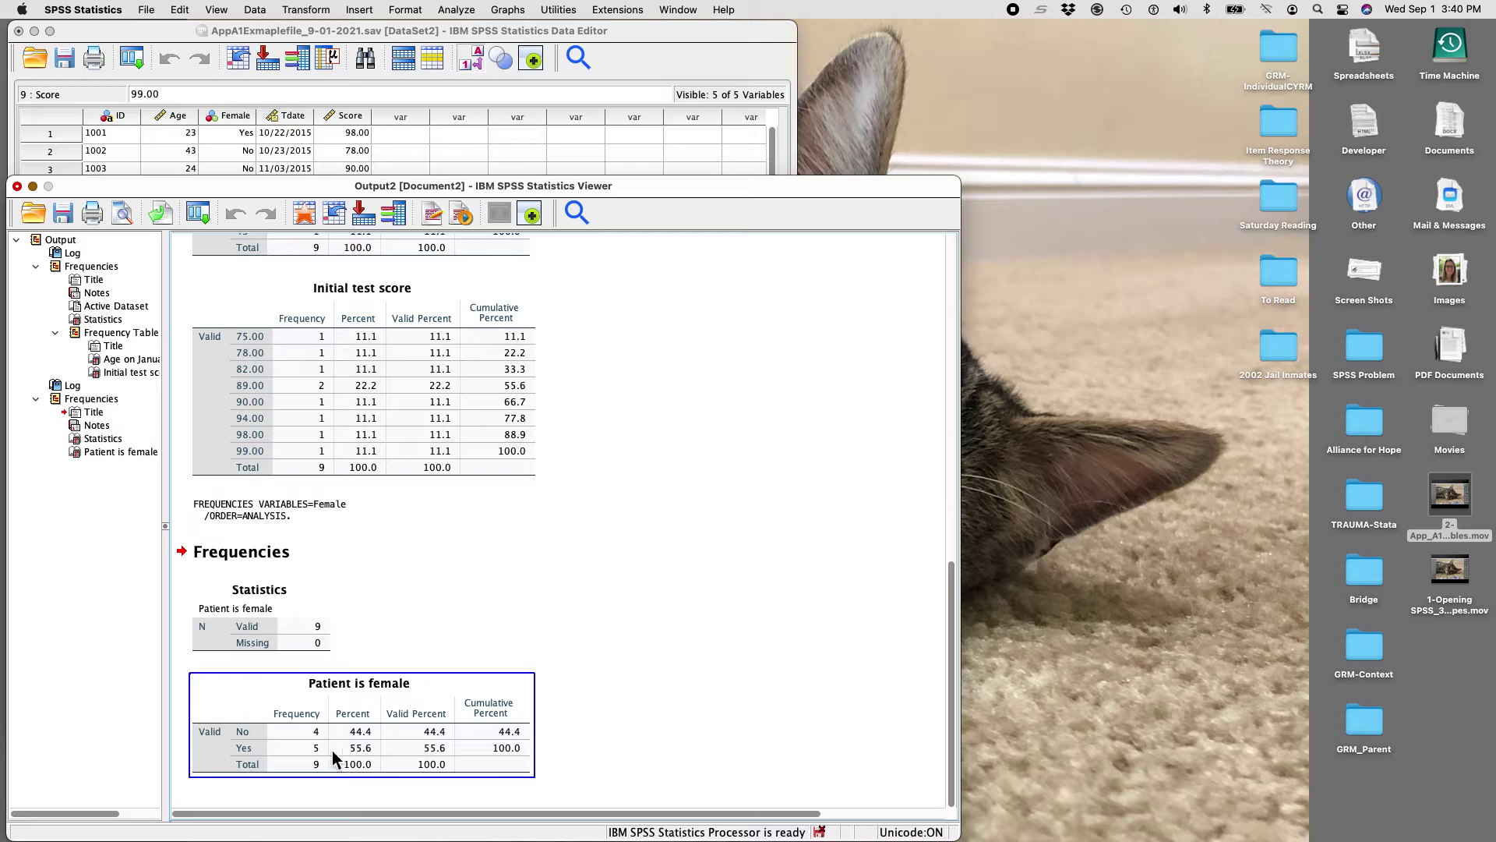
click(261, 601)
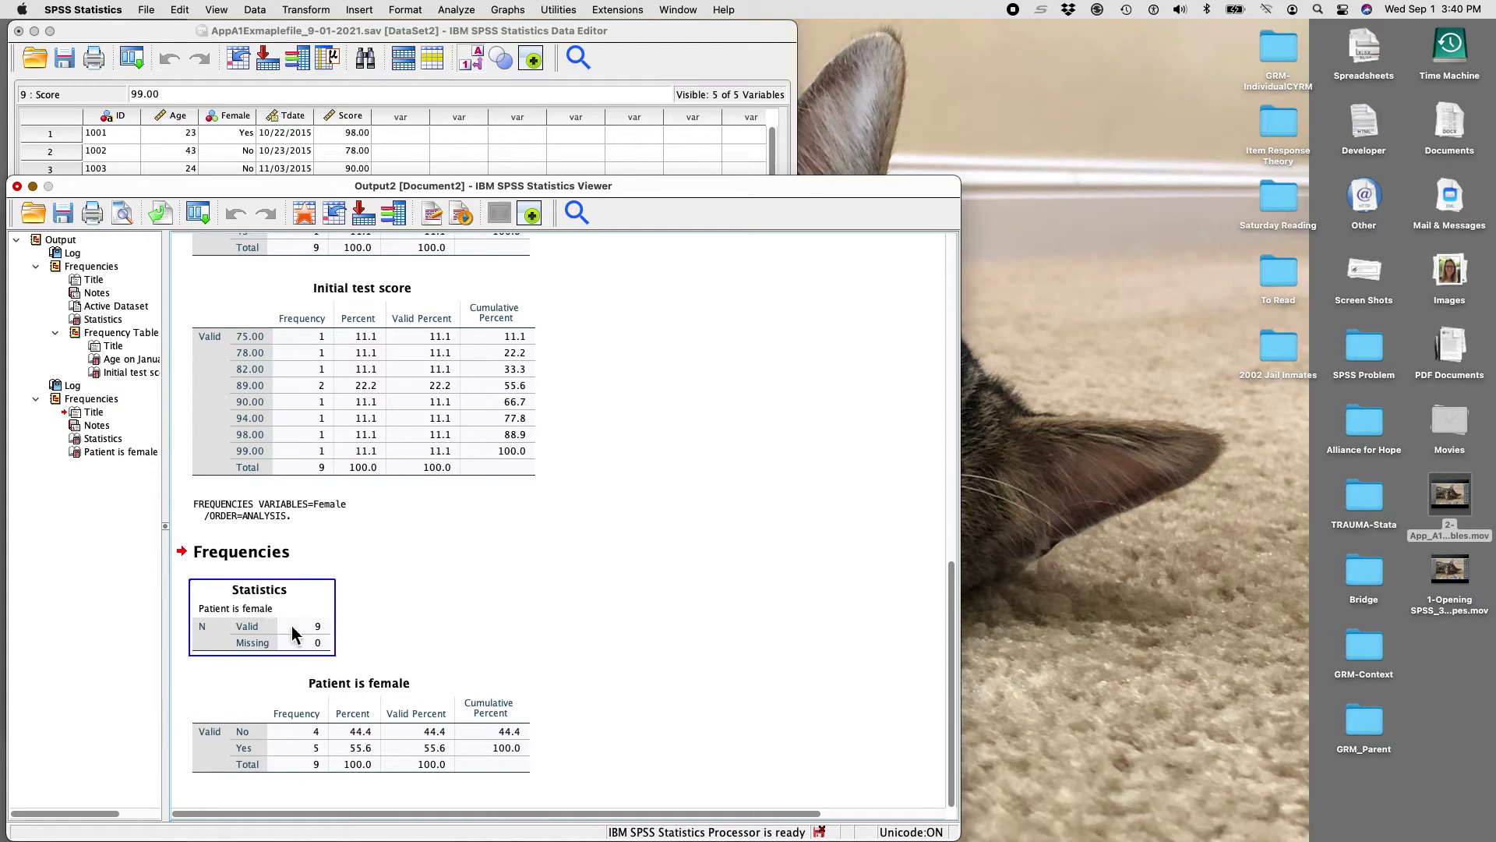
click(317, 711)
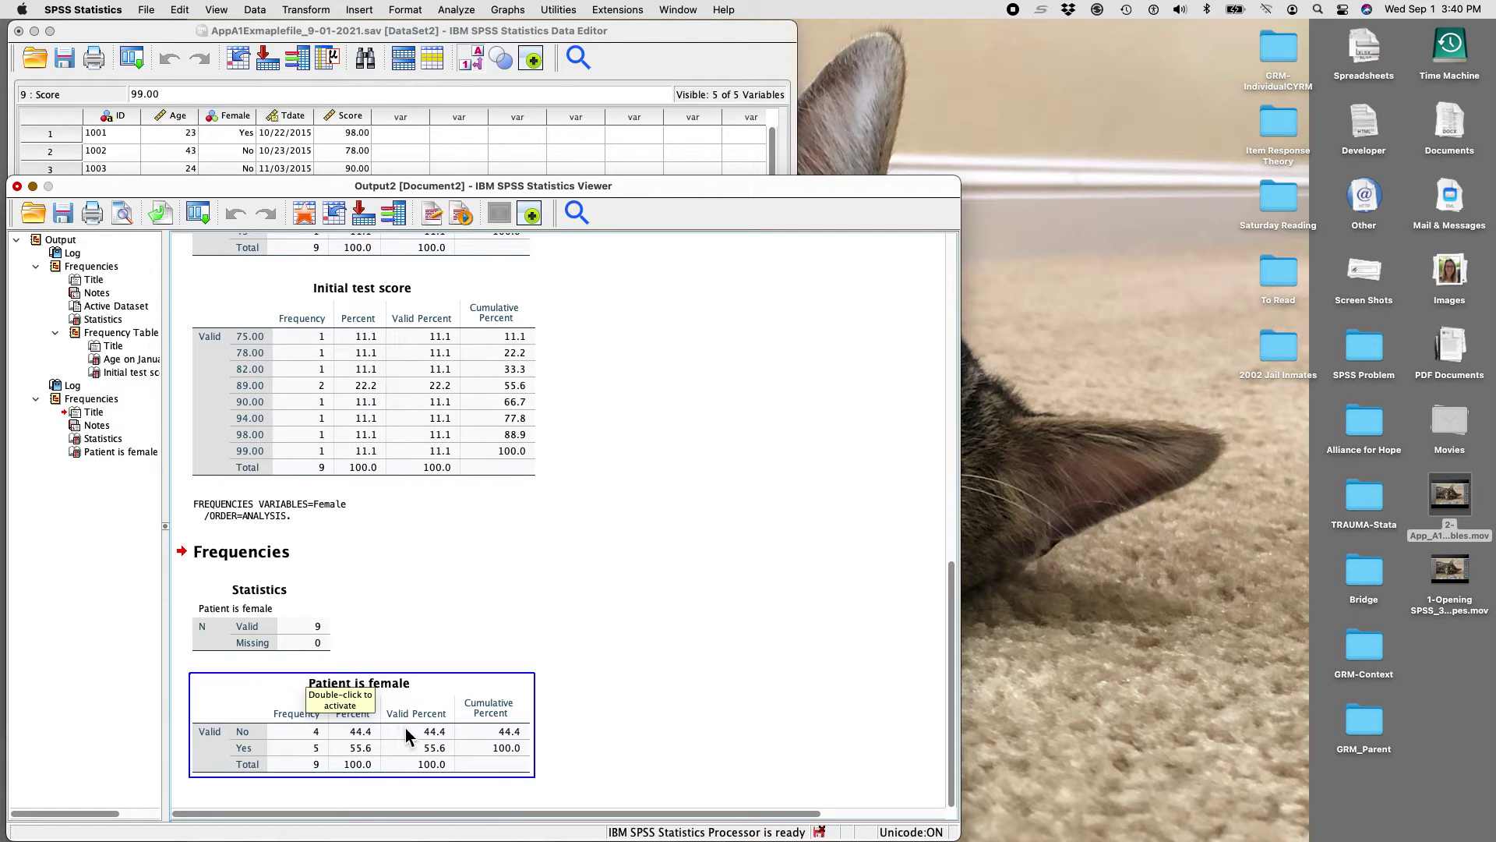
click(423, 622)
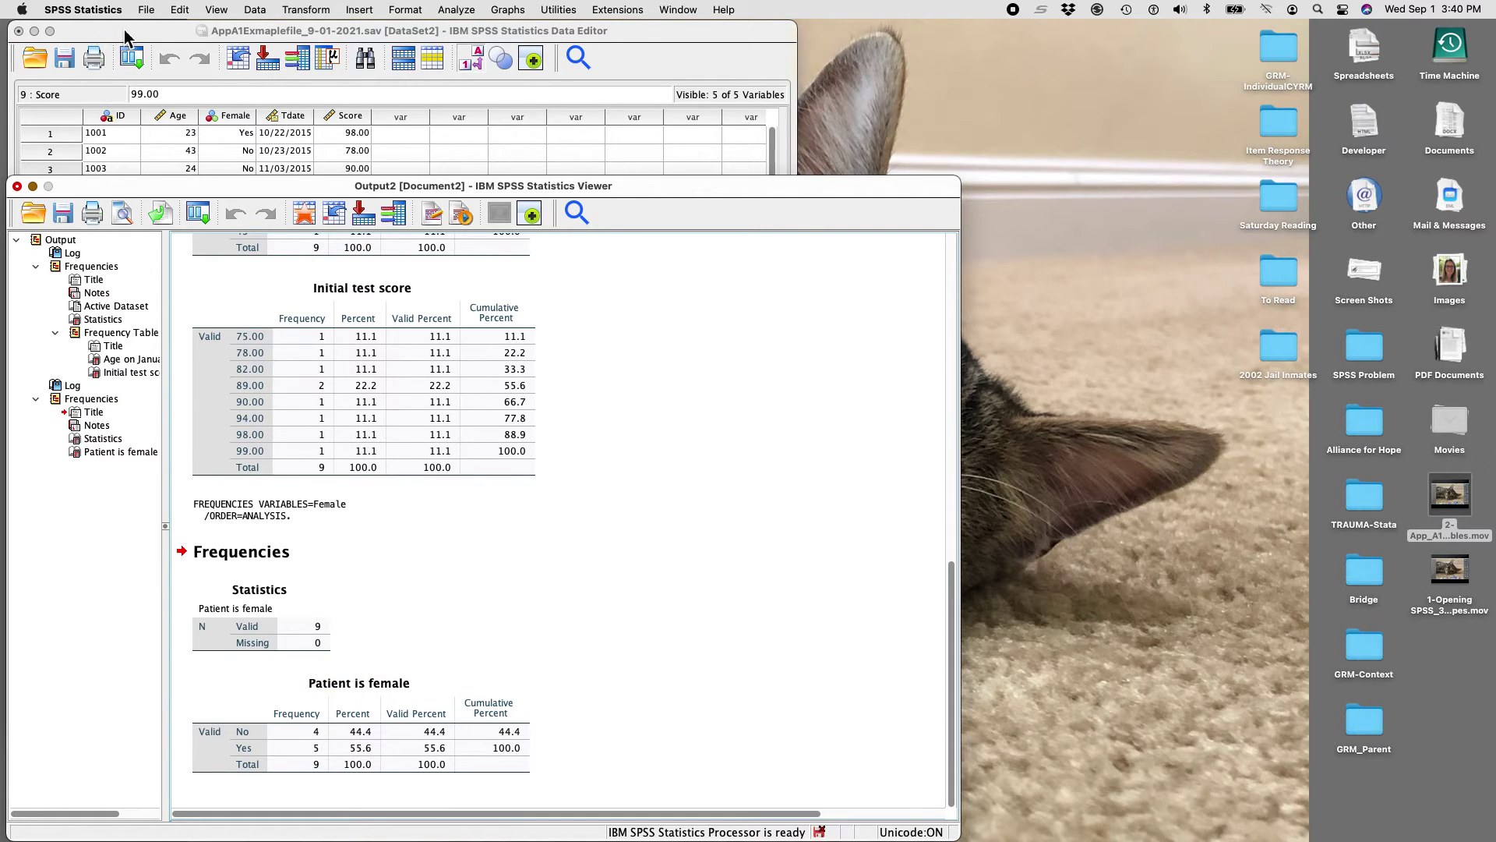
Return to the data file, show its variable definitions and widen the window to include the whole Role column
click(124, 29)
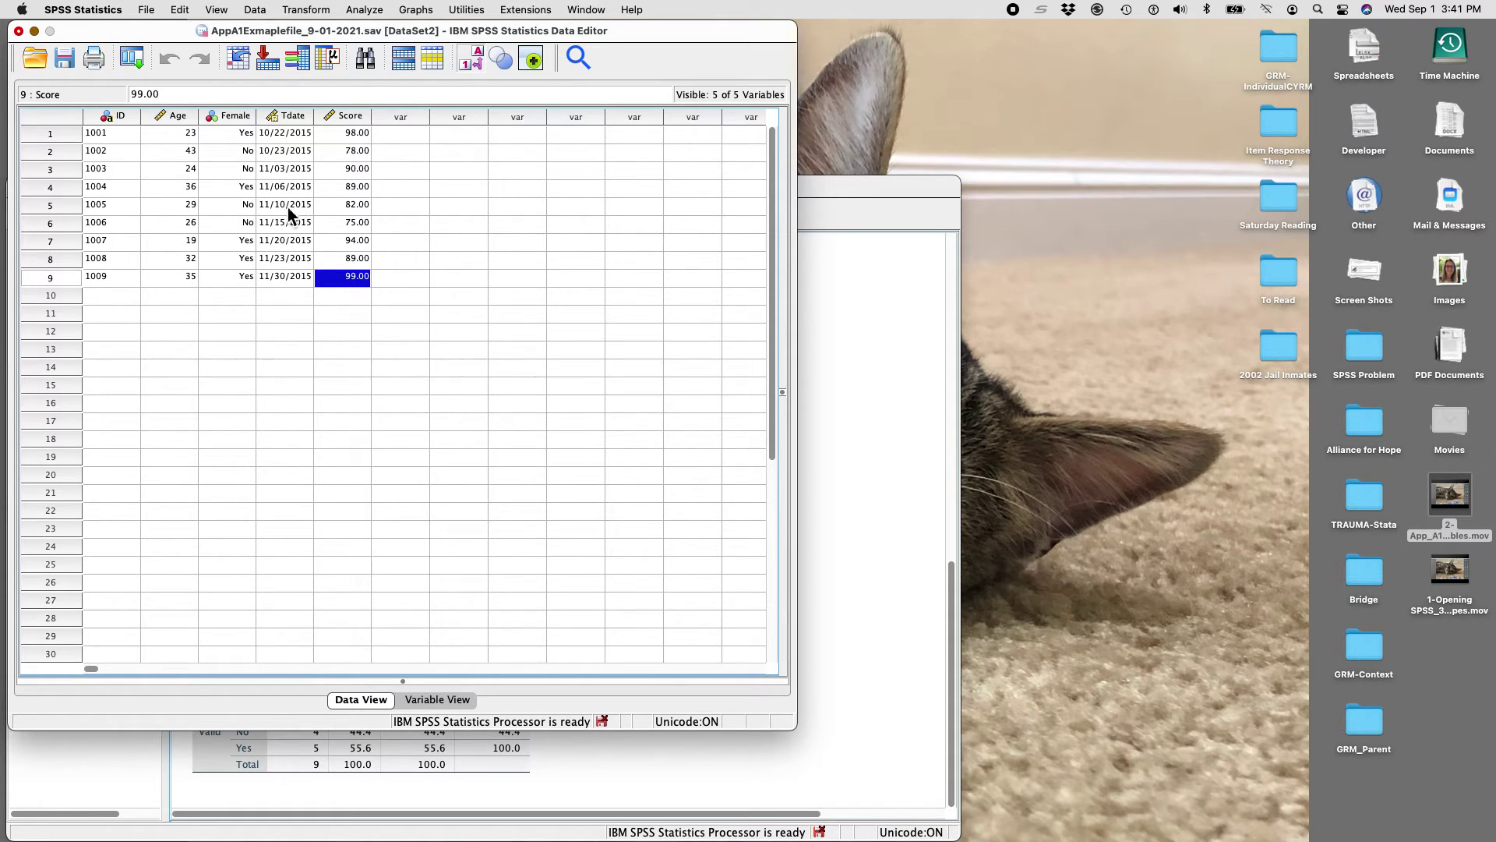
click(437, 699)
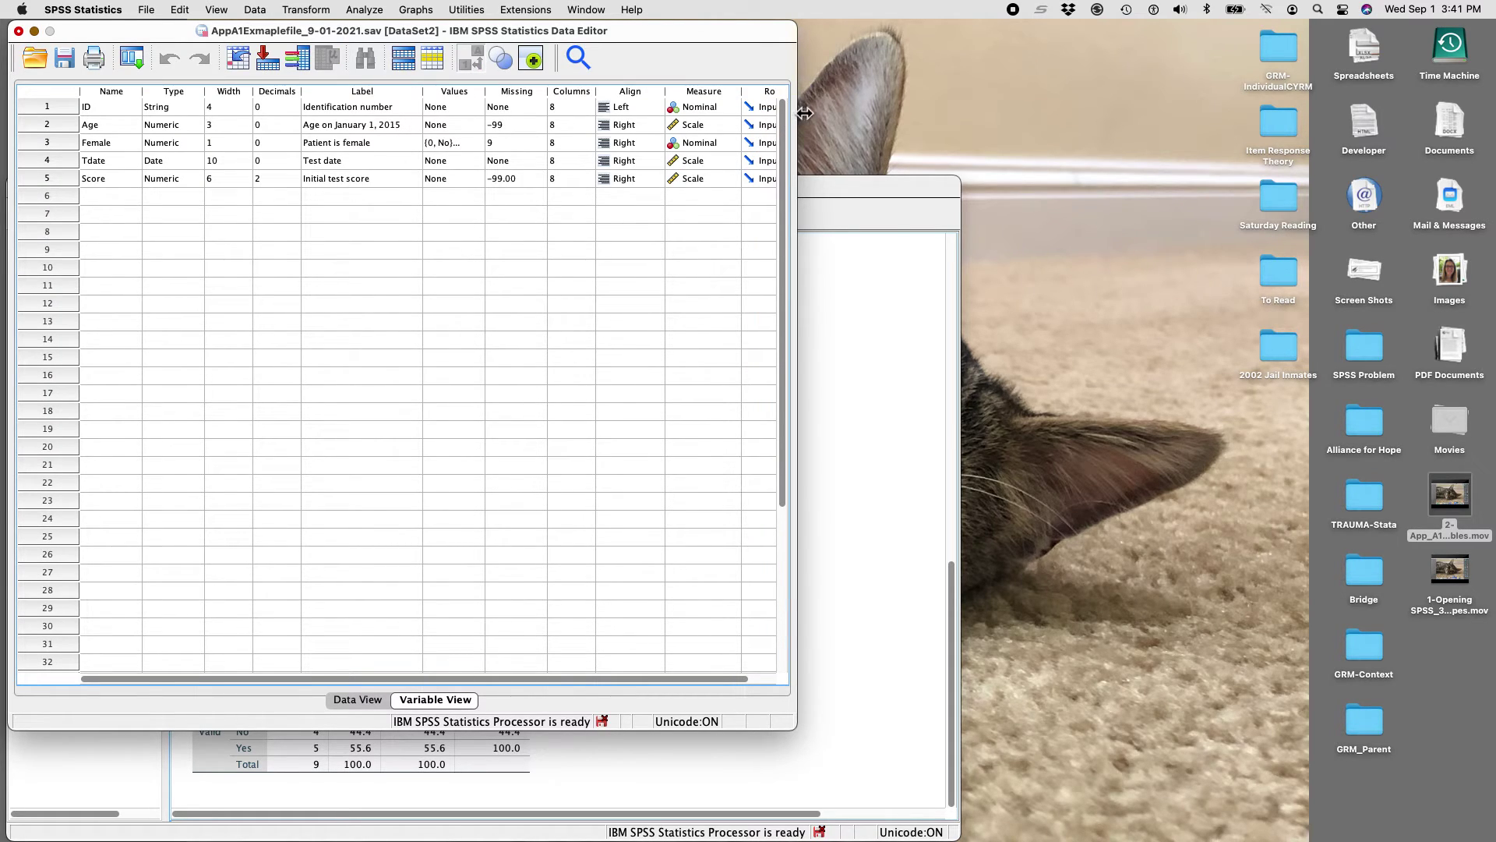
drag(797, 117, 894, 144)
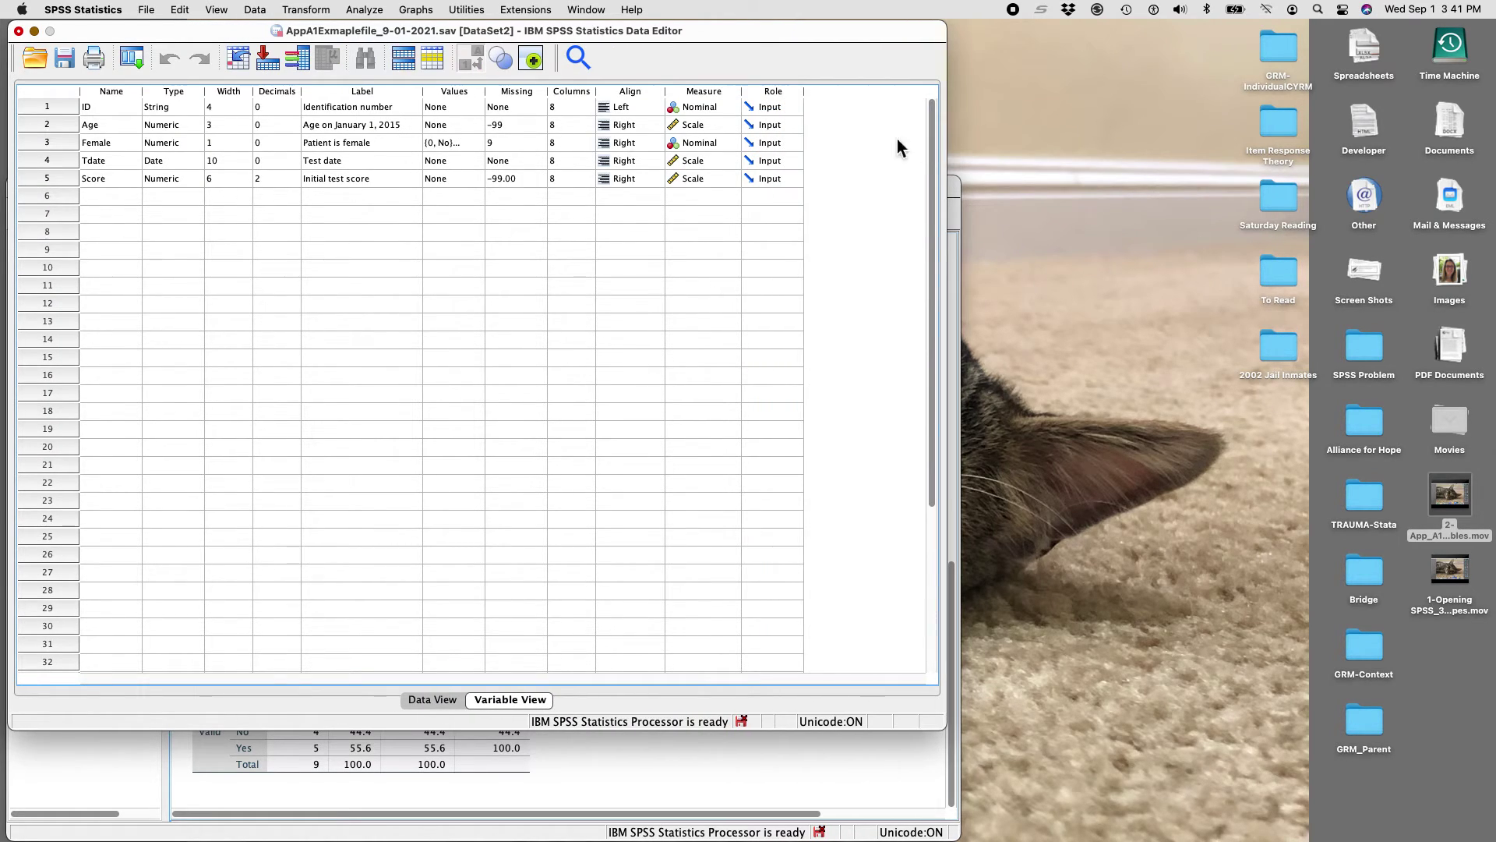
Inspect the measurement level settings of the variables, keeping Scale for Age and Score
click(700, 110)
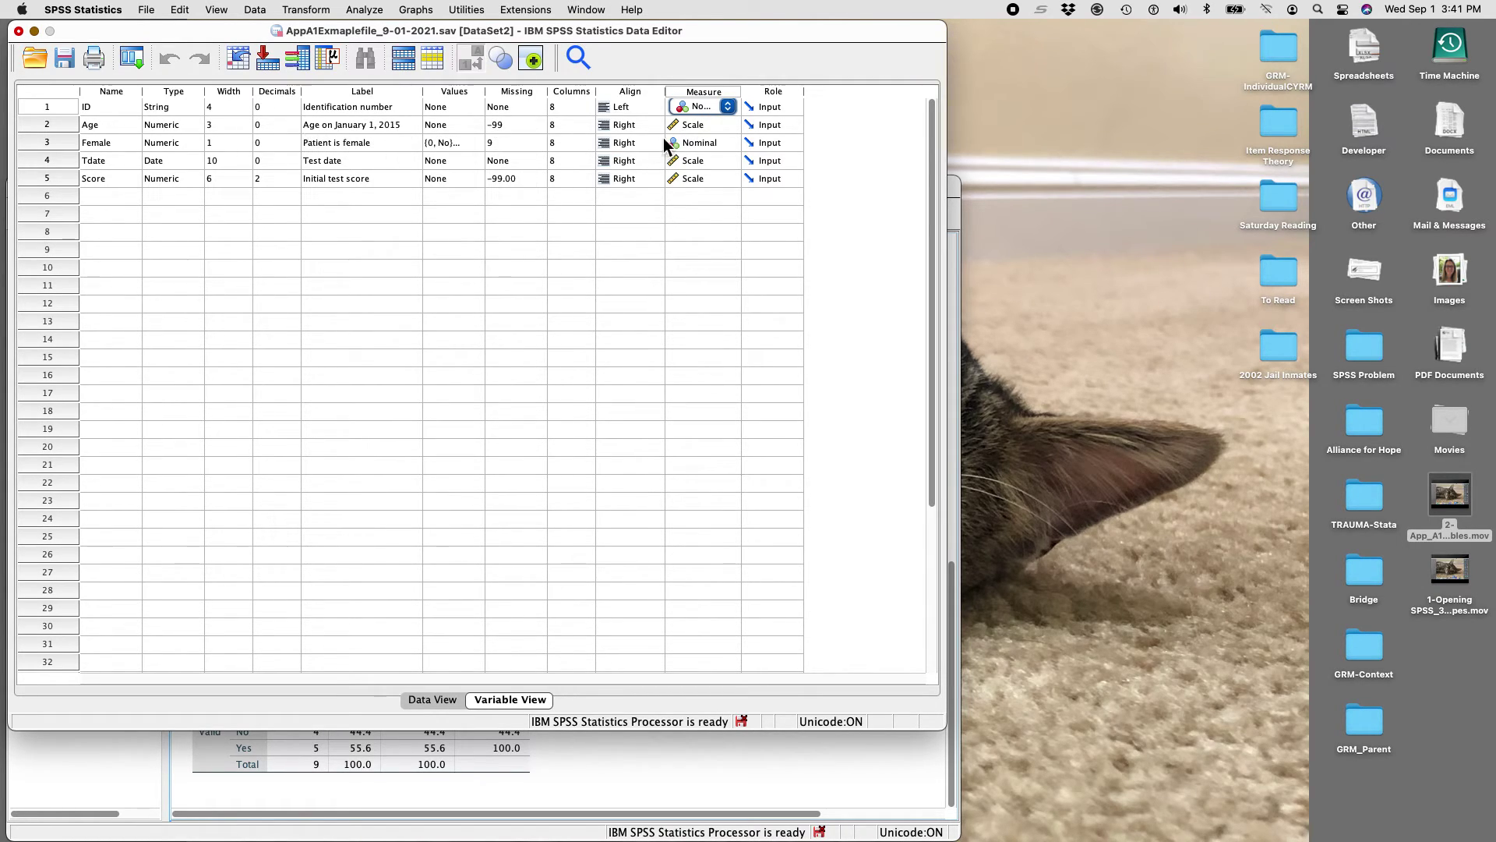
click(700, 125)
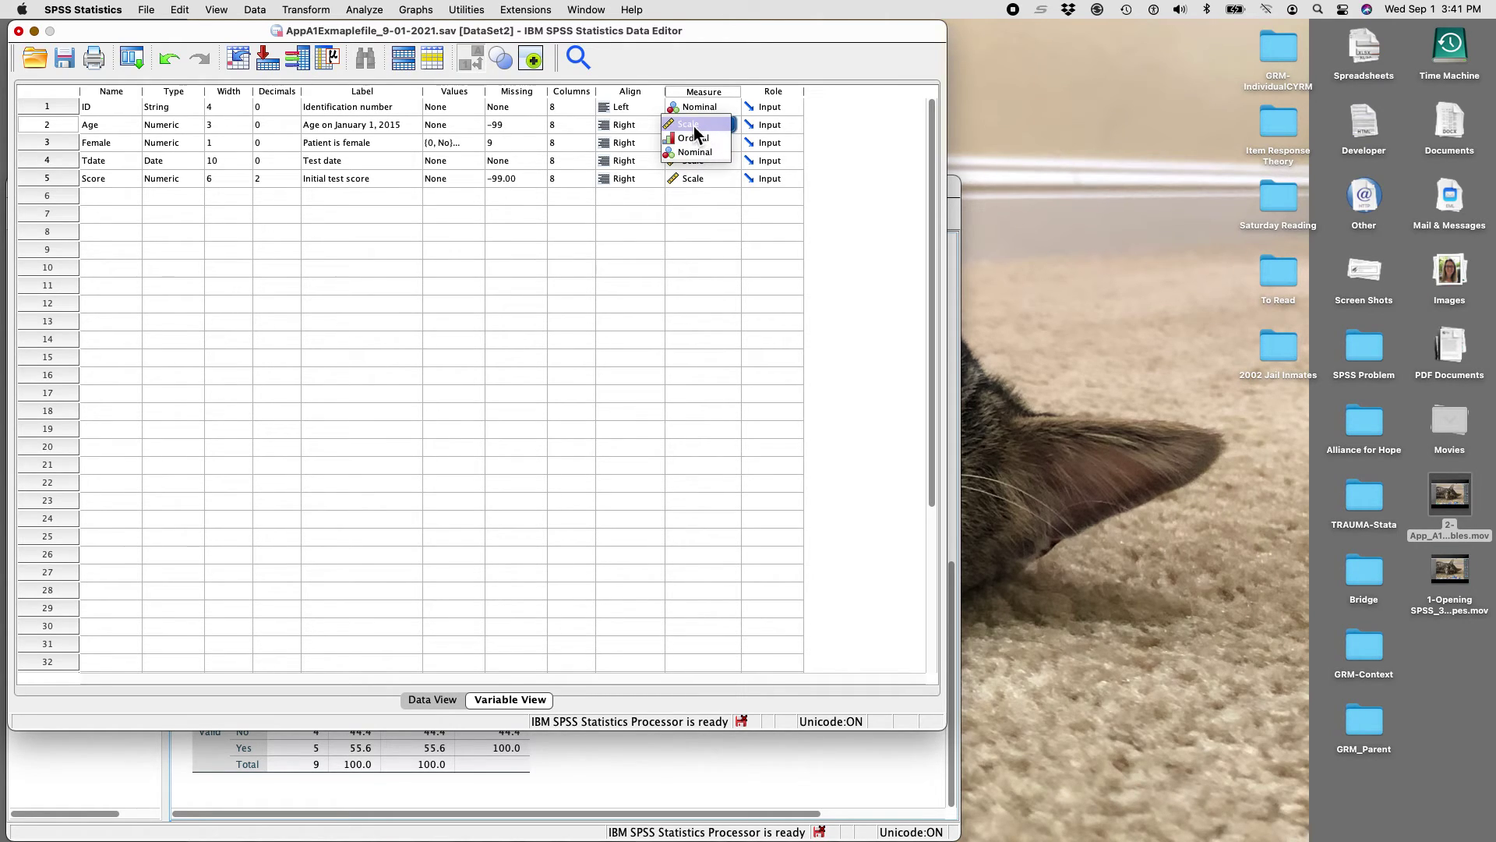
click(694, 126)
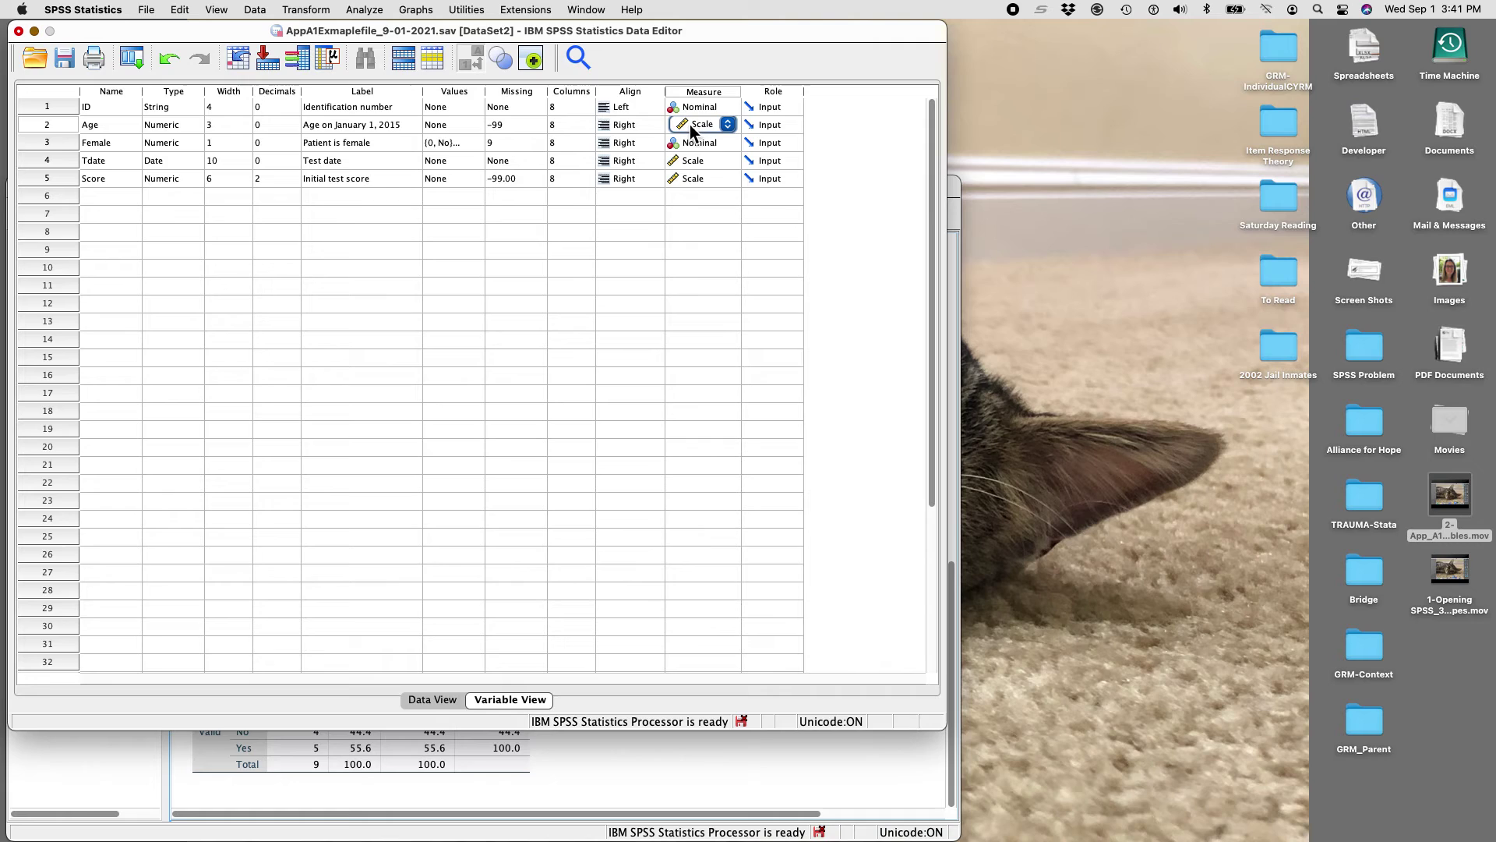
click(694, 124)
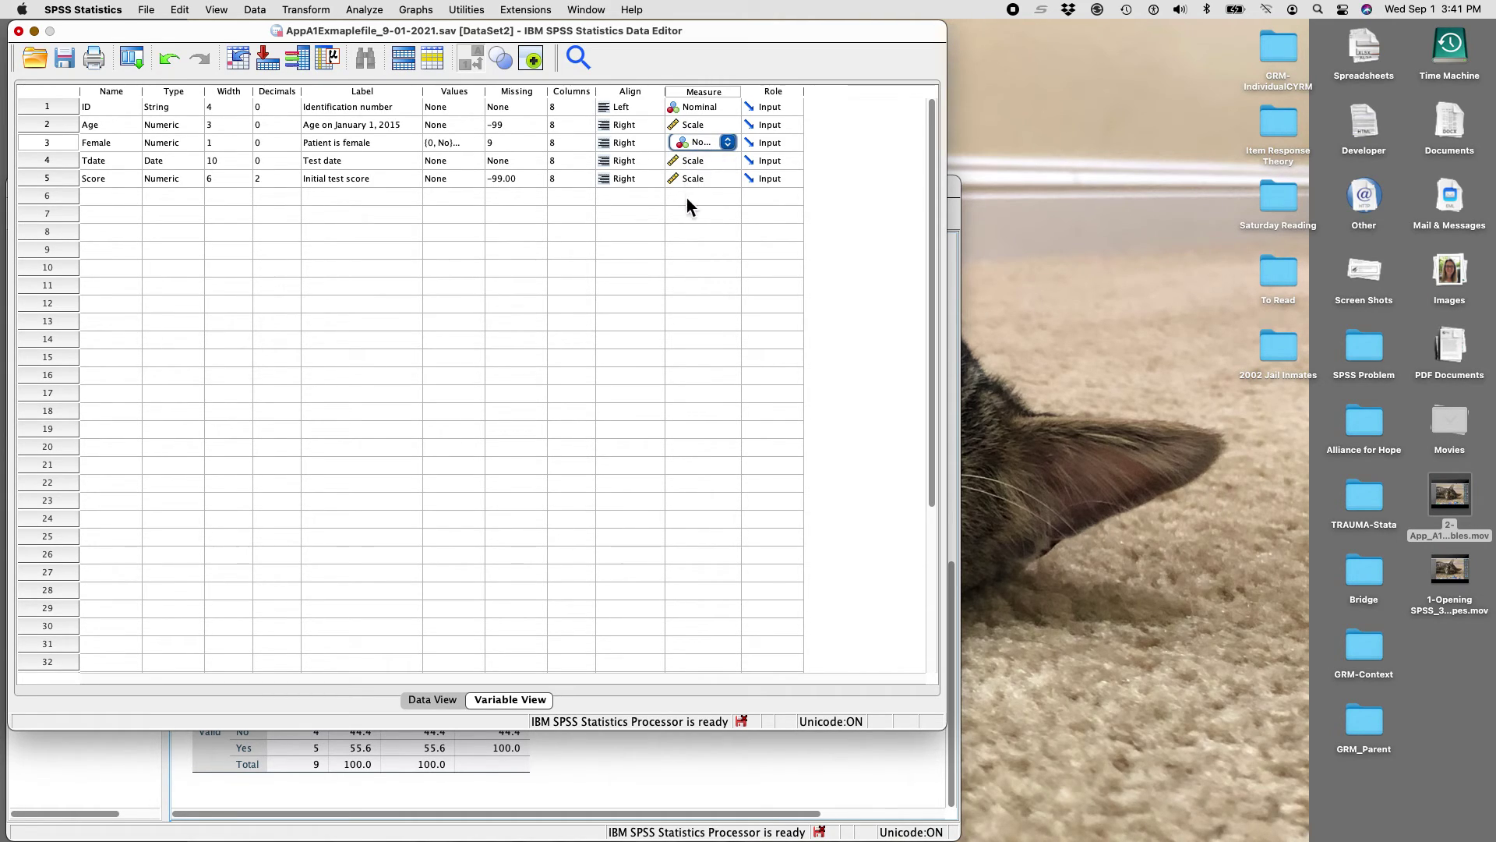
click(697, 180)
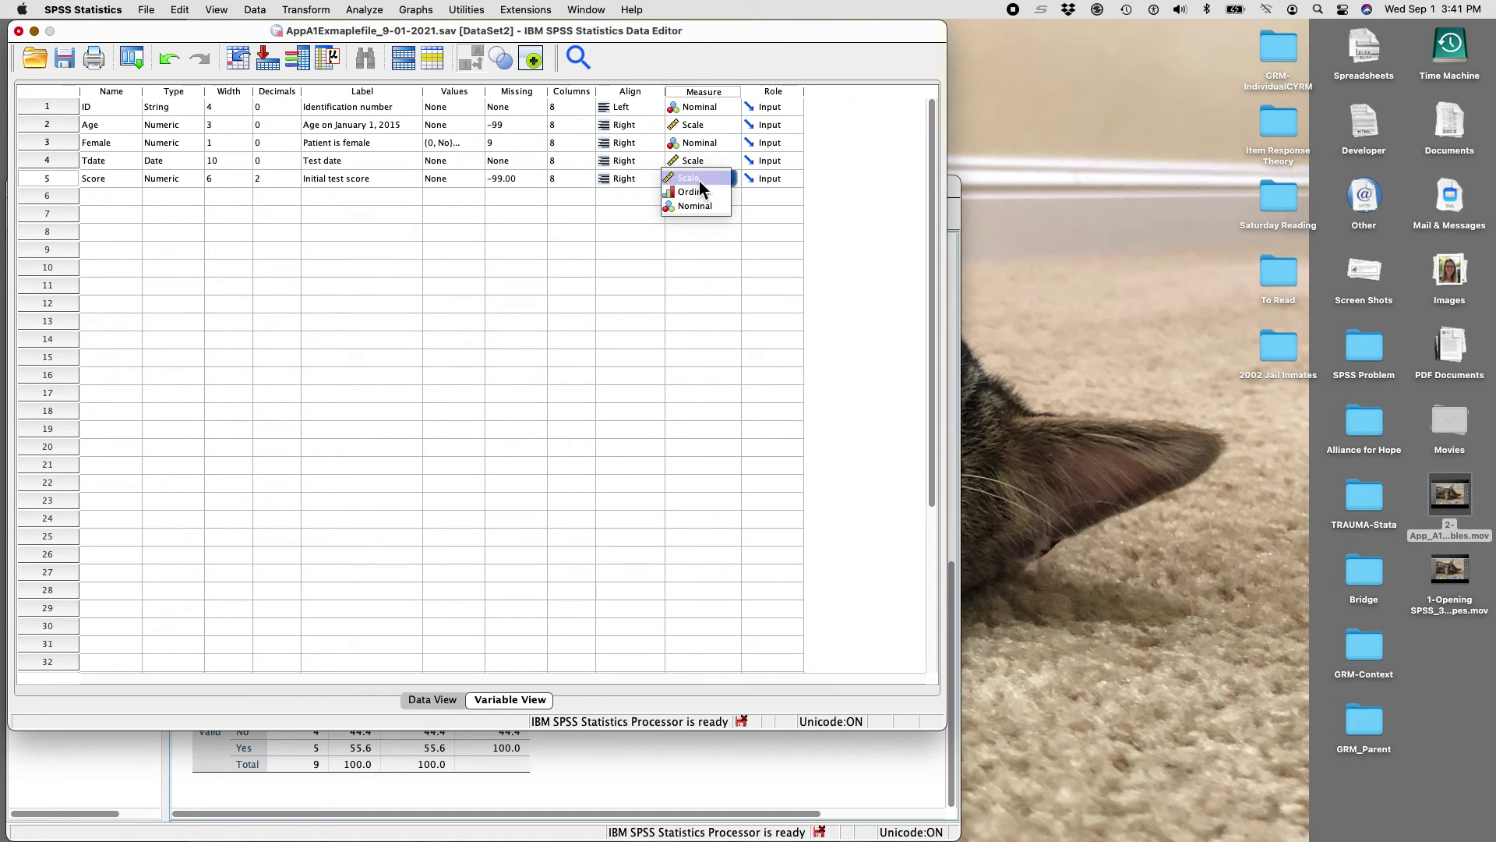
click(700, 180)
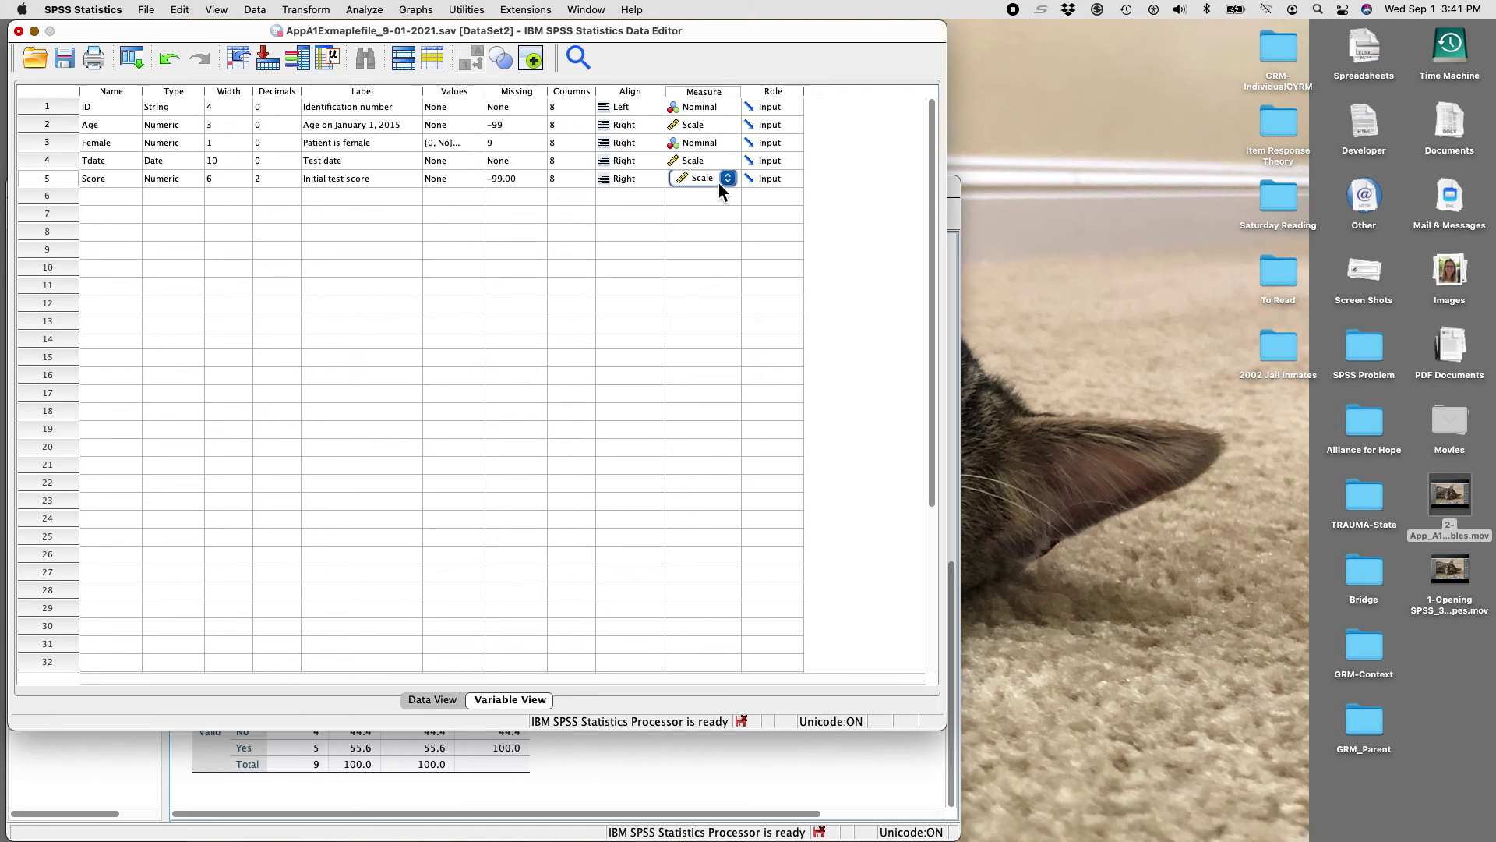
click(727, 179)
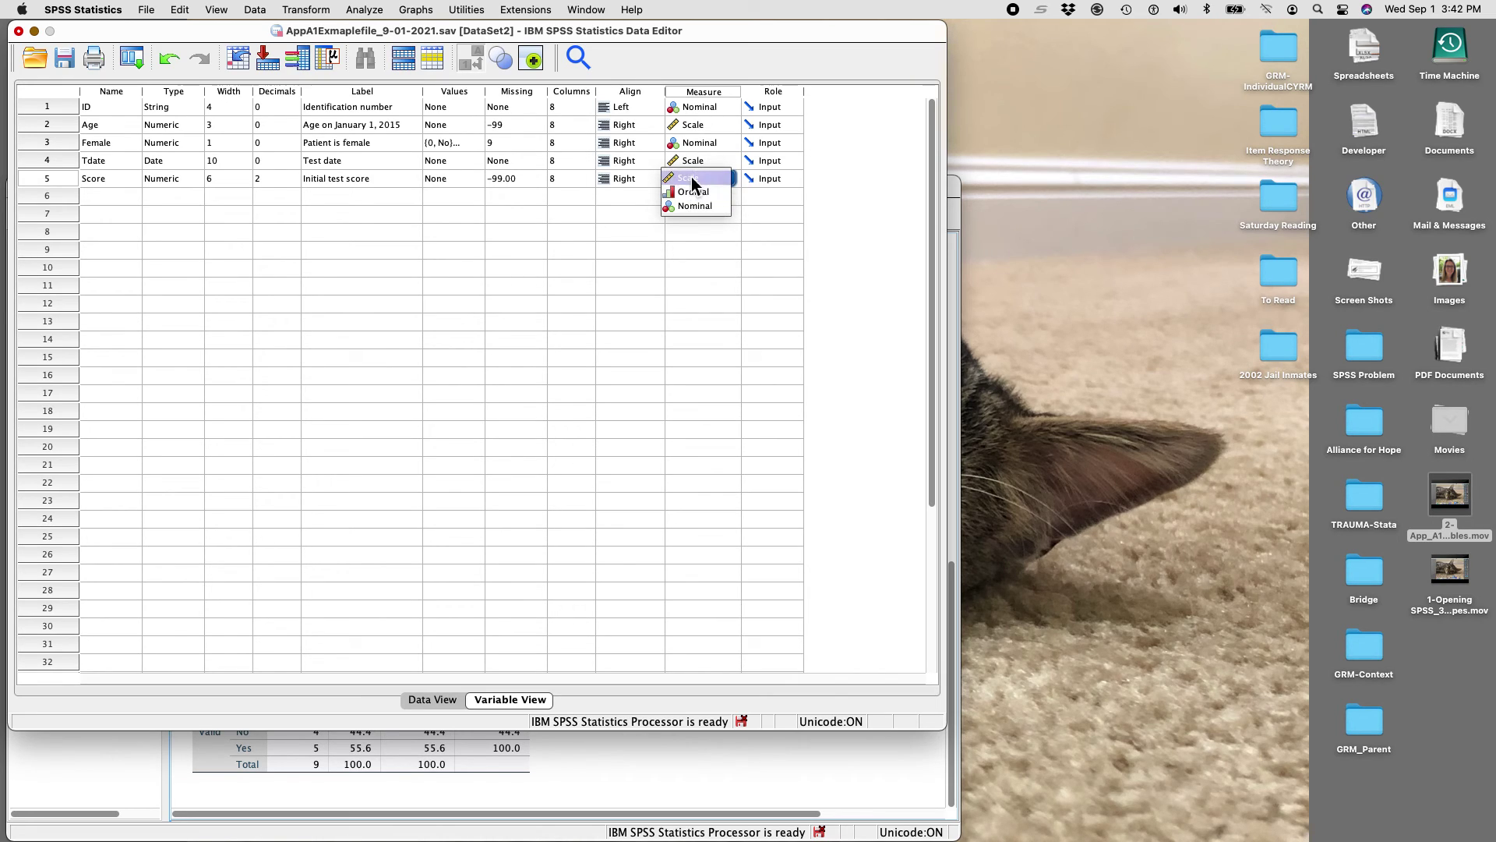
click(691, 178)
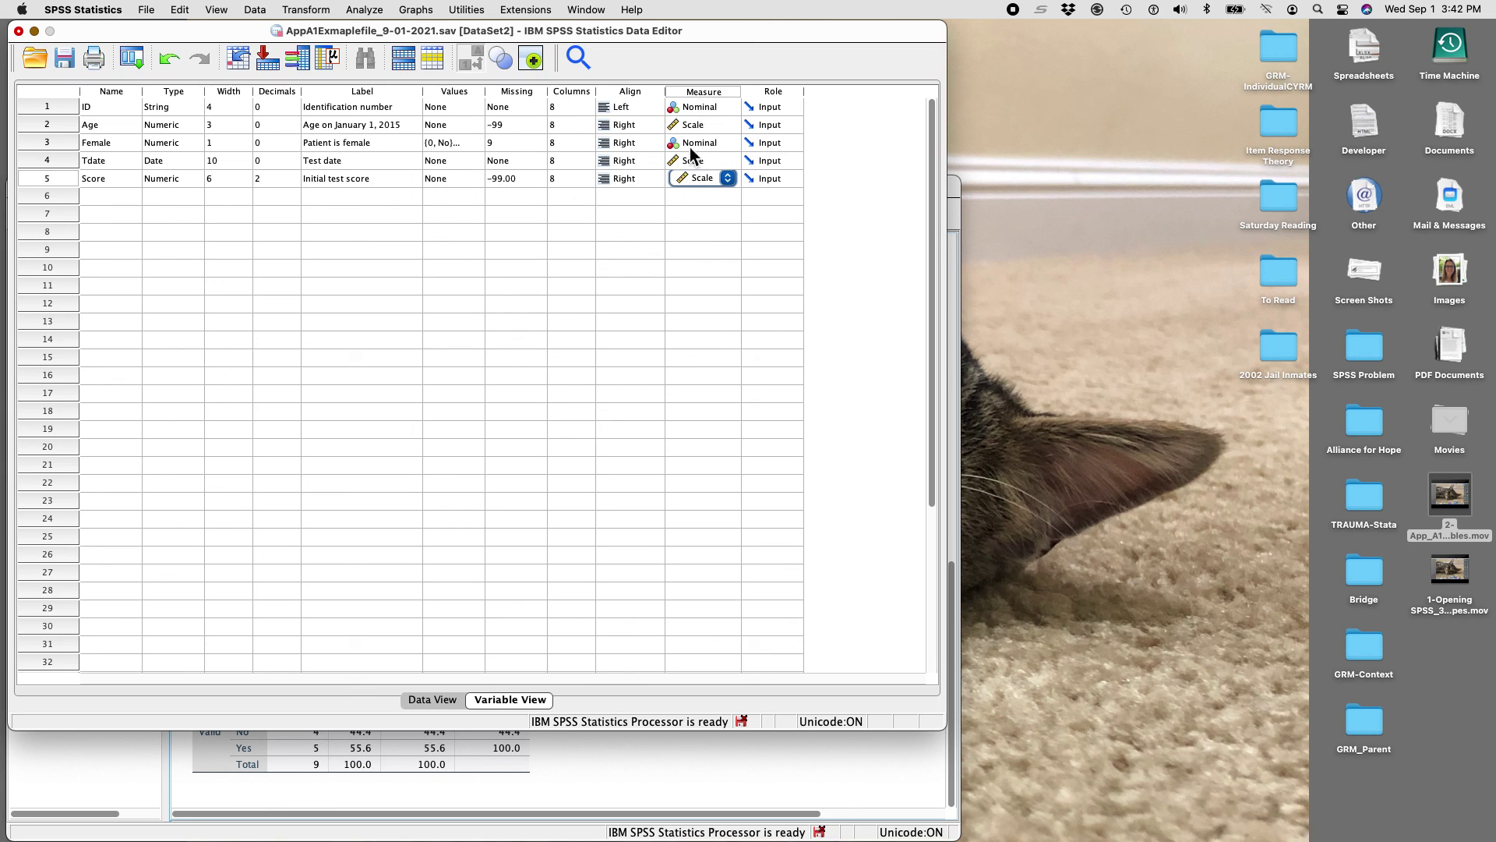
Switch back to the data grid with the cases and save the data file
click(427, 703)
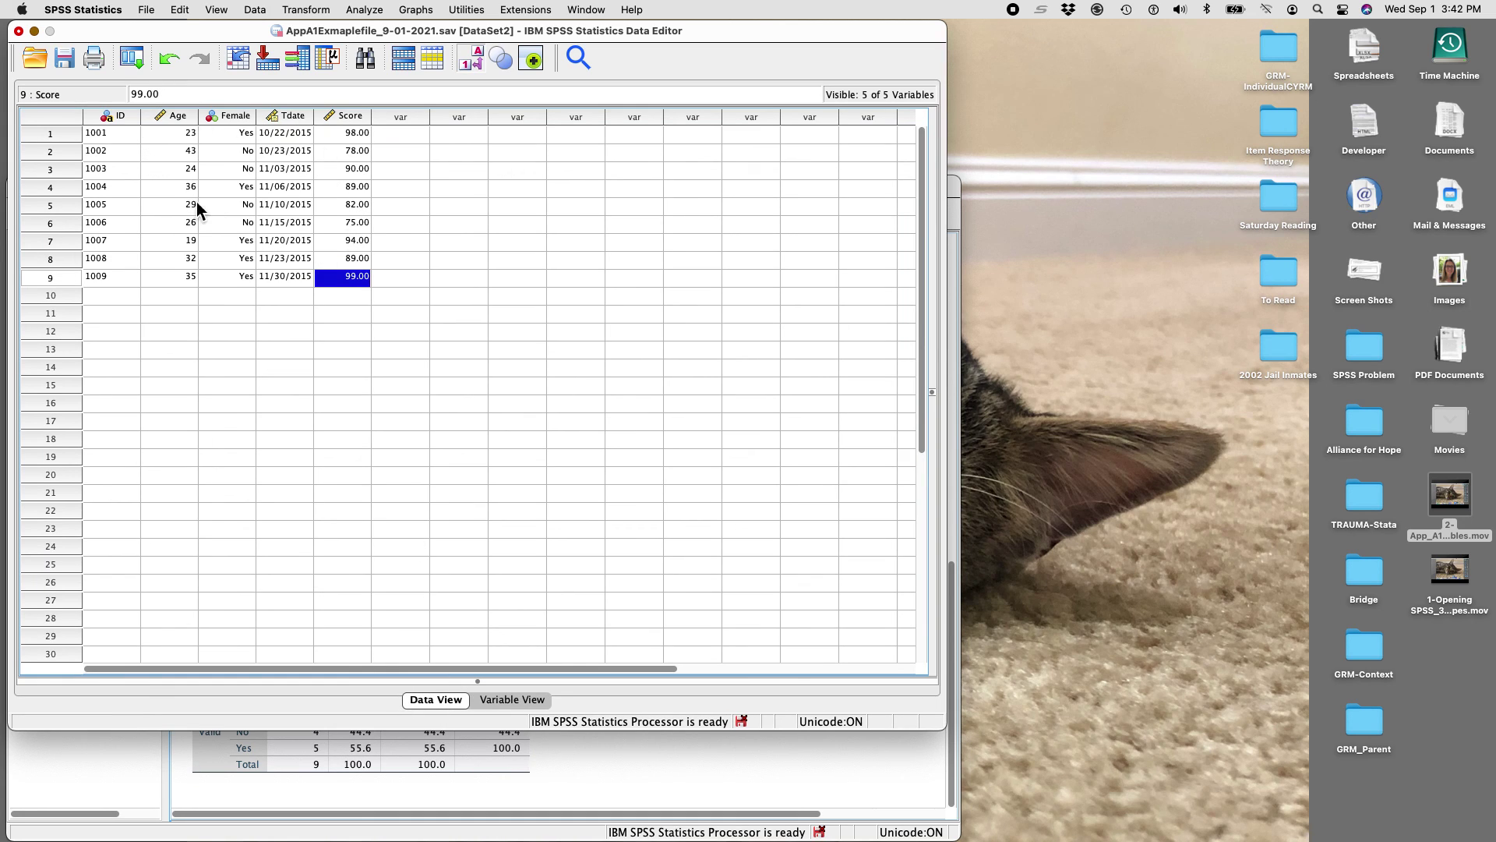
click(65, 59)
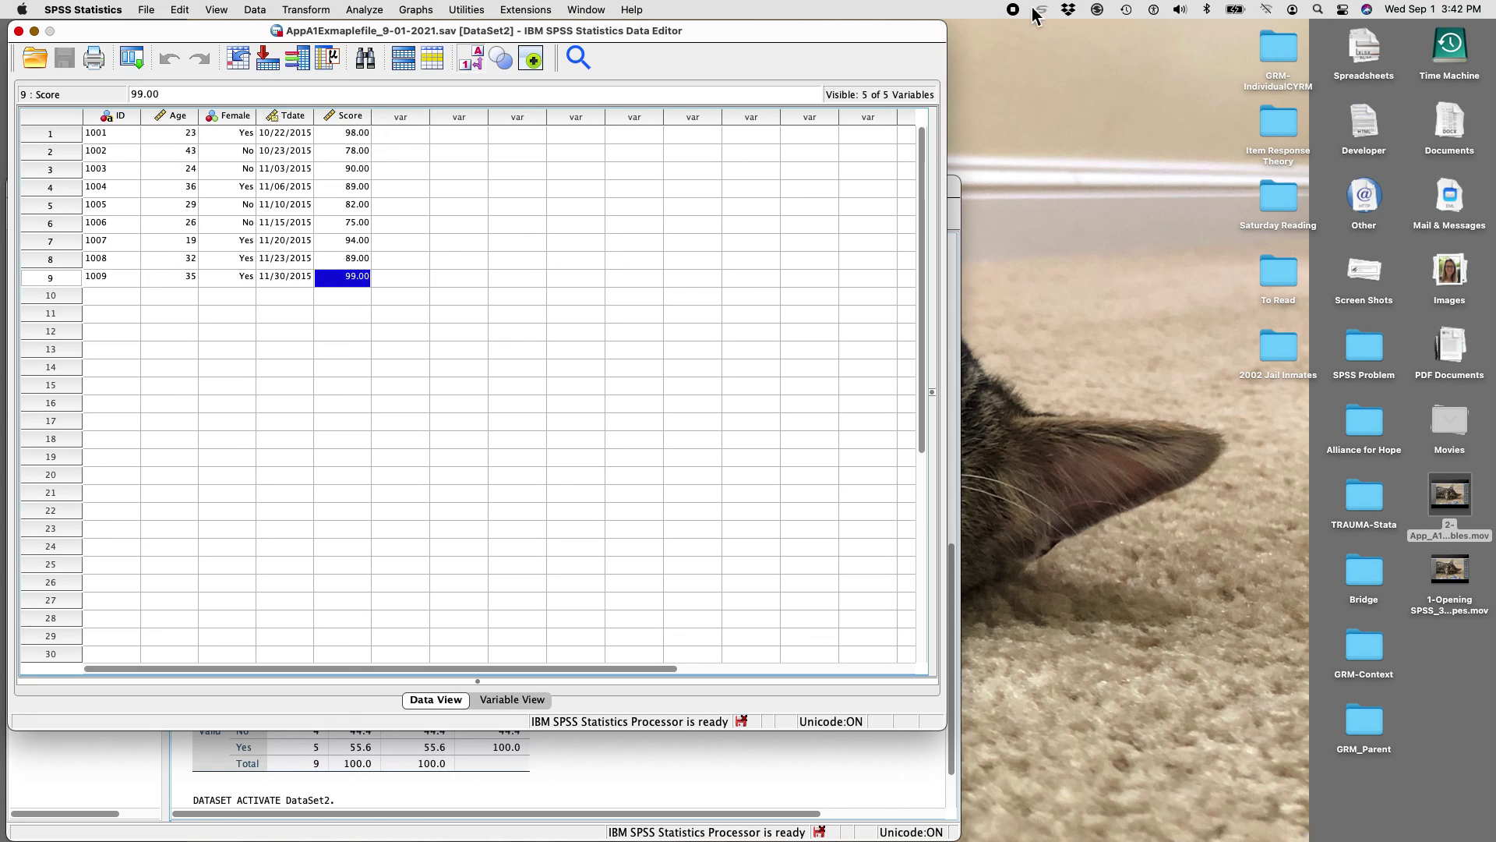